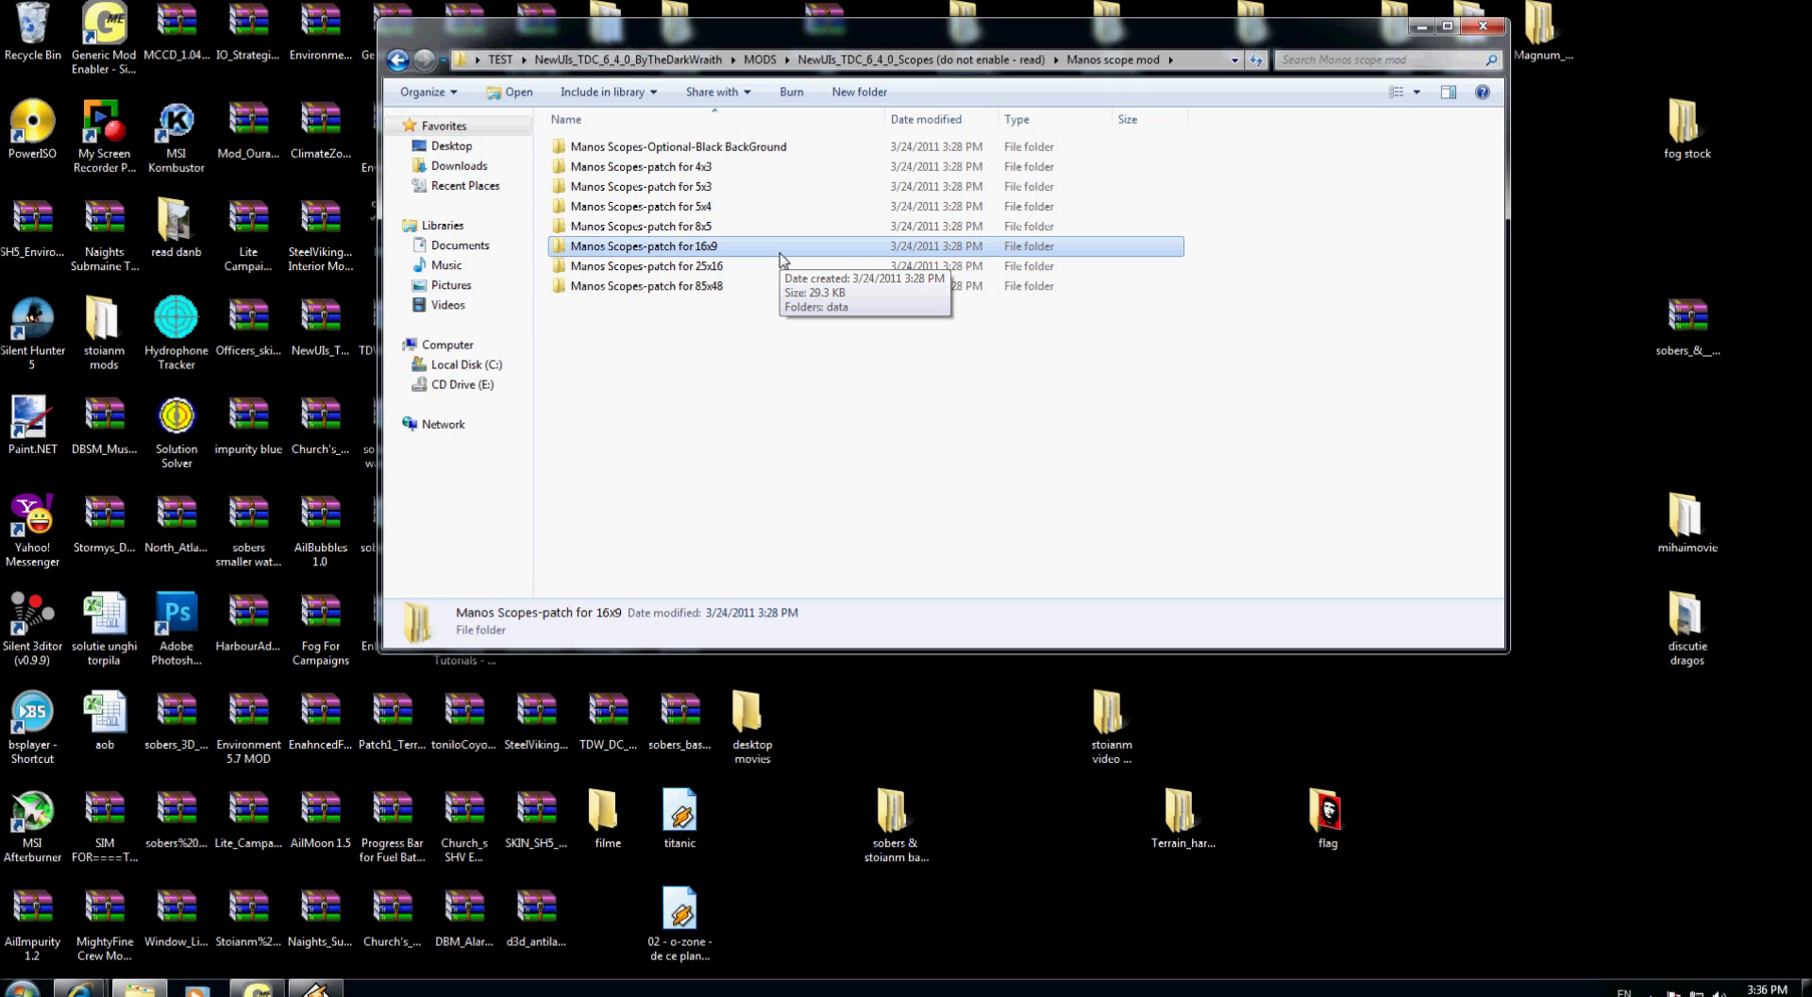
# Minimise the Manos scope mod folder window and bring Generic Mod Enabler back up.
pyautogui.click(1421, 25)
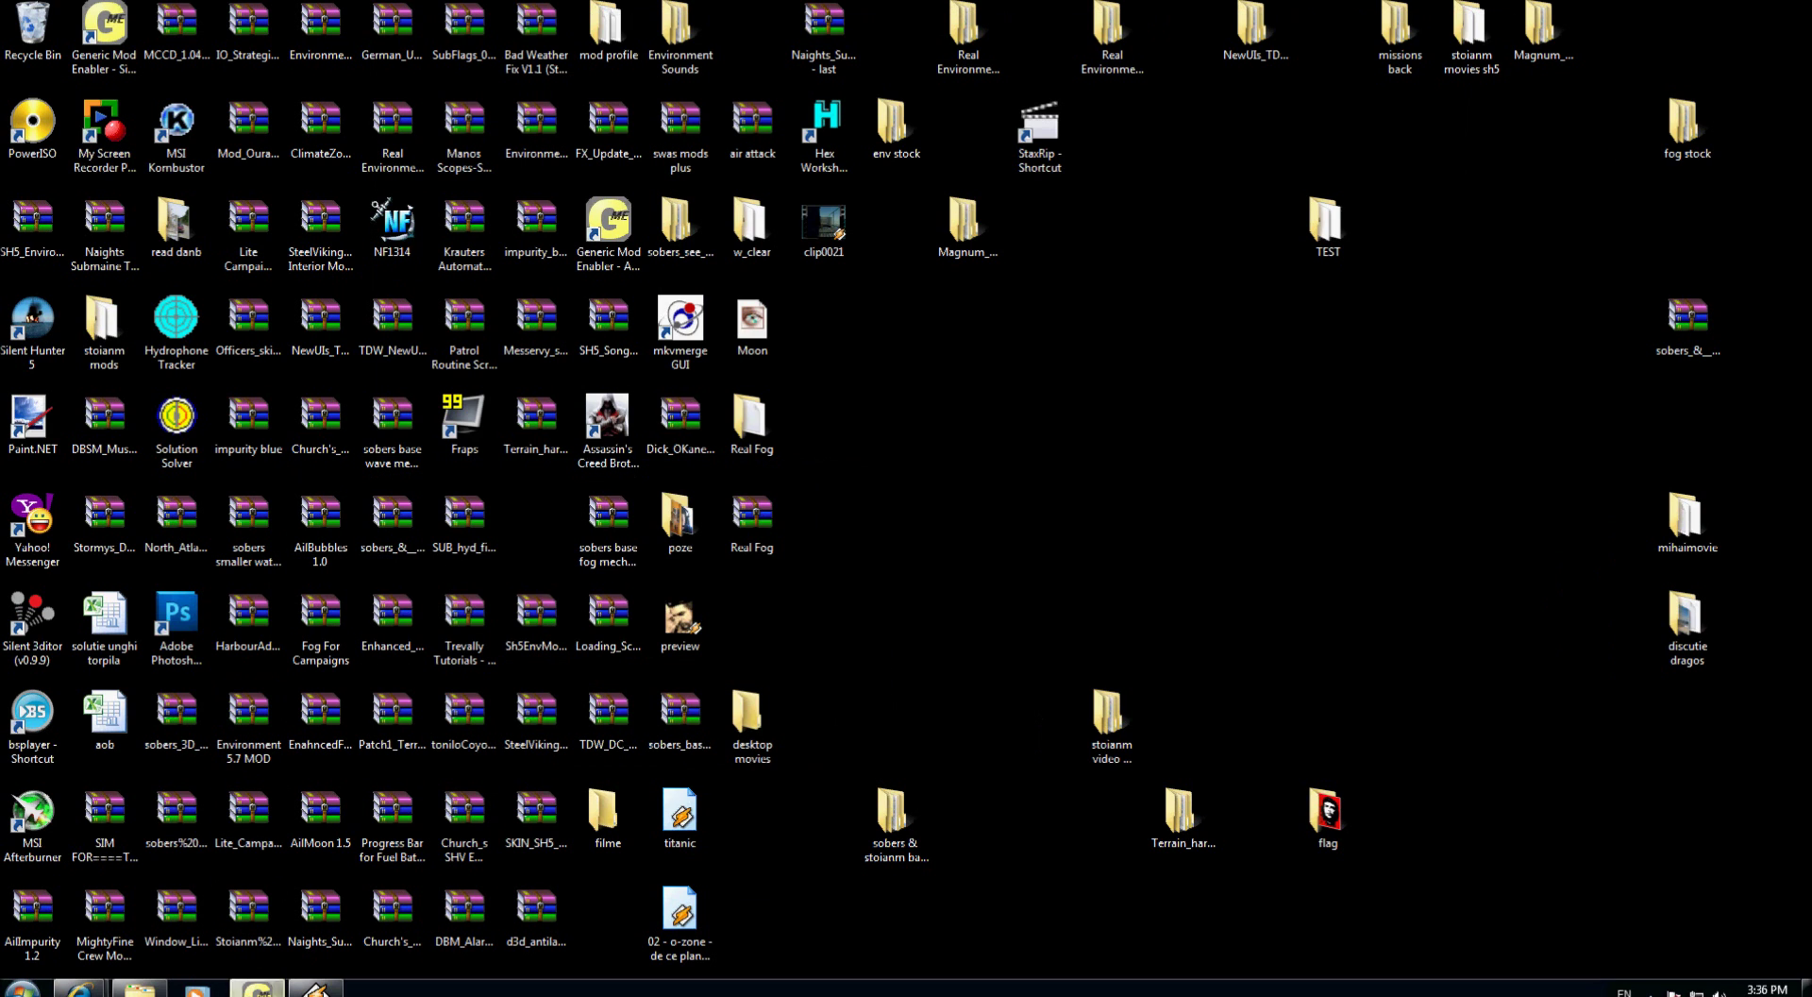
pyautogui.click(257, 987)
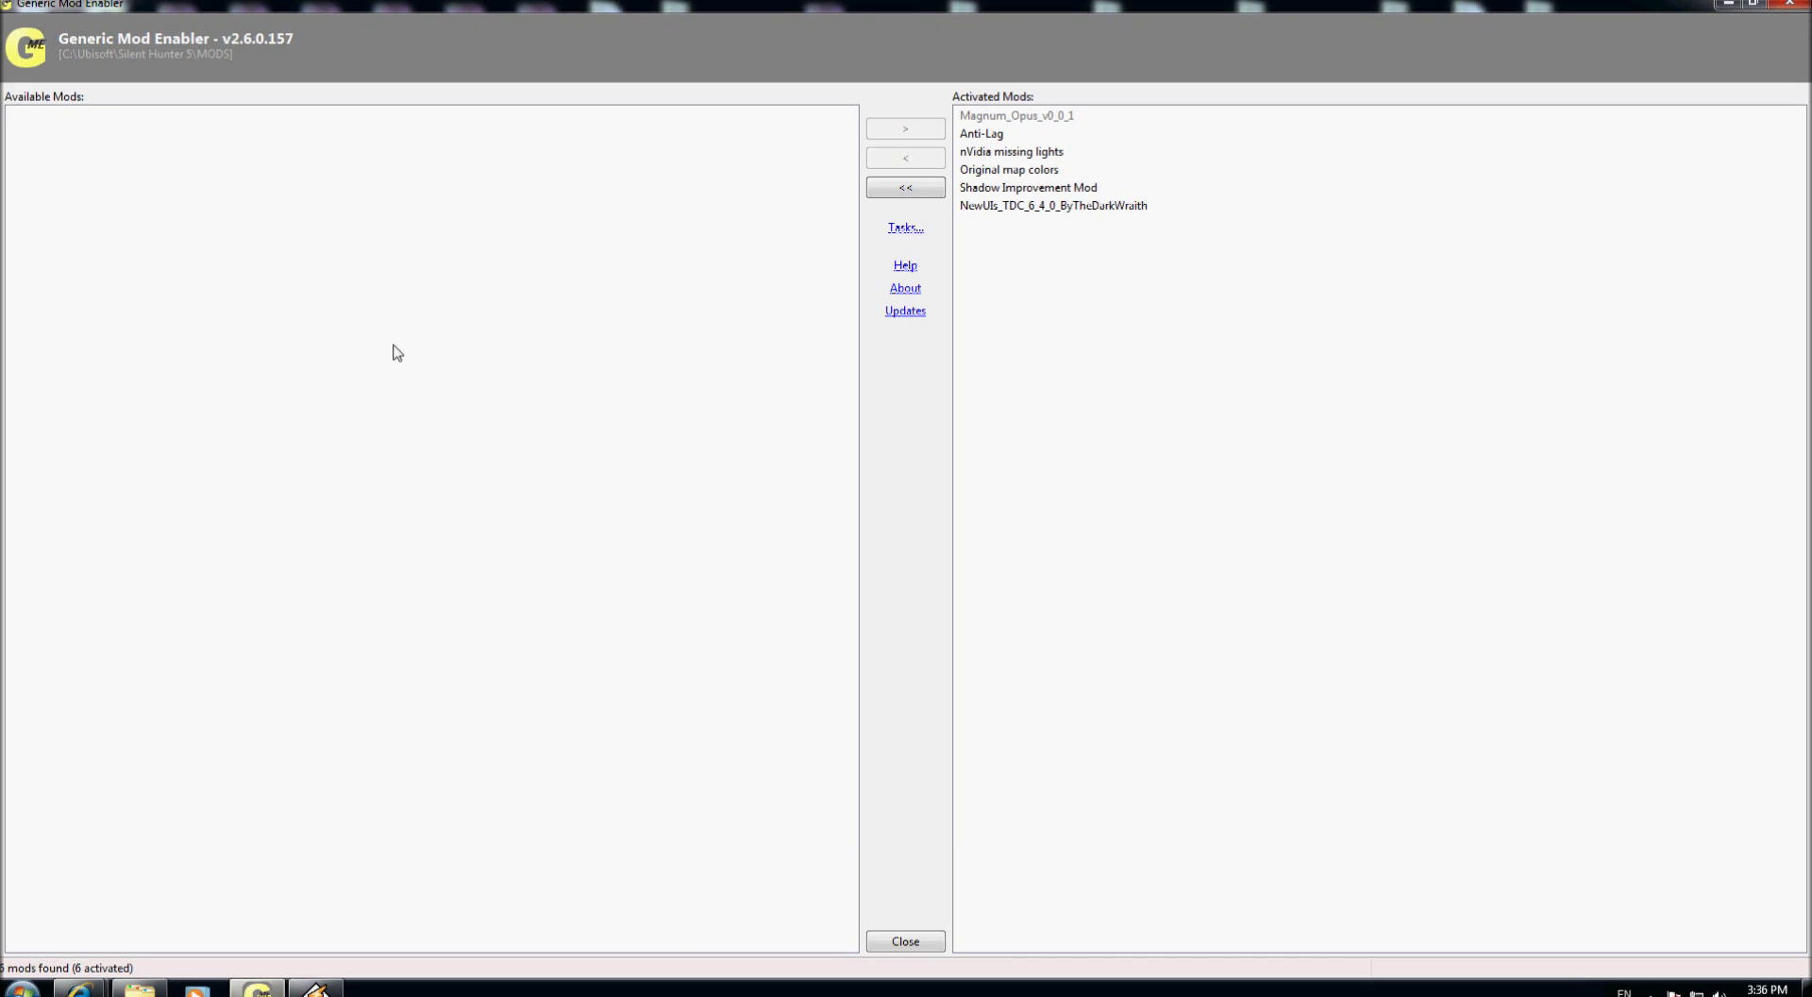
# Start a mod import and browse to TEST > NewUIs_TDC_6_4_0_ByTheDarkWraith > MODS.
pyautogui.click(904, 229)
pyautogui.click(951, 295)
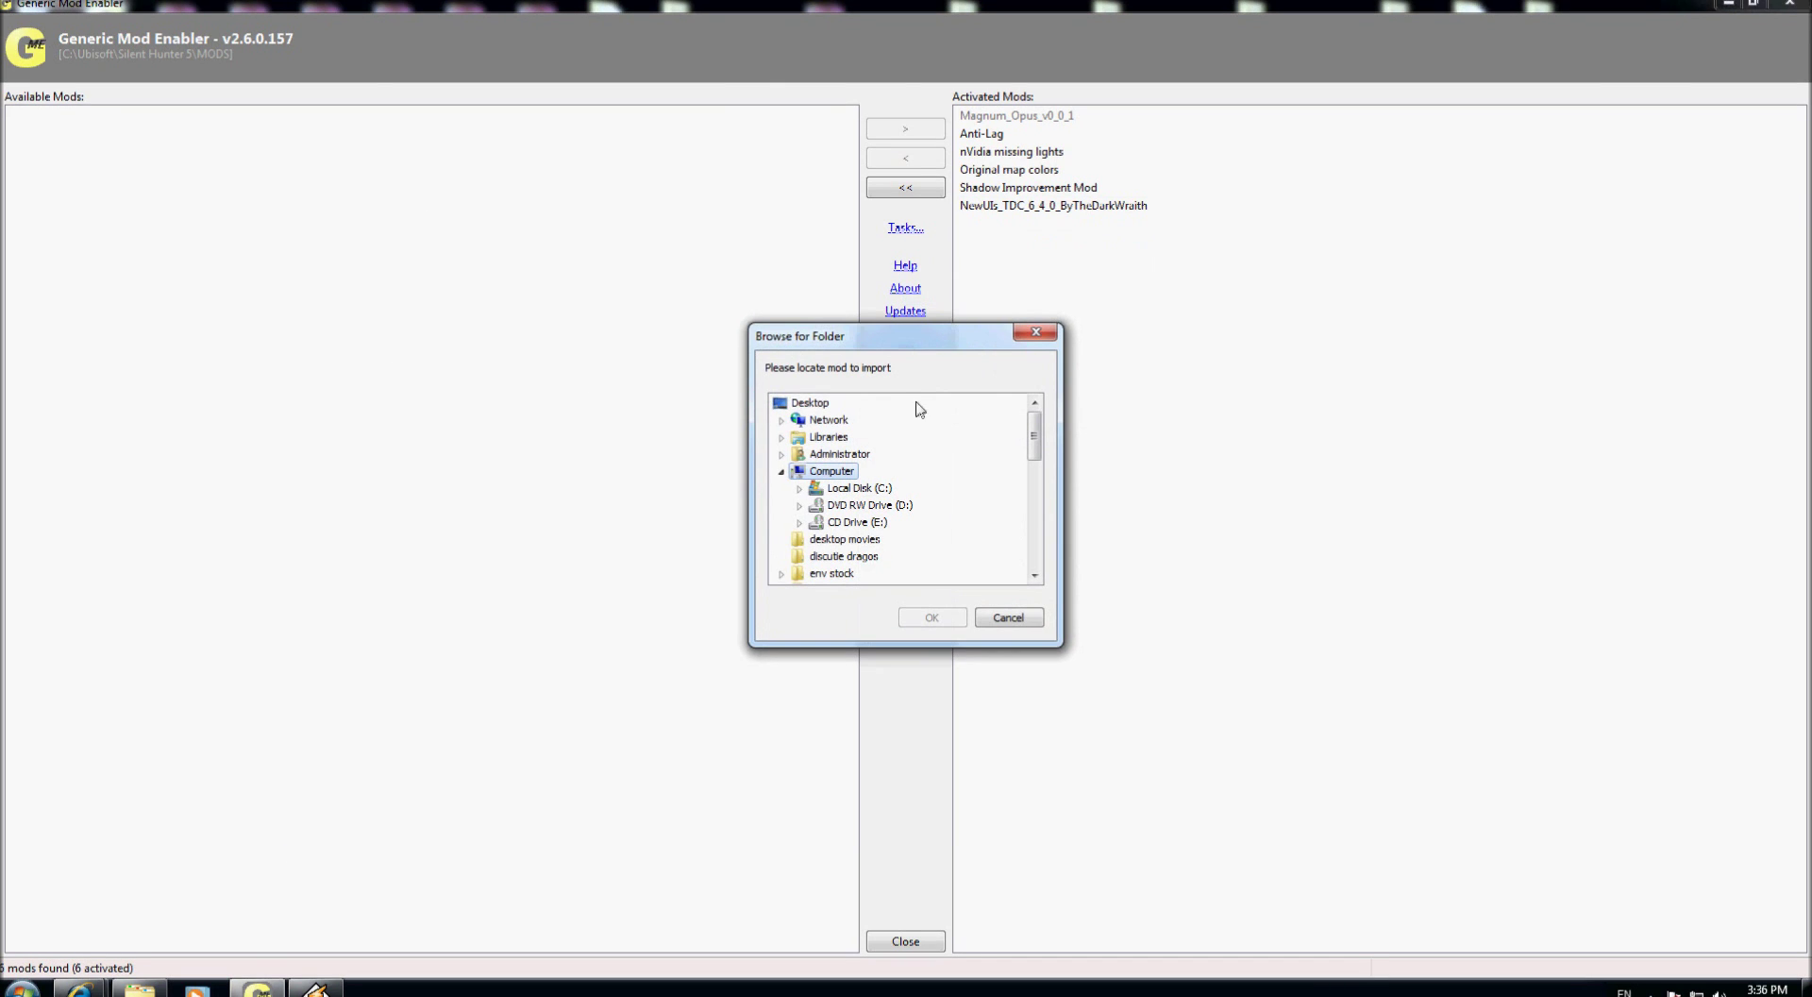
pyautogui.click(840, 454)
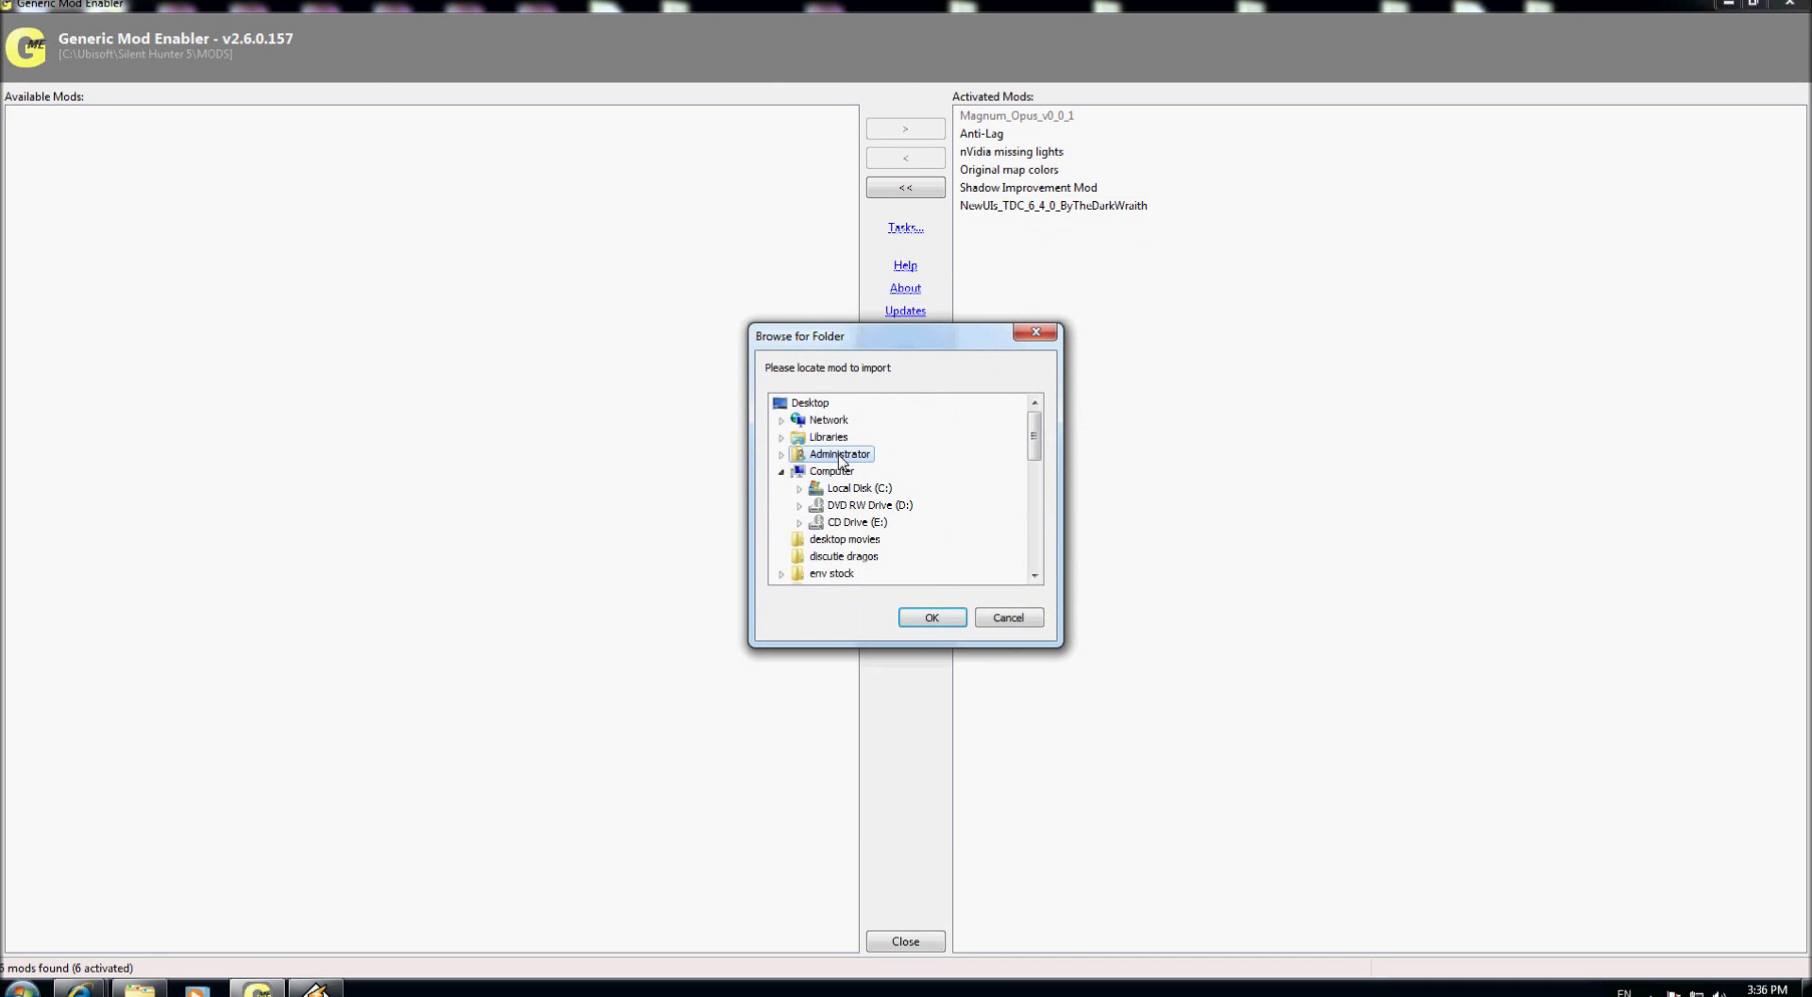
pyautogui.press('t')
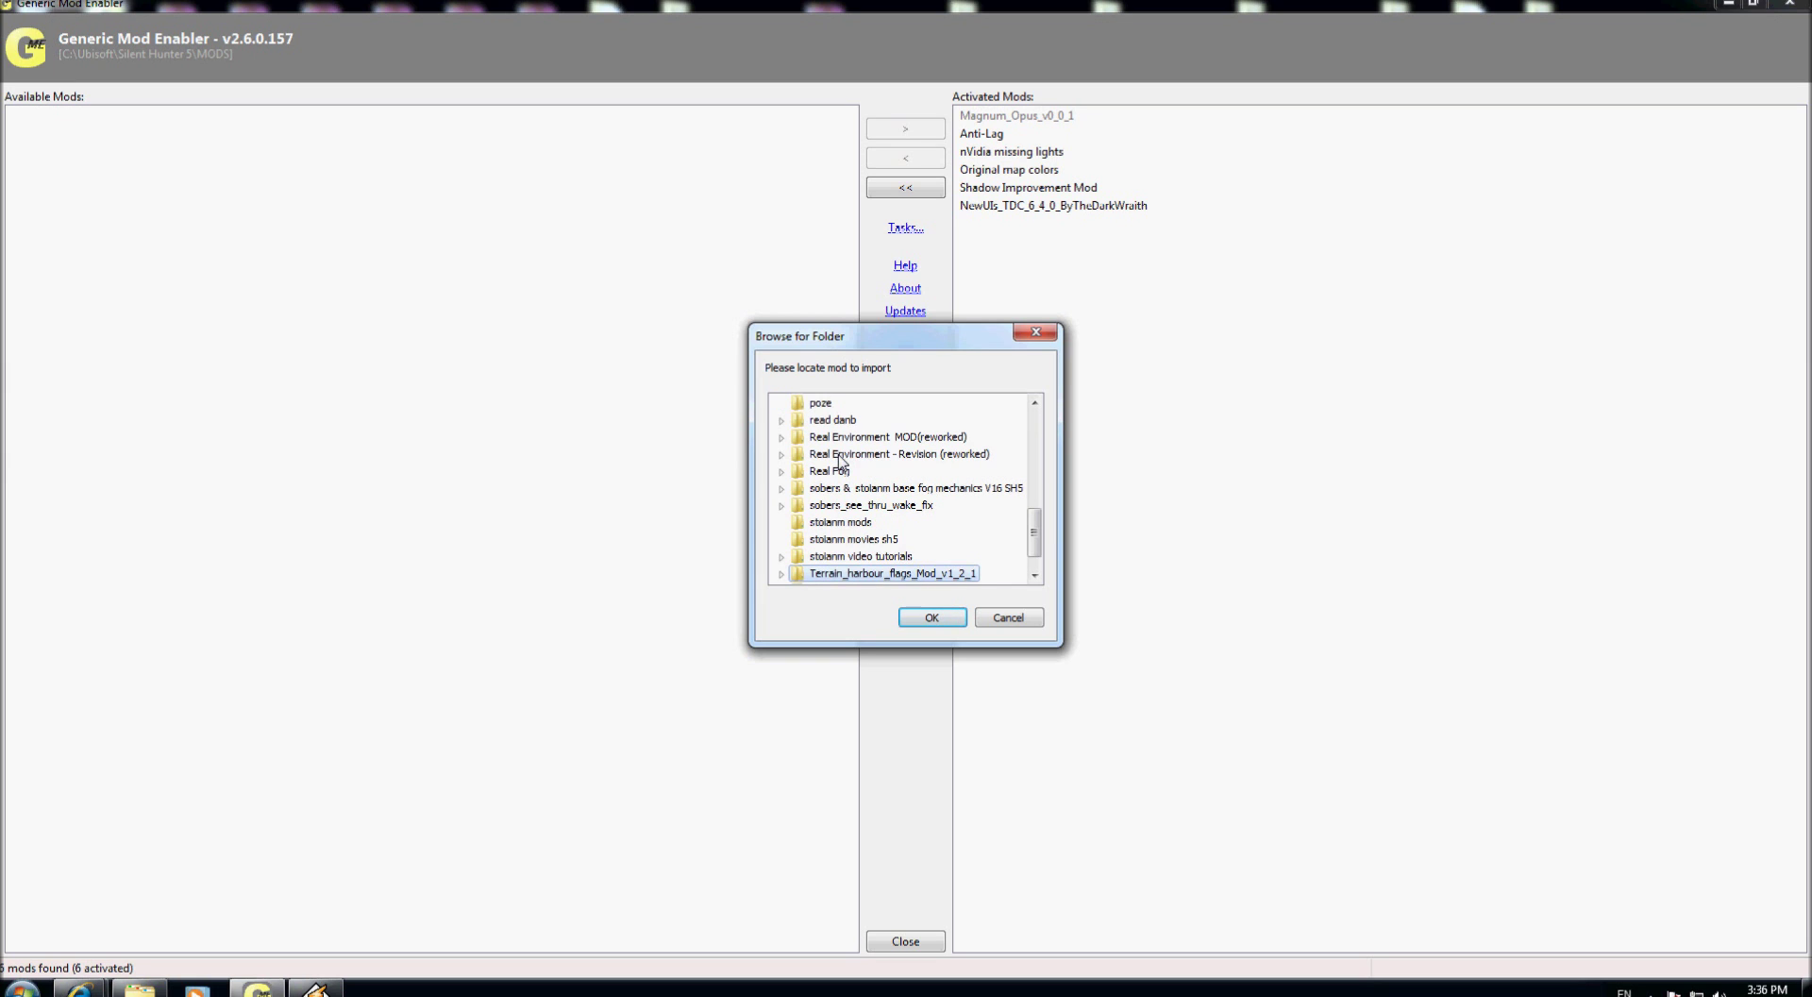
pyautogui.press('e')
pyautogui.press('s')
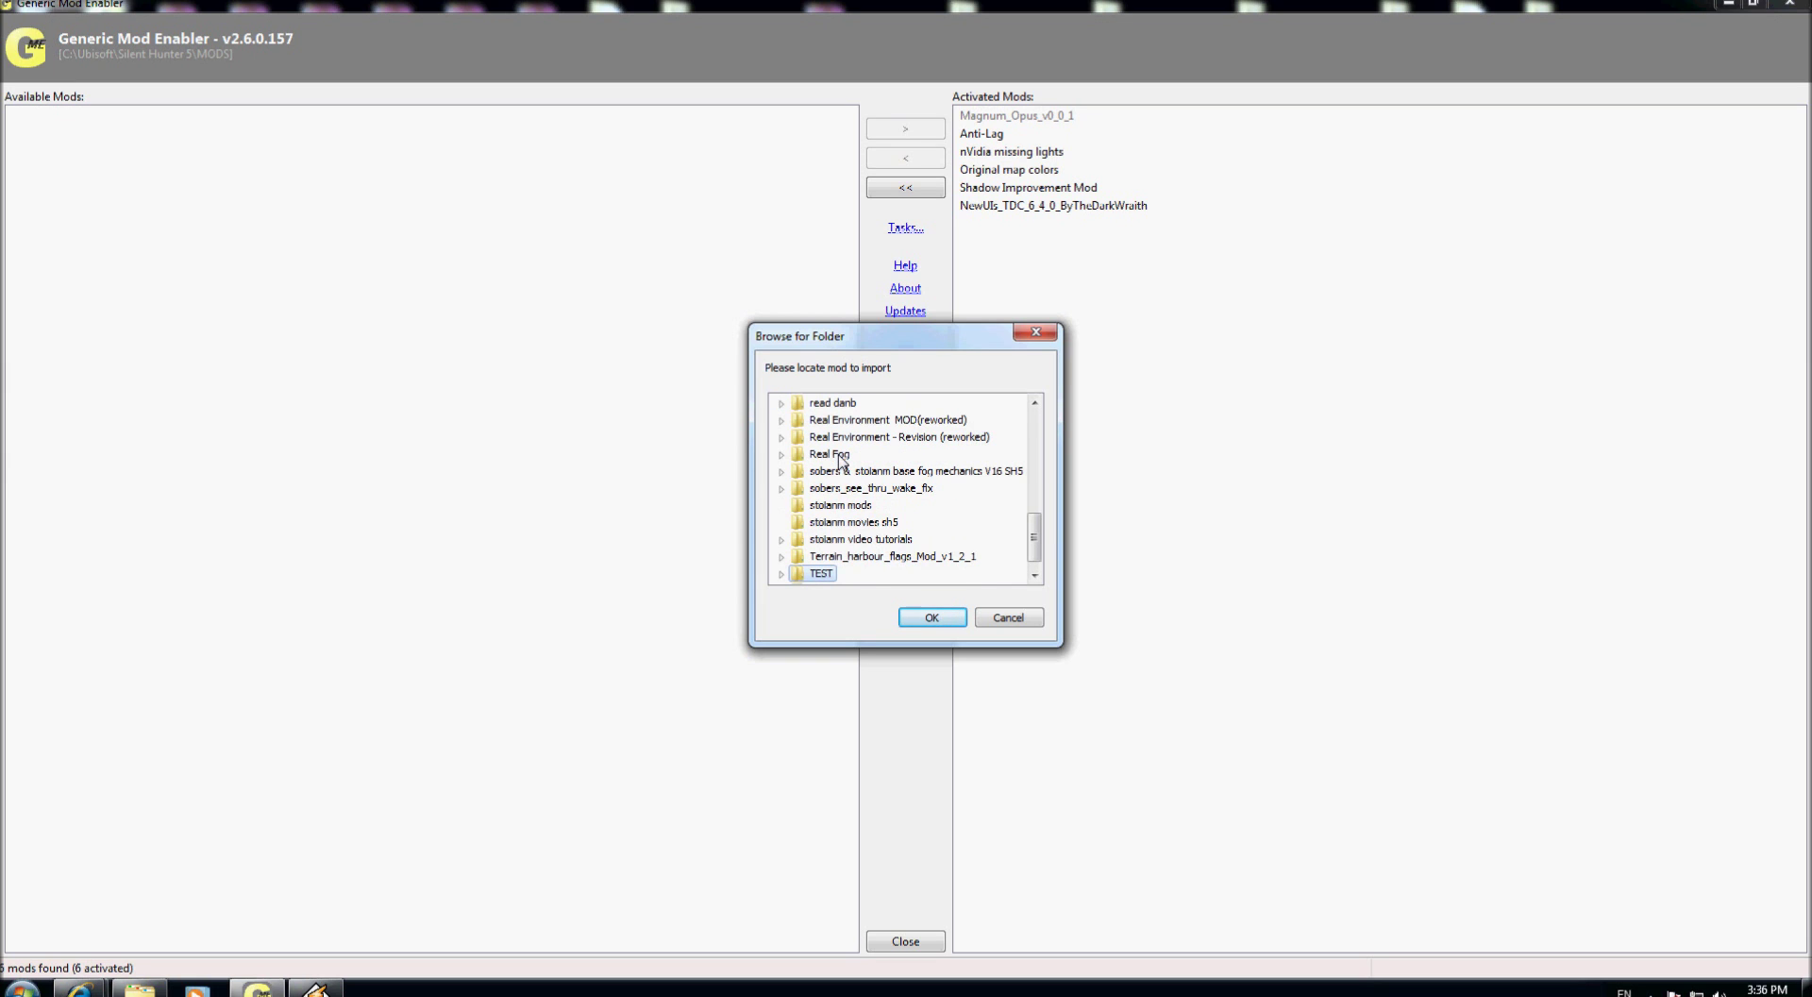
pyautogui.click(783, 573)
pyautogui.click(856, 557)
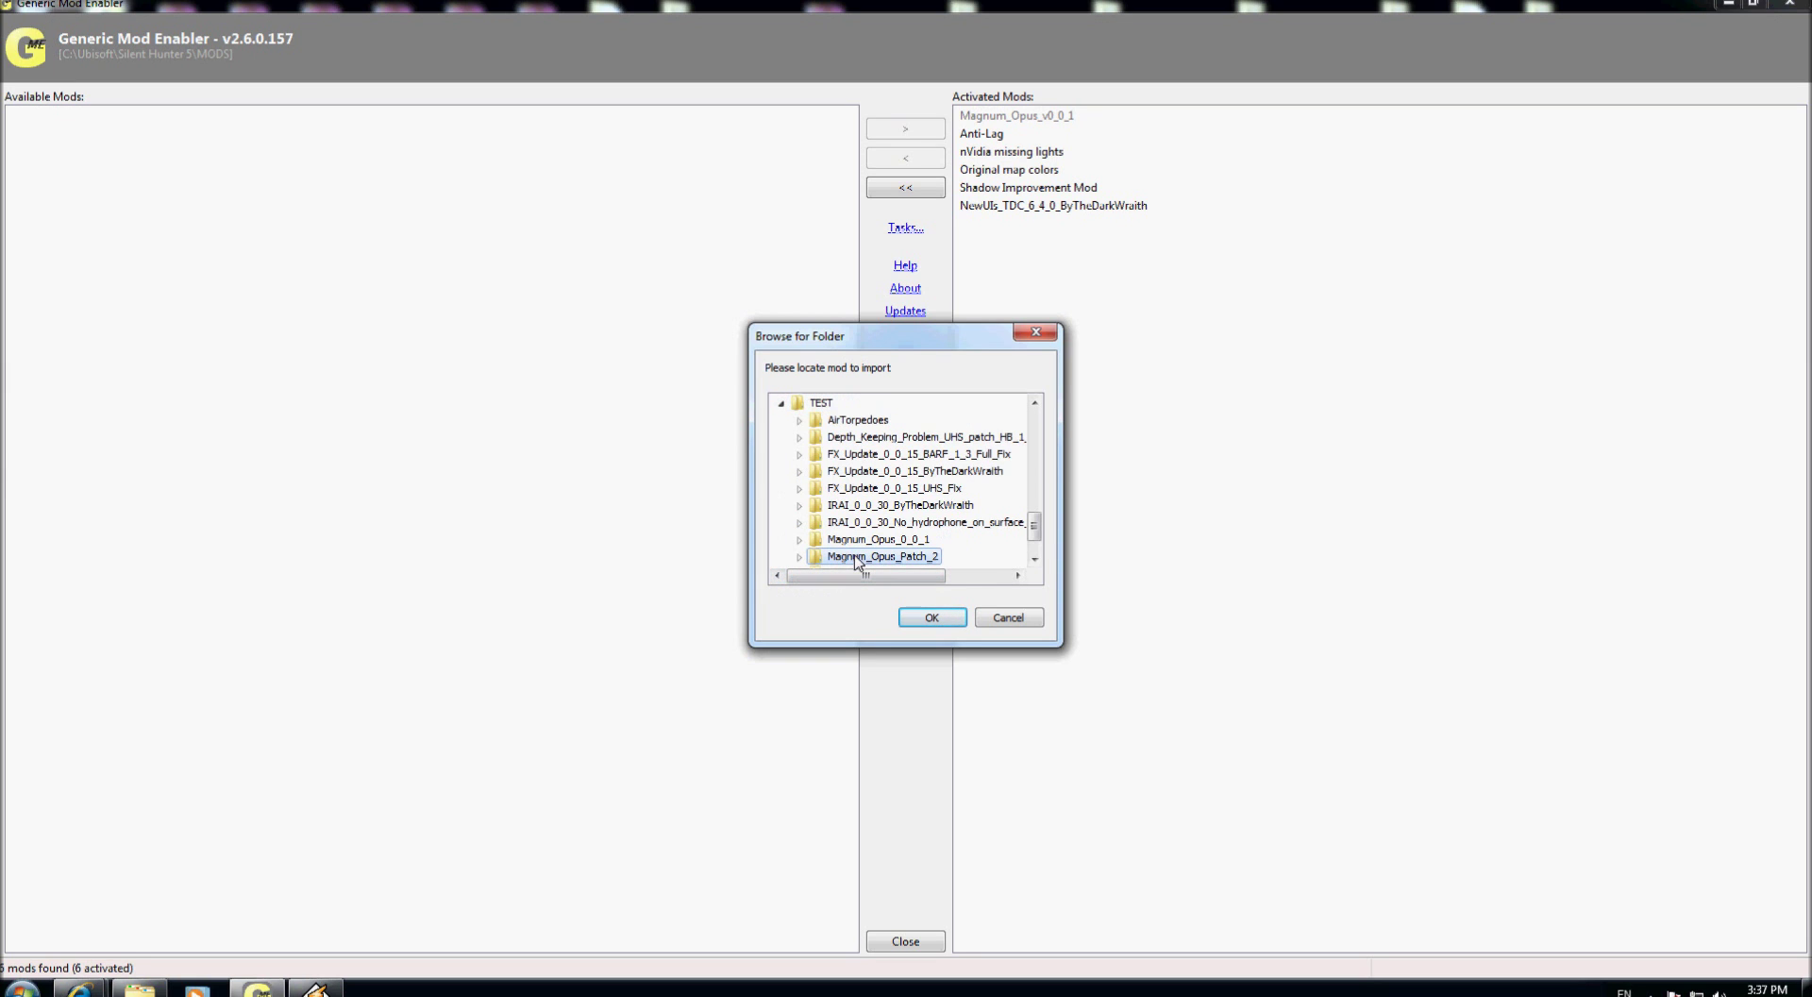
pyautogui.press('Down')
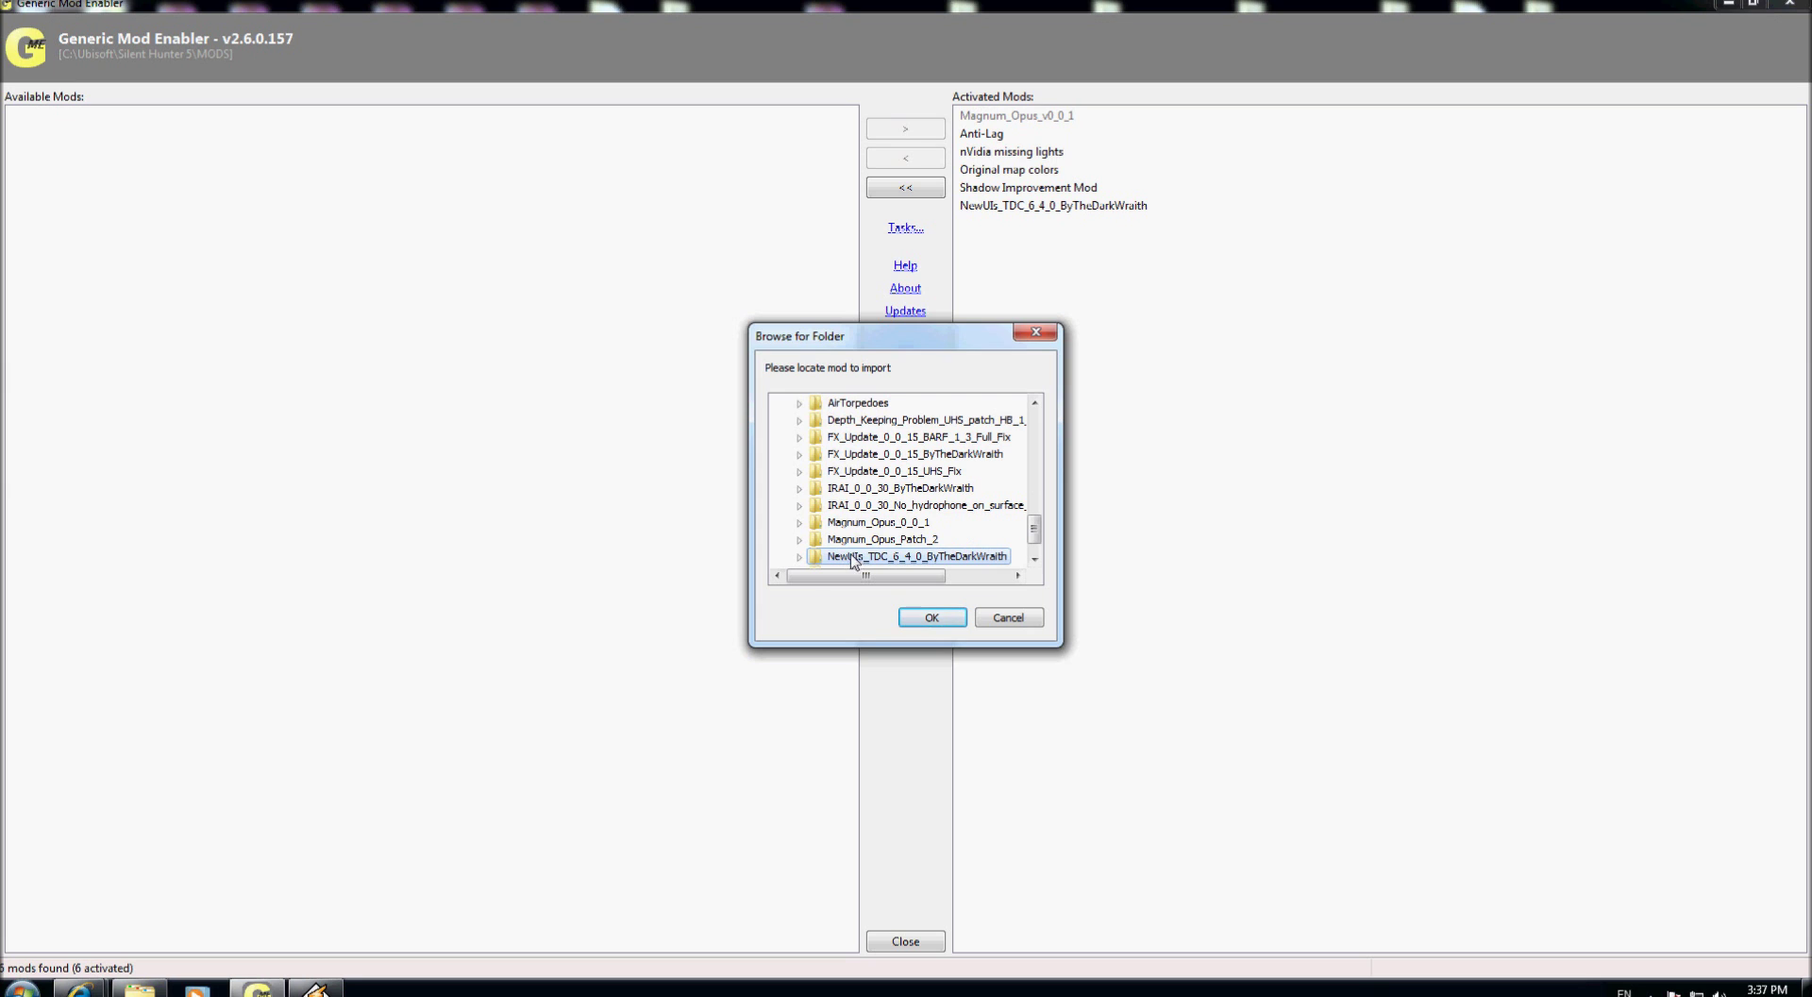
pyautogui.click(799, 557)
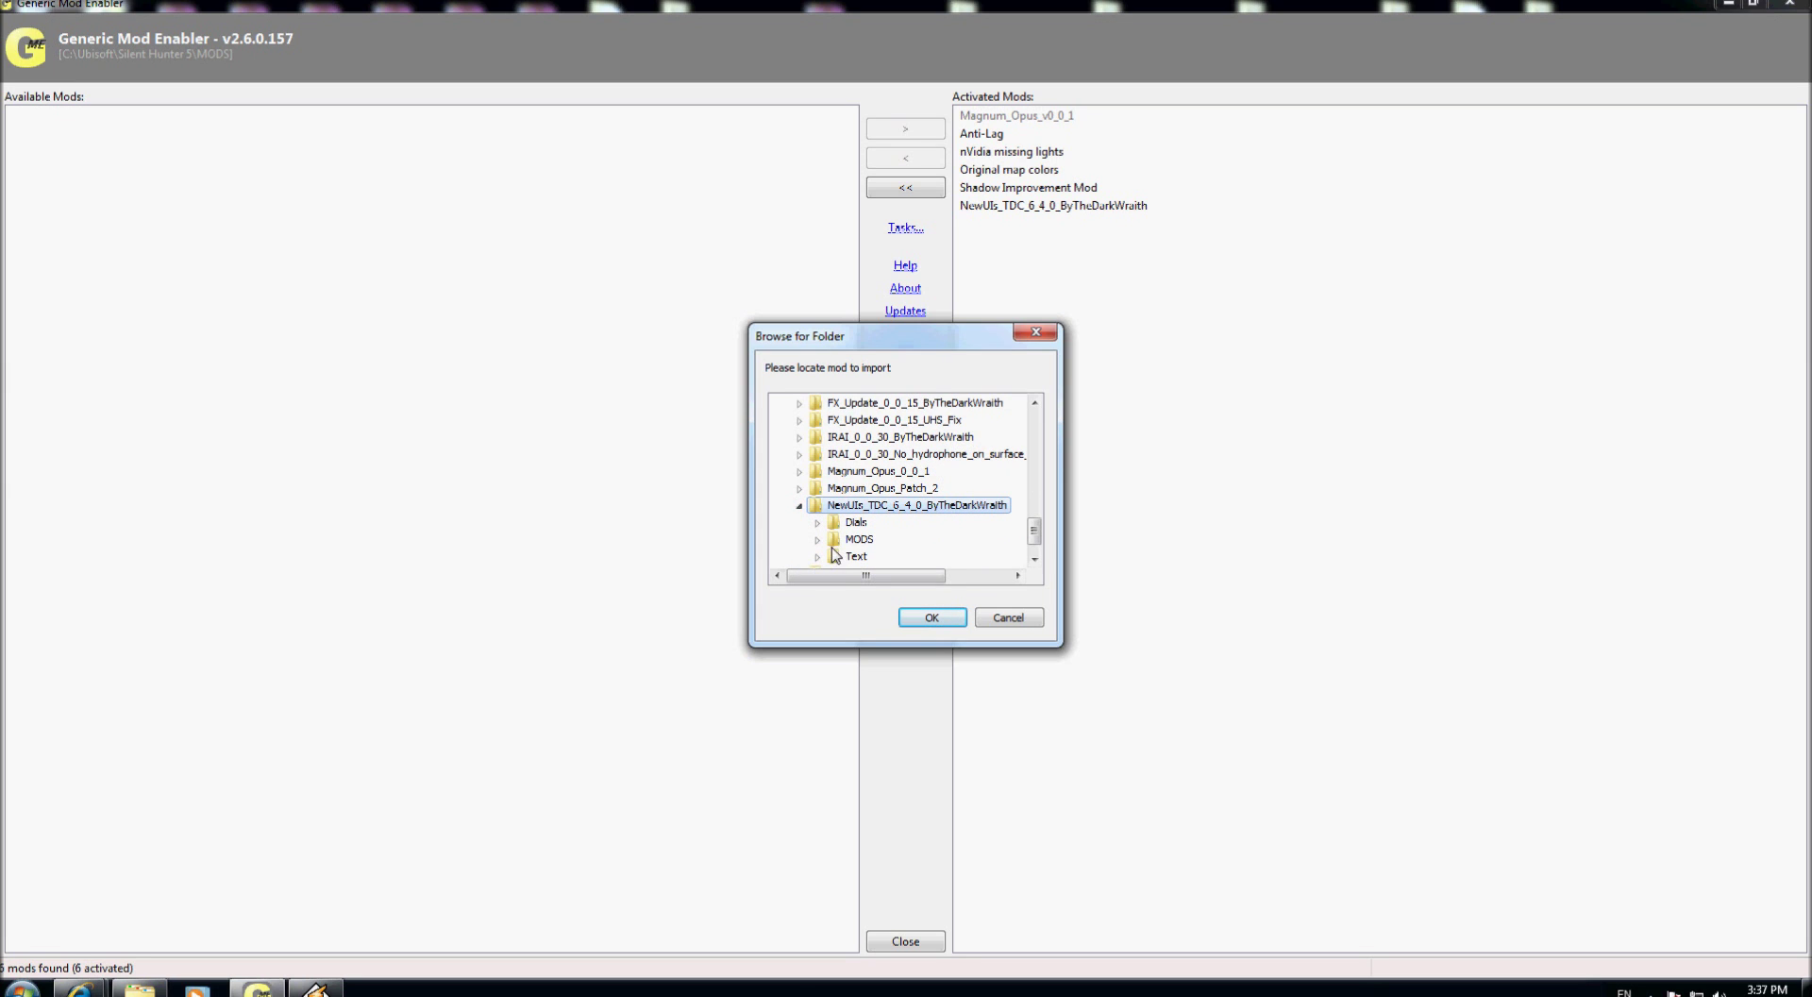
pyautogui.click(819, 539)
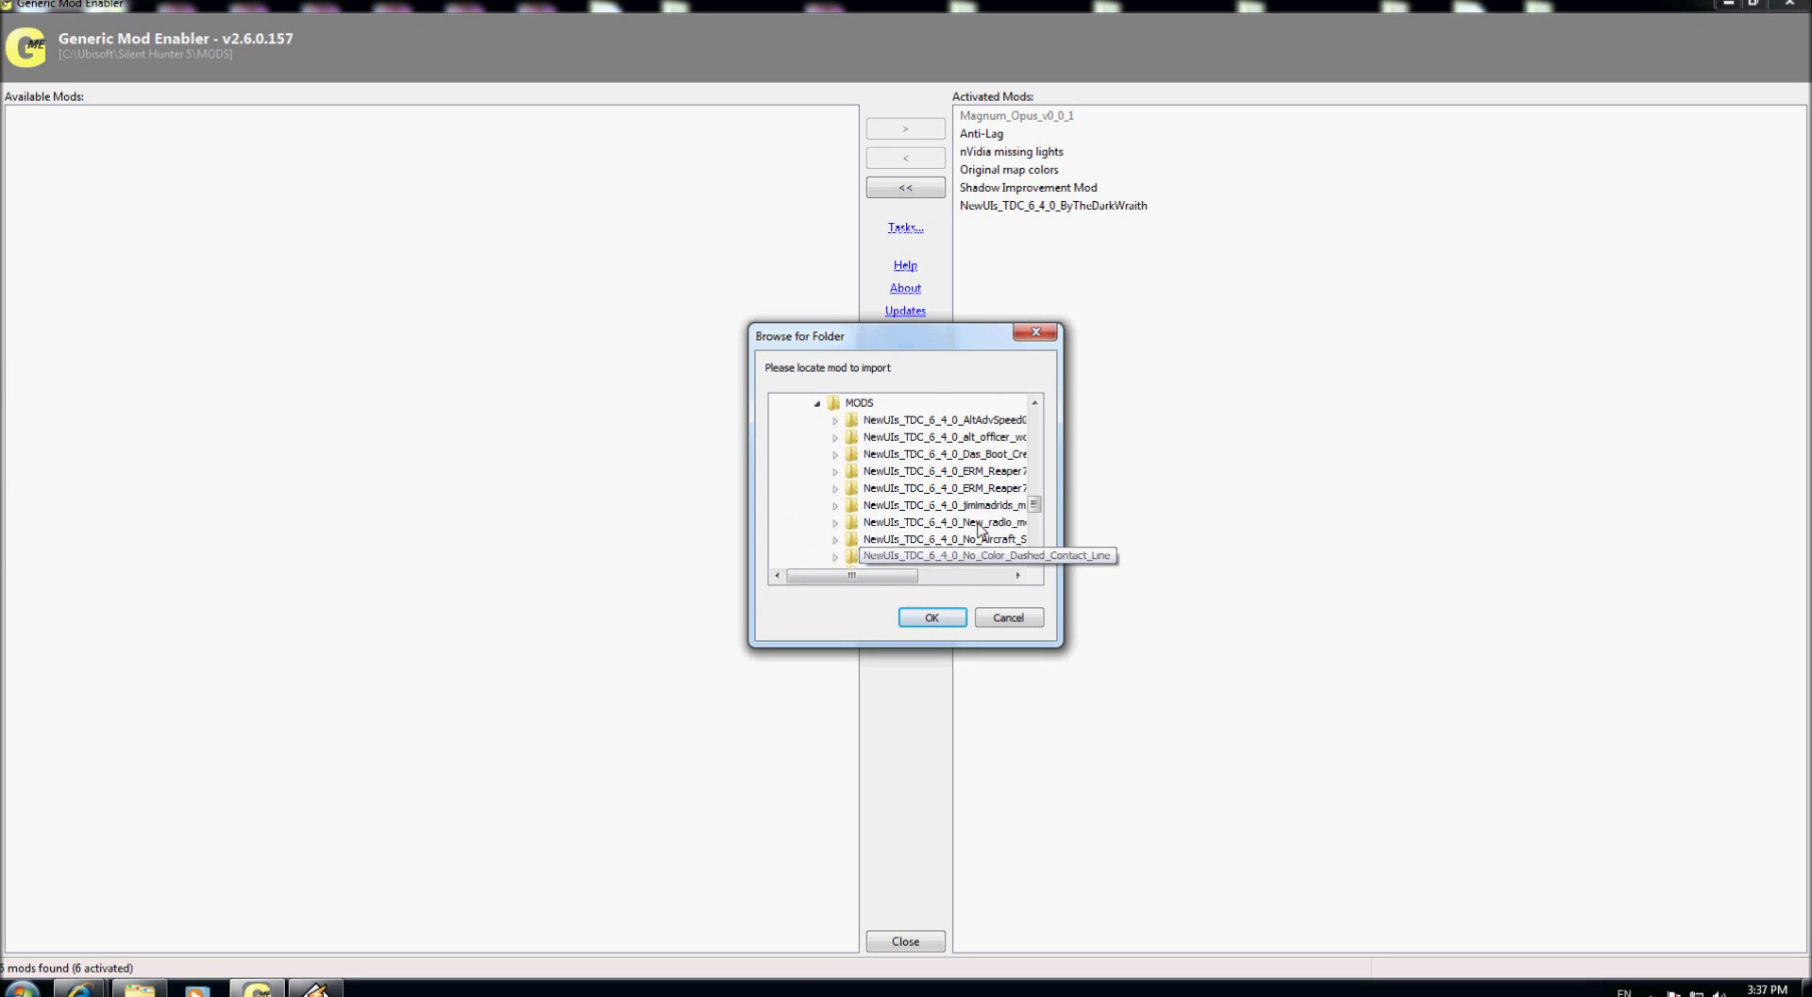
# Go into Scopes > Manos scope mod and import the Manos Scopes-patch for 16x9 folder.
pyautogui.moveTo(843, 580); pyautogui.dragTo(882, 579)
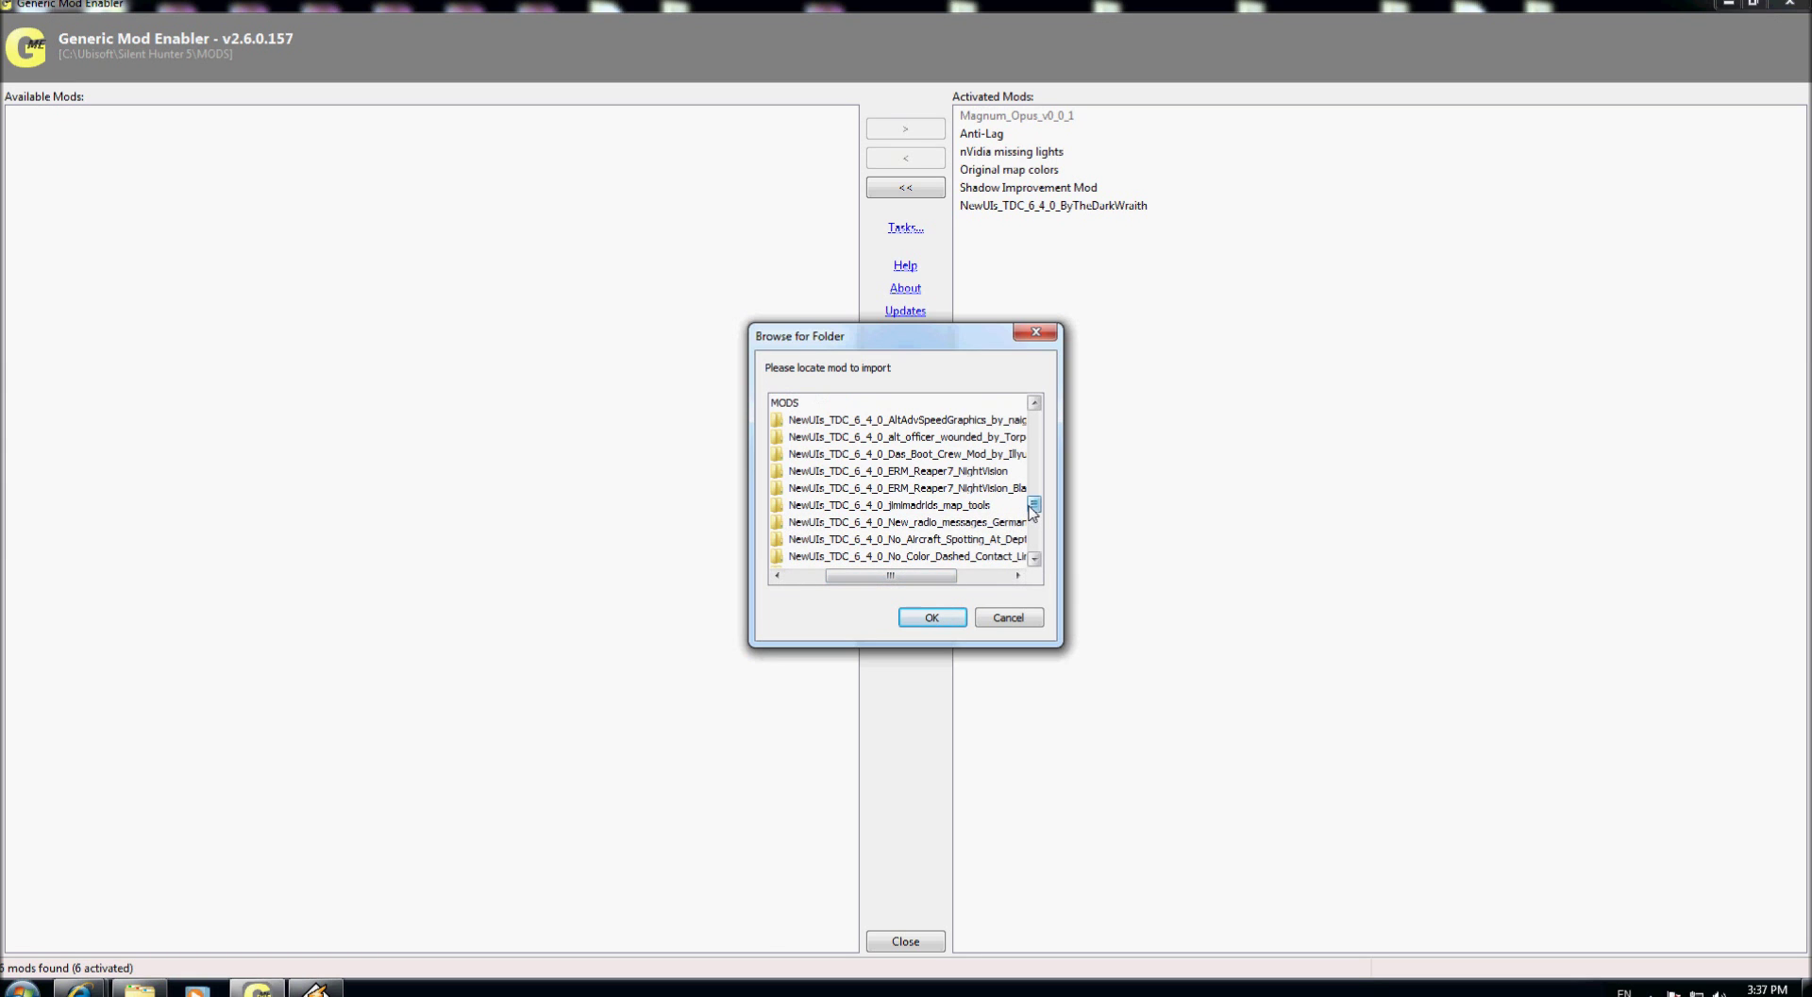
pyautogui.moveTo(1034, 503); pyautogui.dragTo(1034, 529)
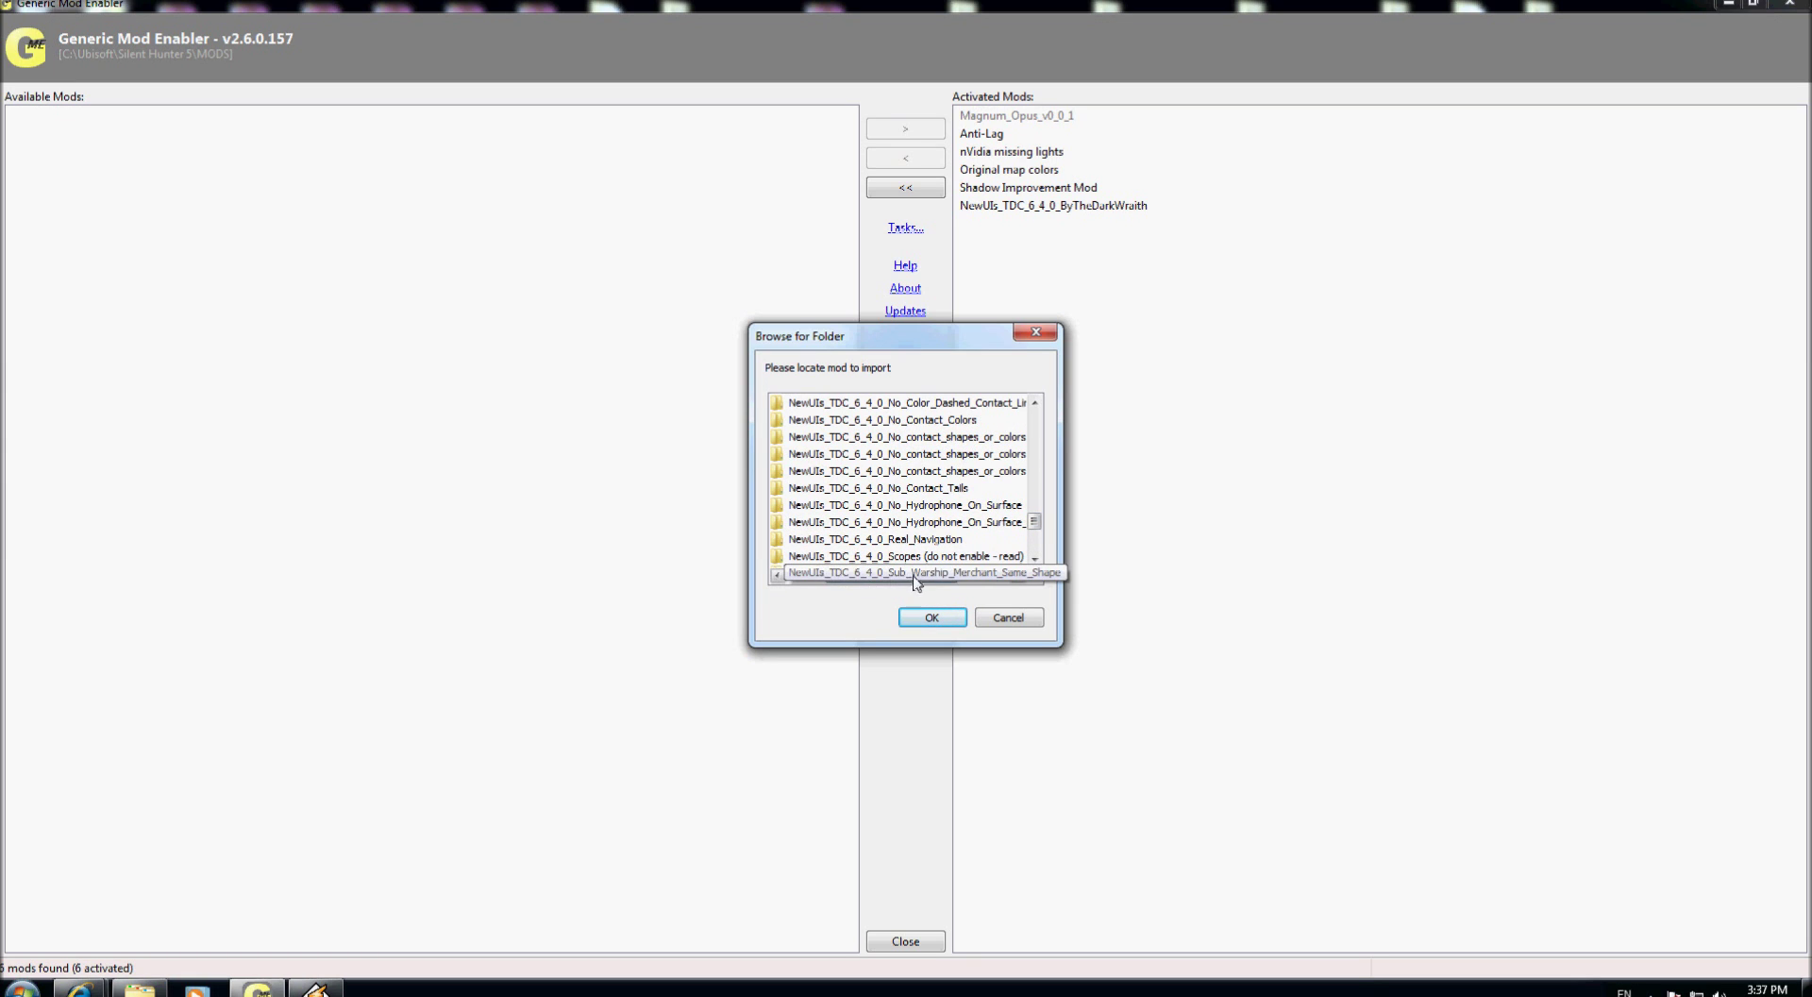
pyautogui.moveTo(925, 576); pyautogui.dragTo(897, 575)
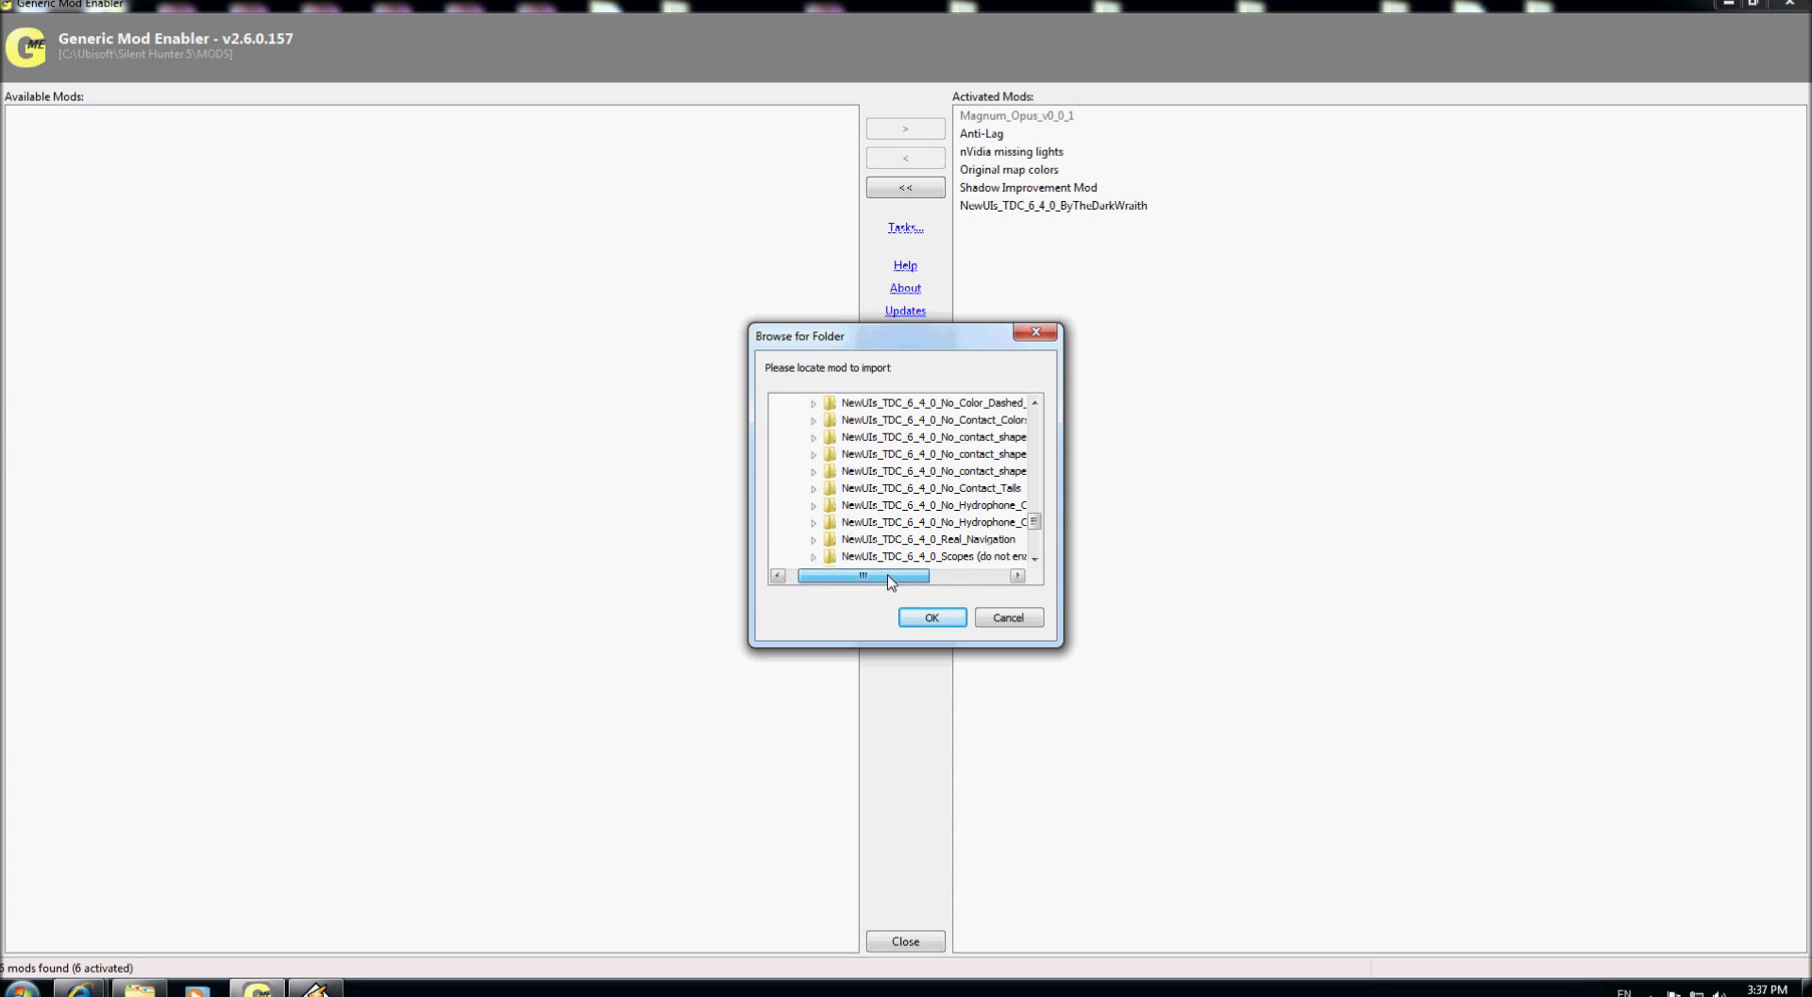
pyautogui.click(813, 557)
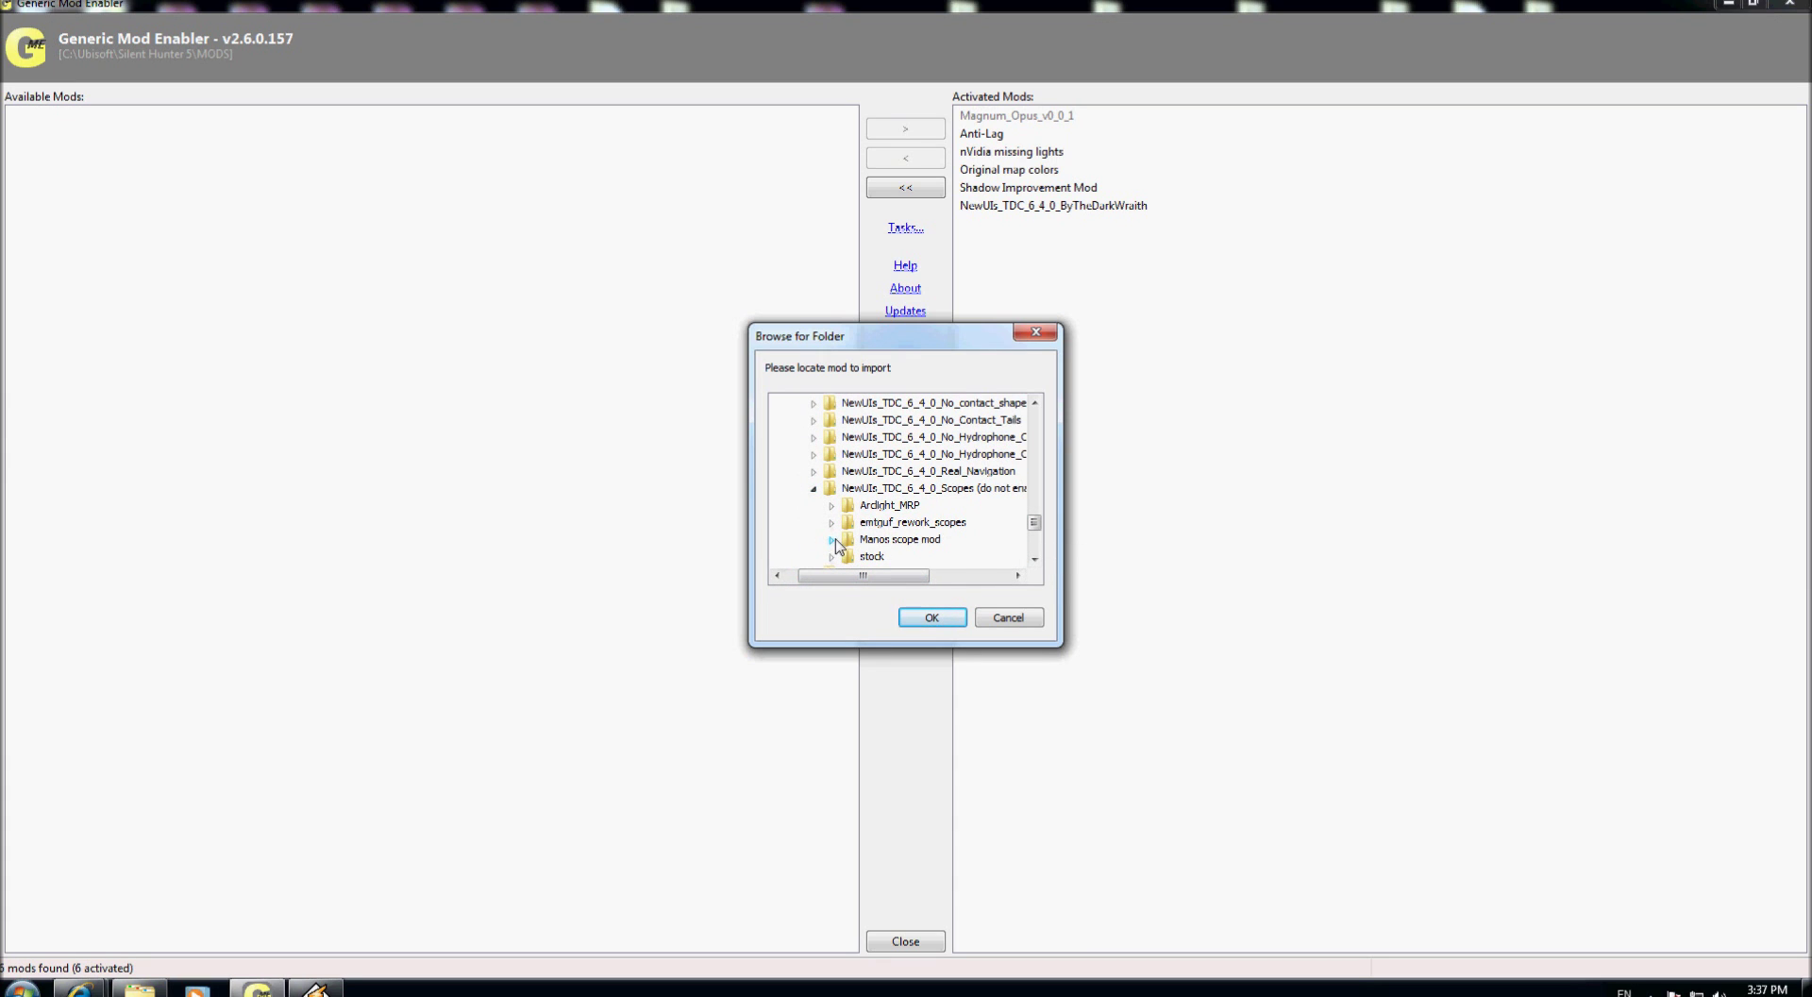
pyautogui.click(831, 539)
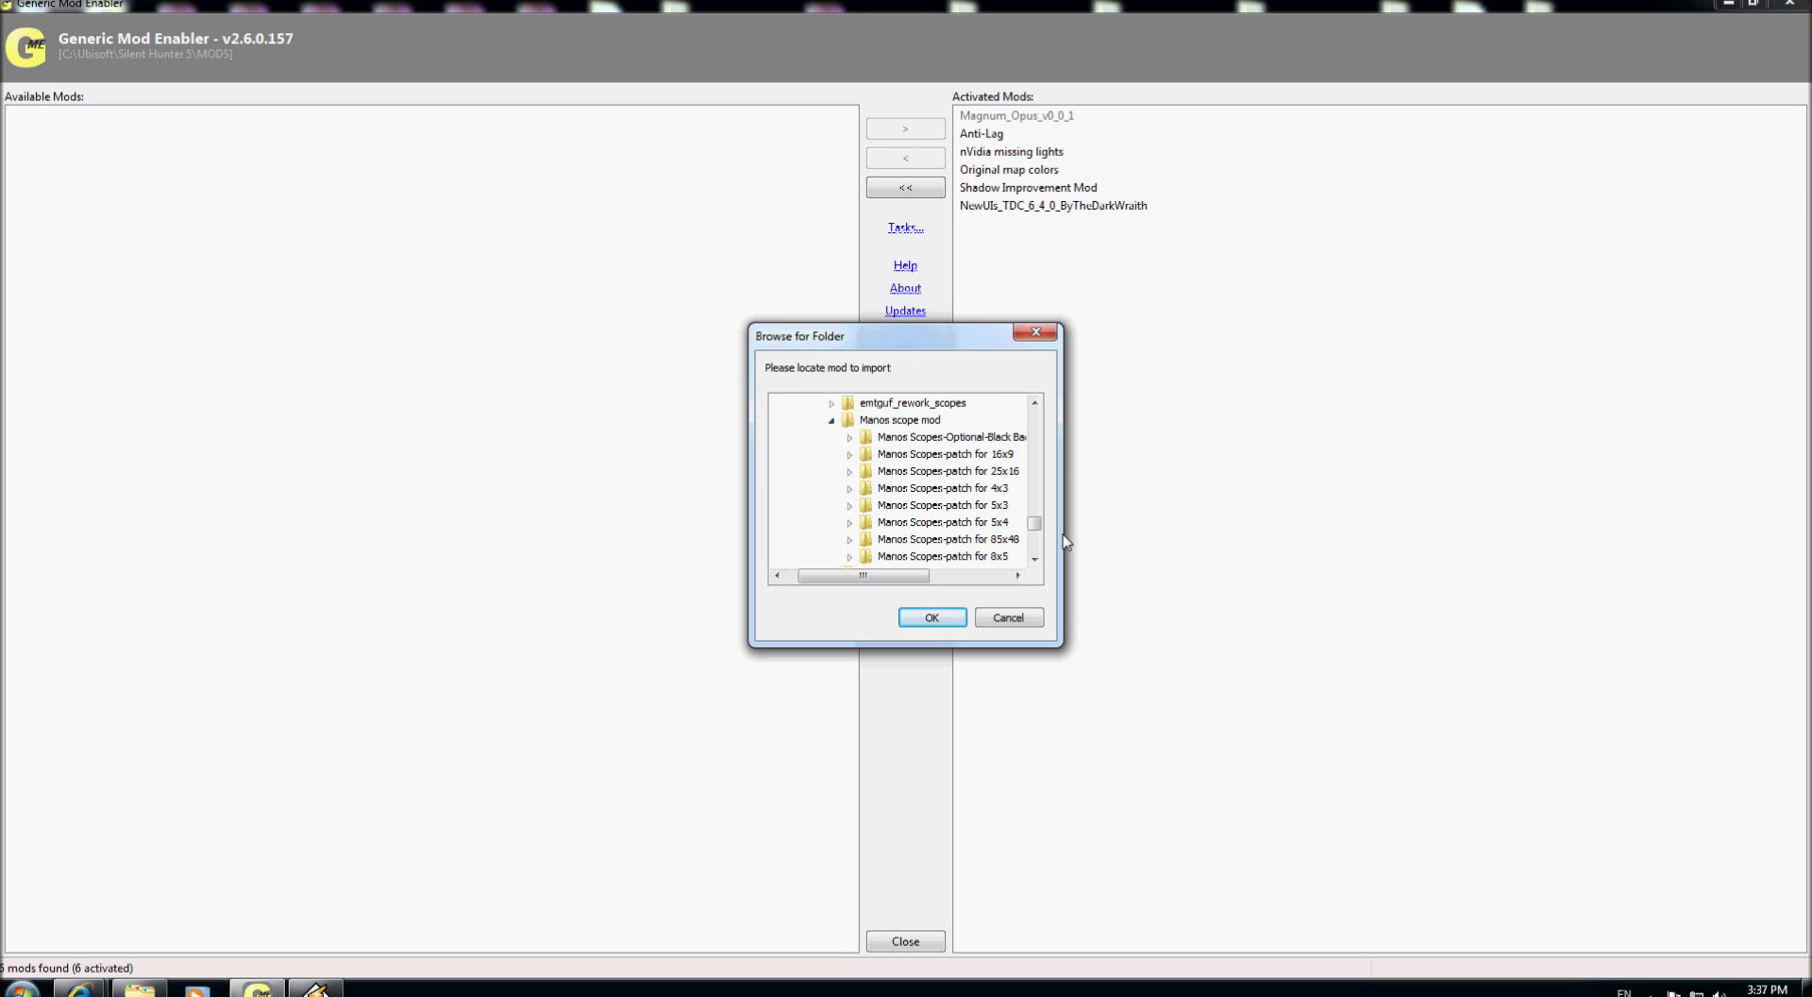
pyautogui.click(1034, 560)
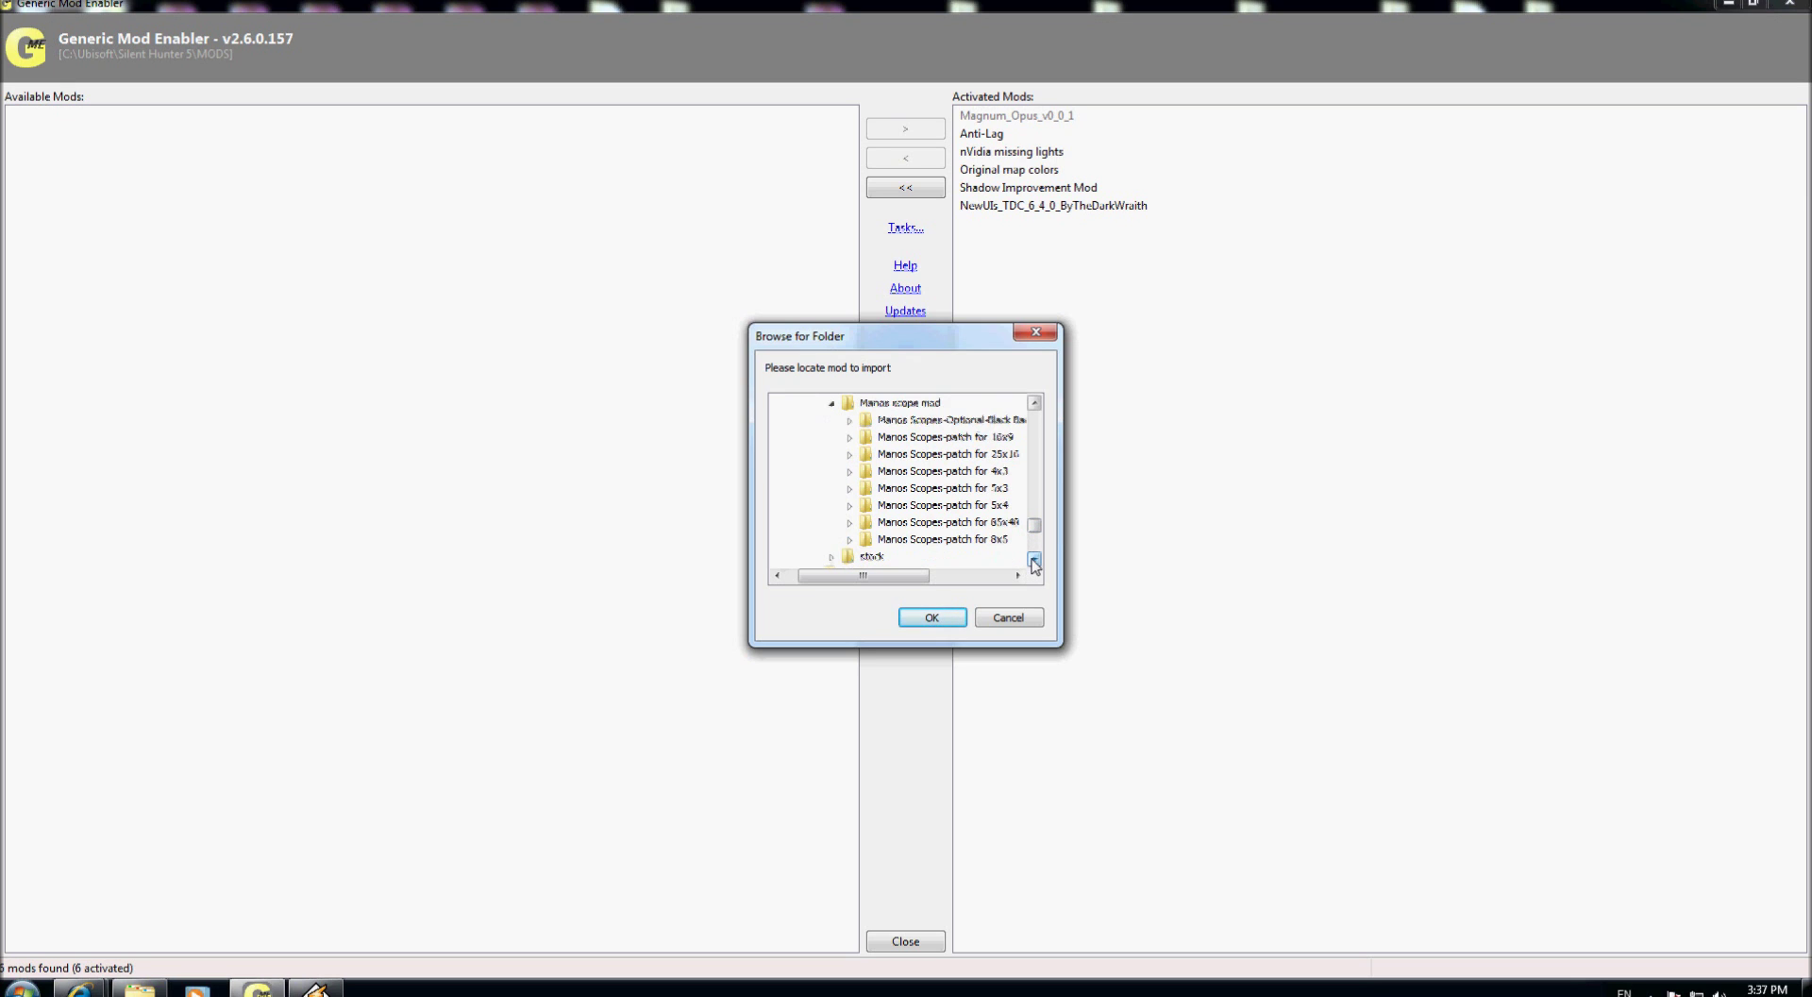
pyautogui.click(849, 437)
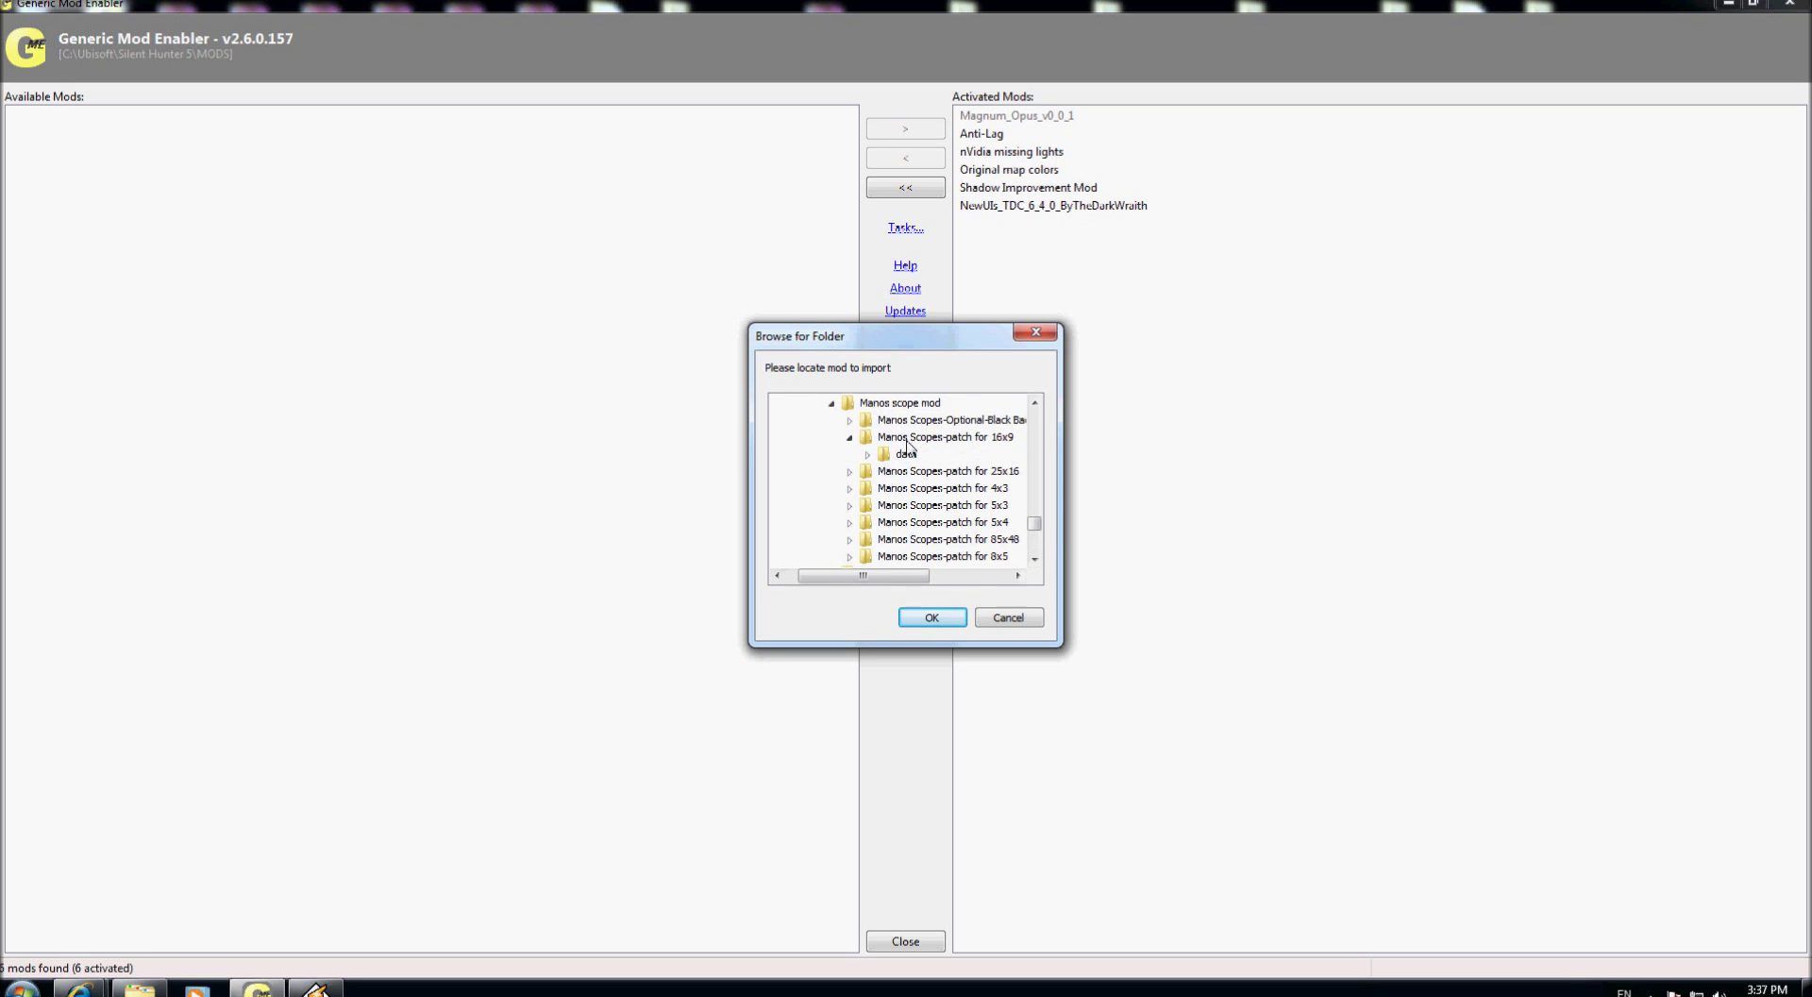
pyautogui.click(907, 439)
pyautogui.click(932, 617)
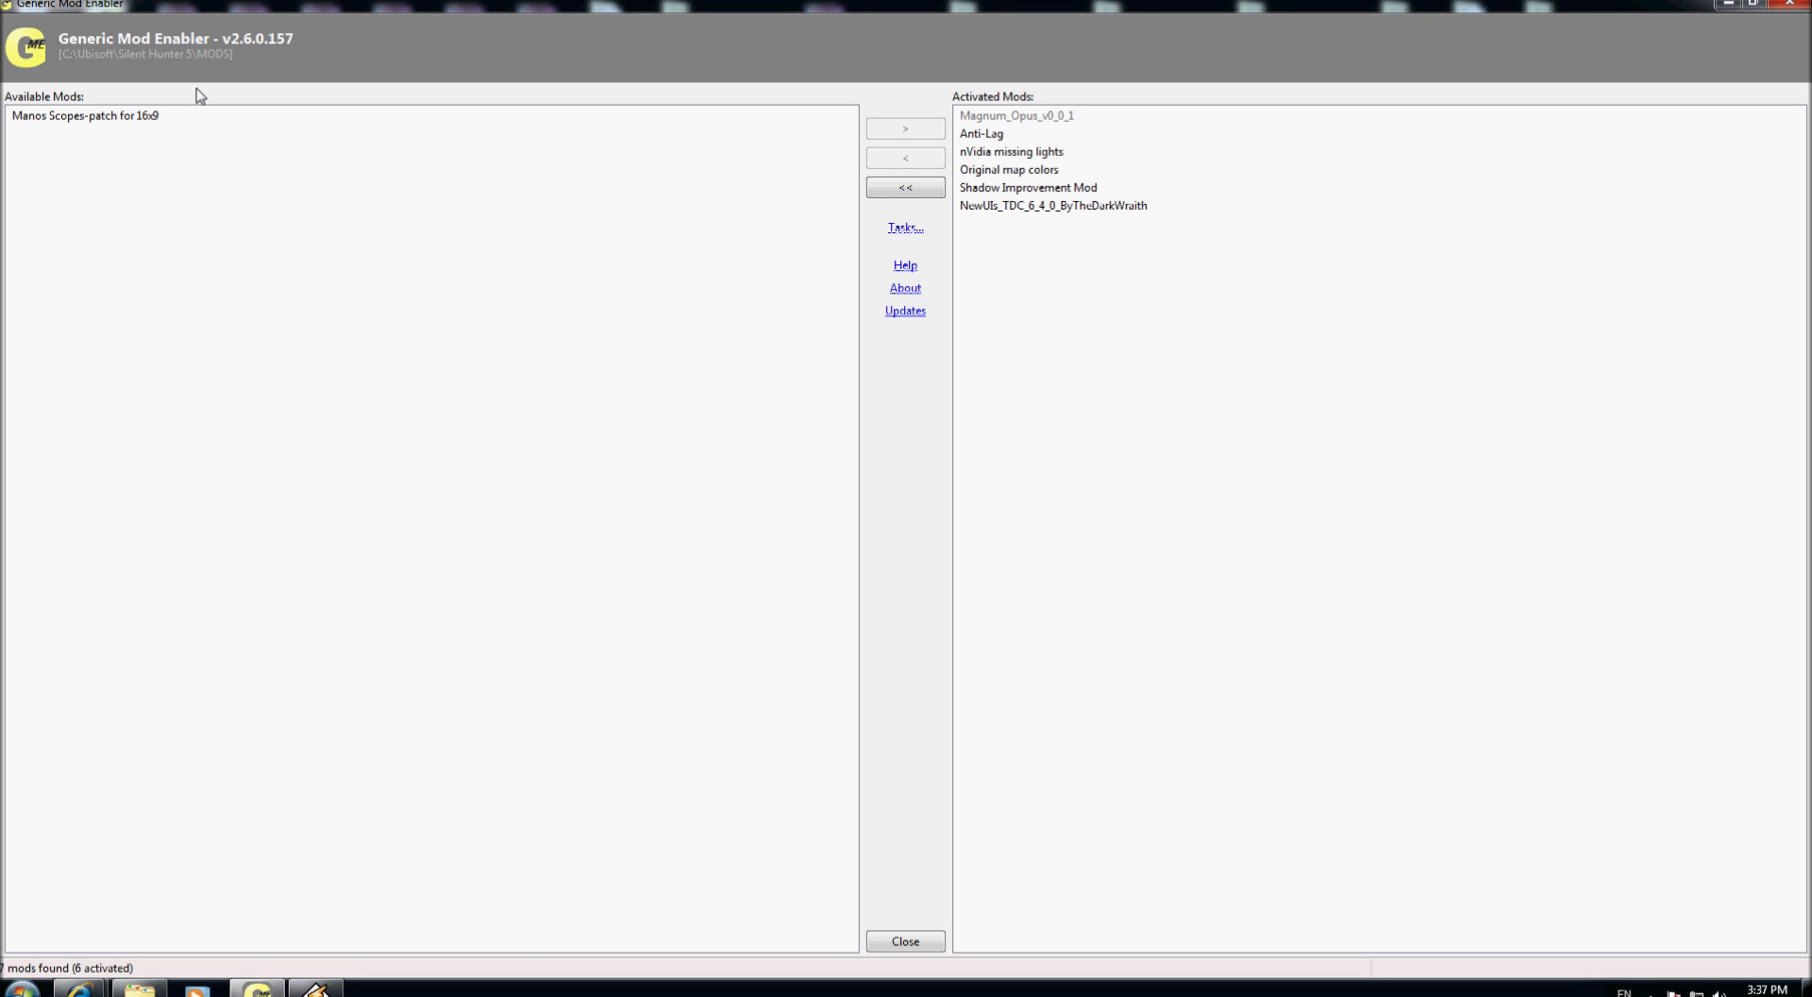
# Activate Manos Scopes-patch for 16x9 despite the conflict warning, then open TEST from the desktop.
pyautogui.click(186, 116)
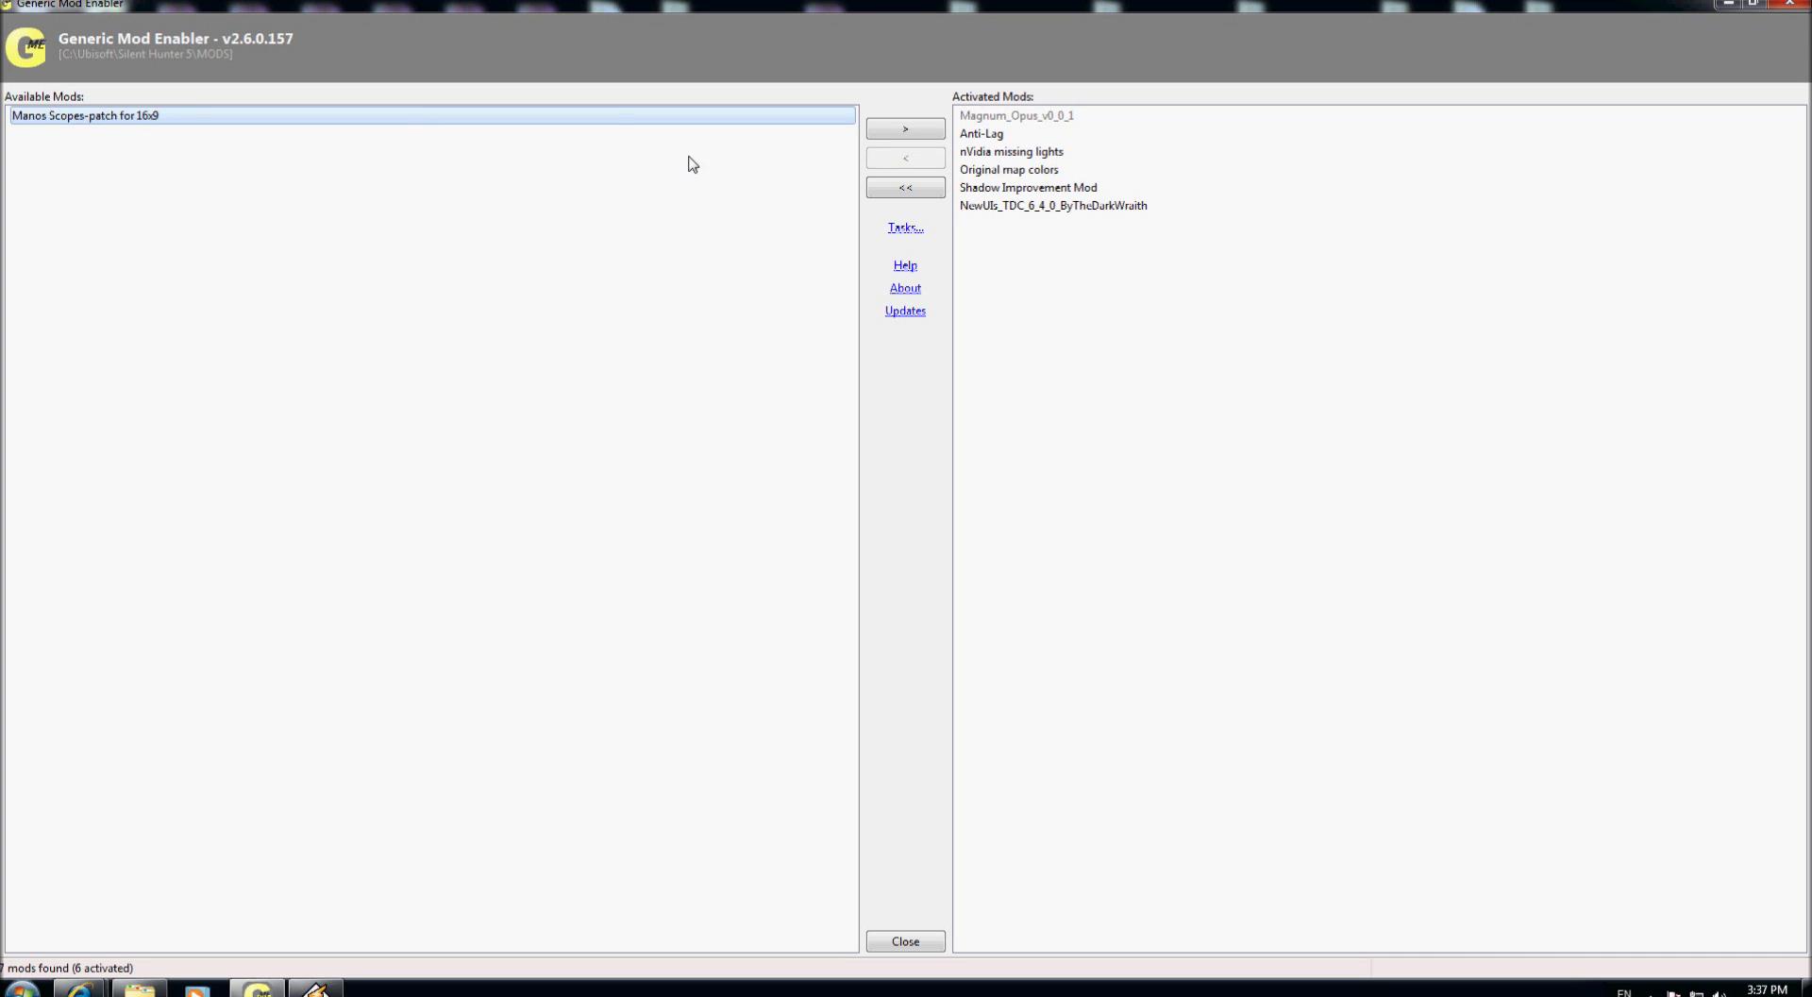
pyautogui.click(902, 131)
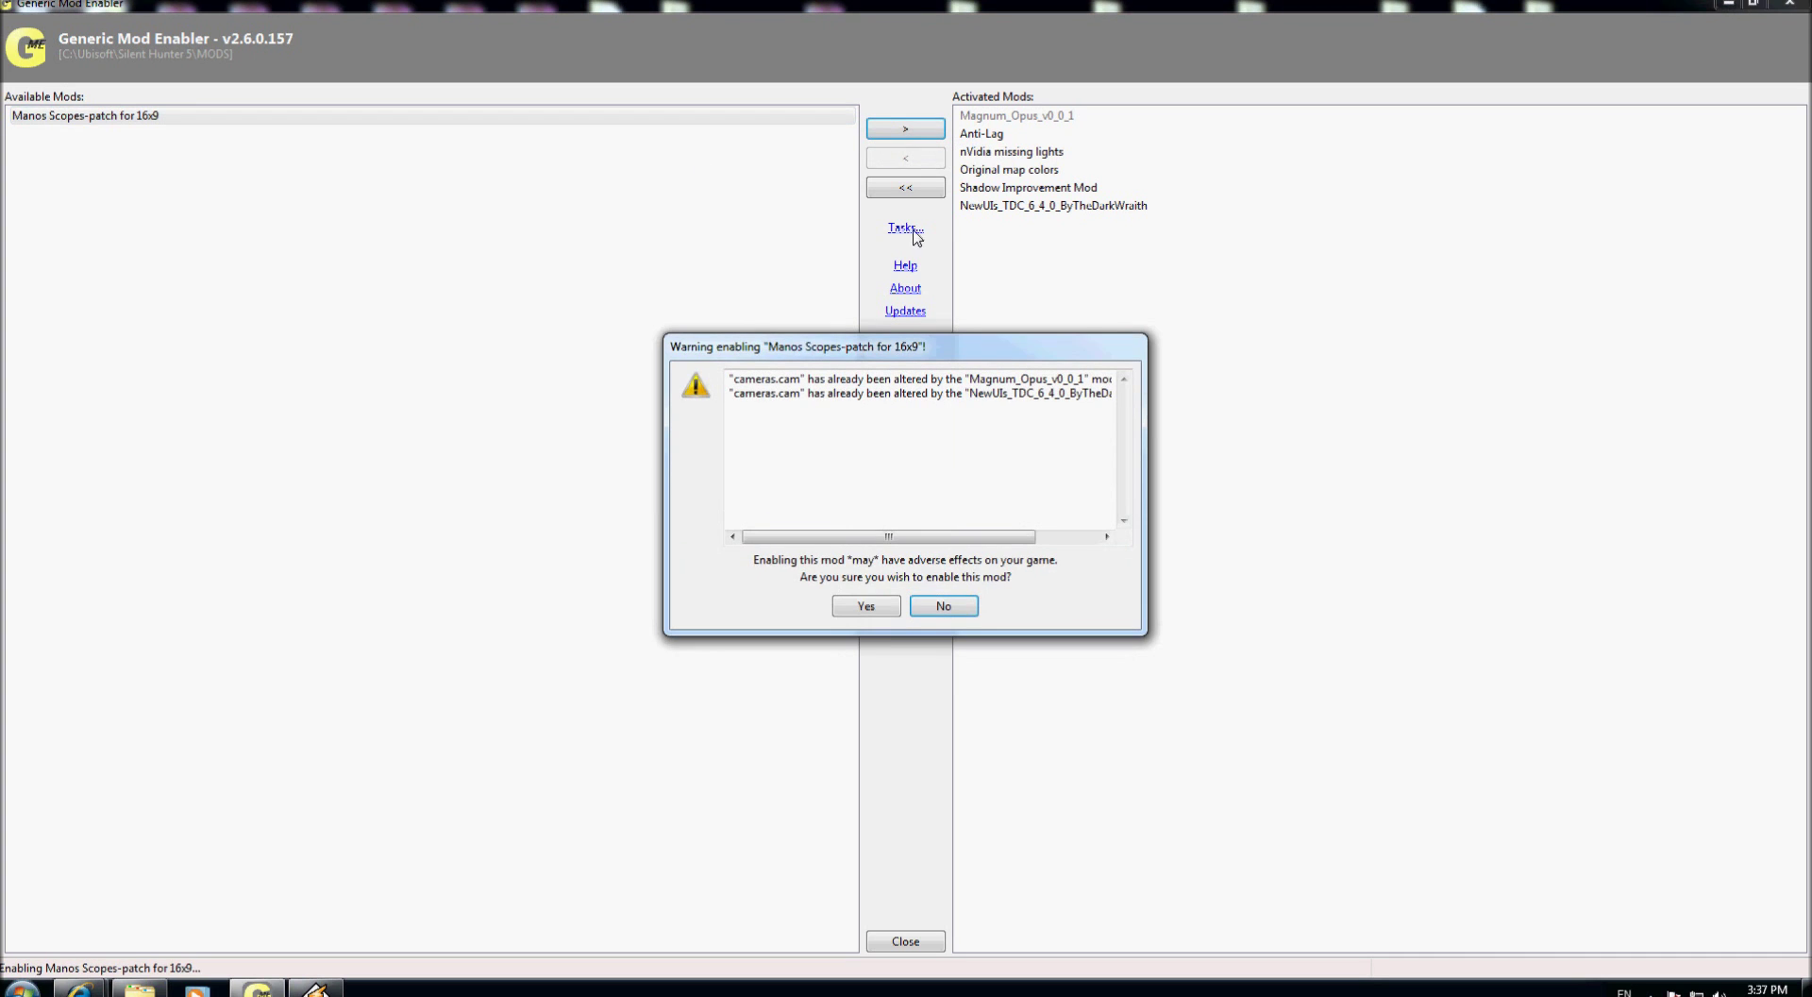
pyautogui.click(878, 607)
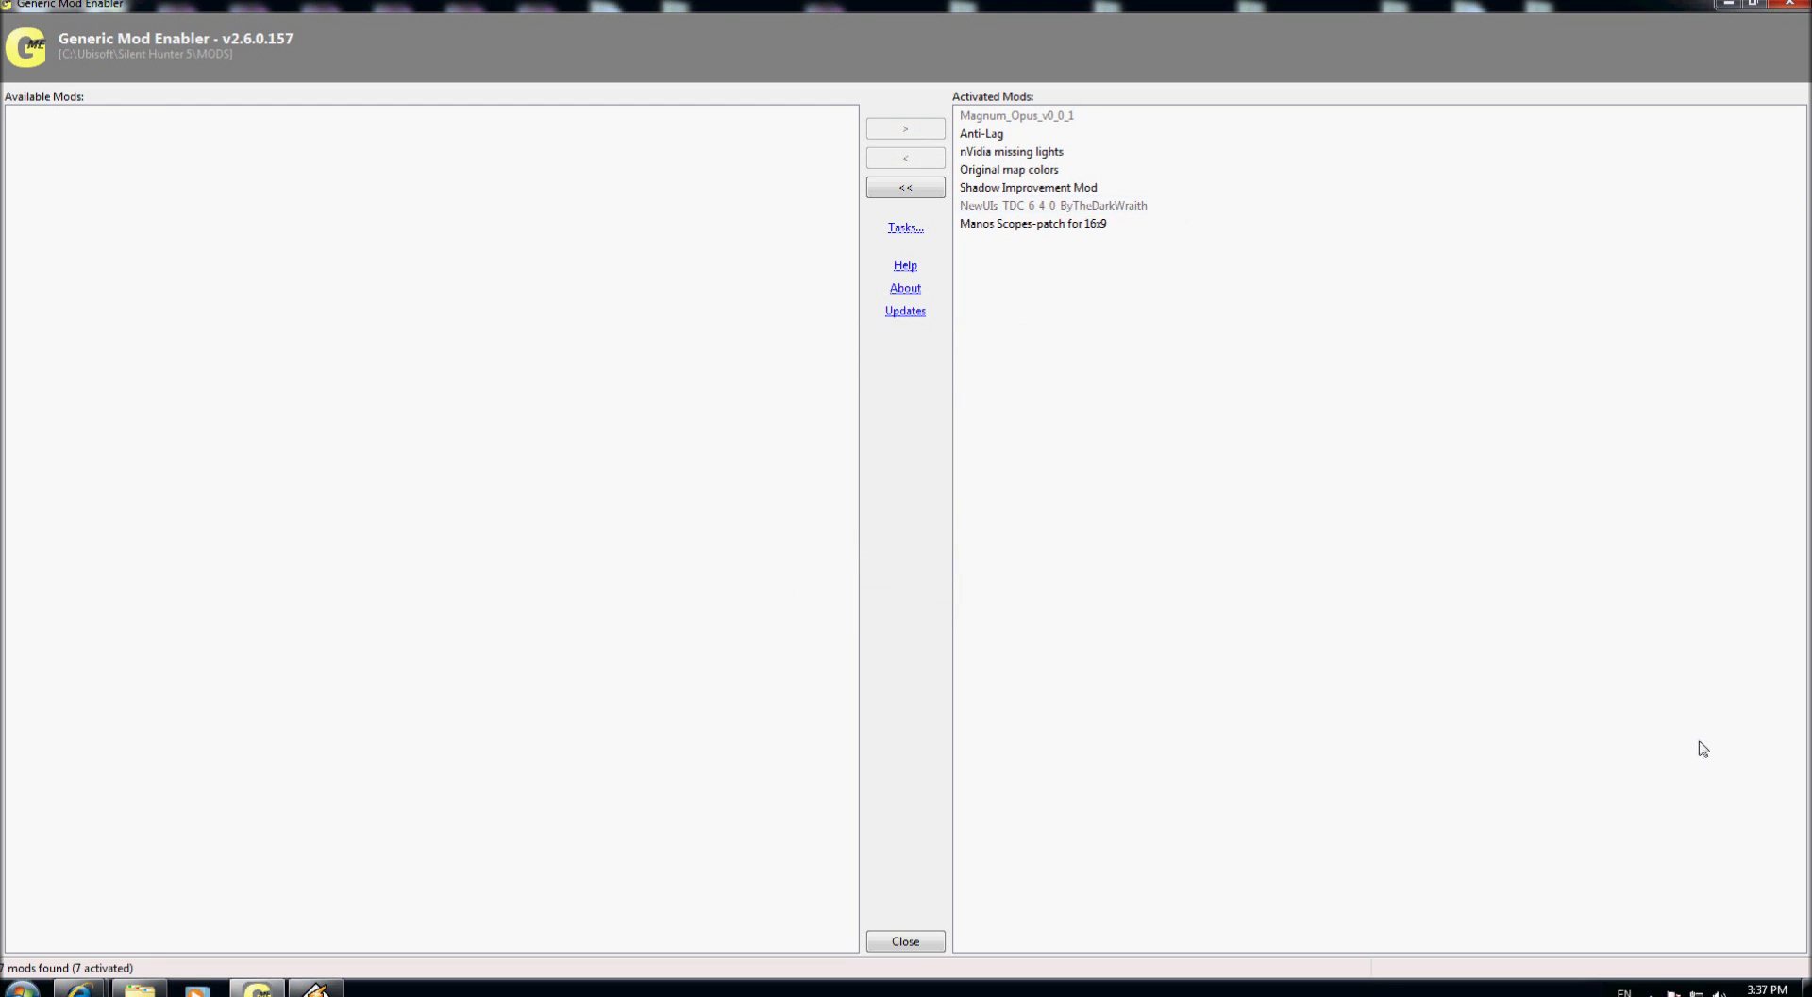
pyautogui.click(1806, 987)
pyautogui.doubleClick(1324, 222)
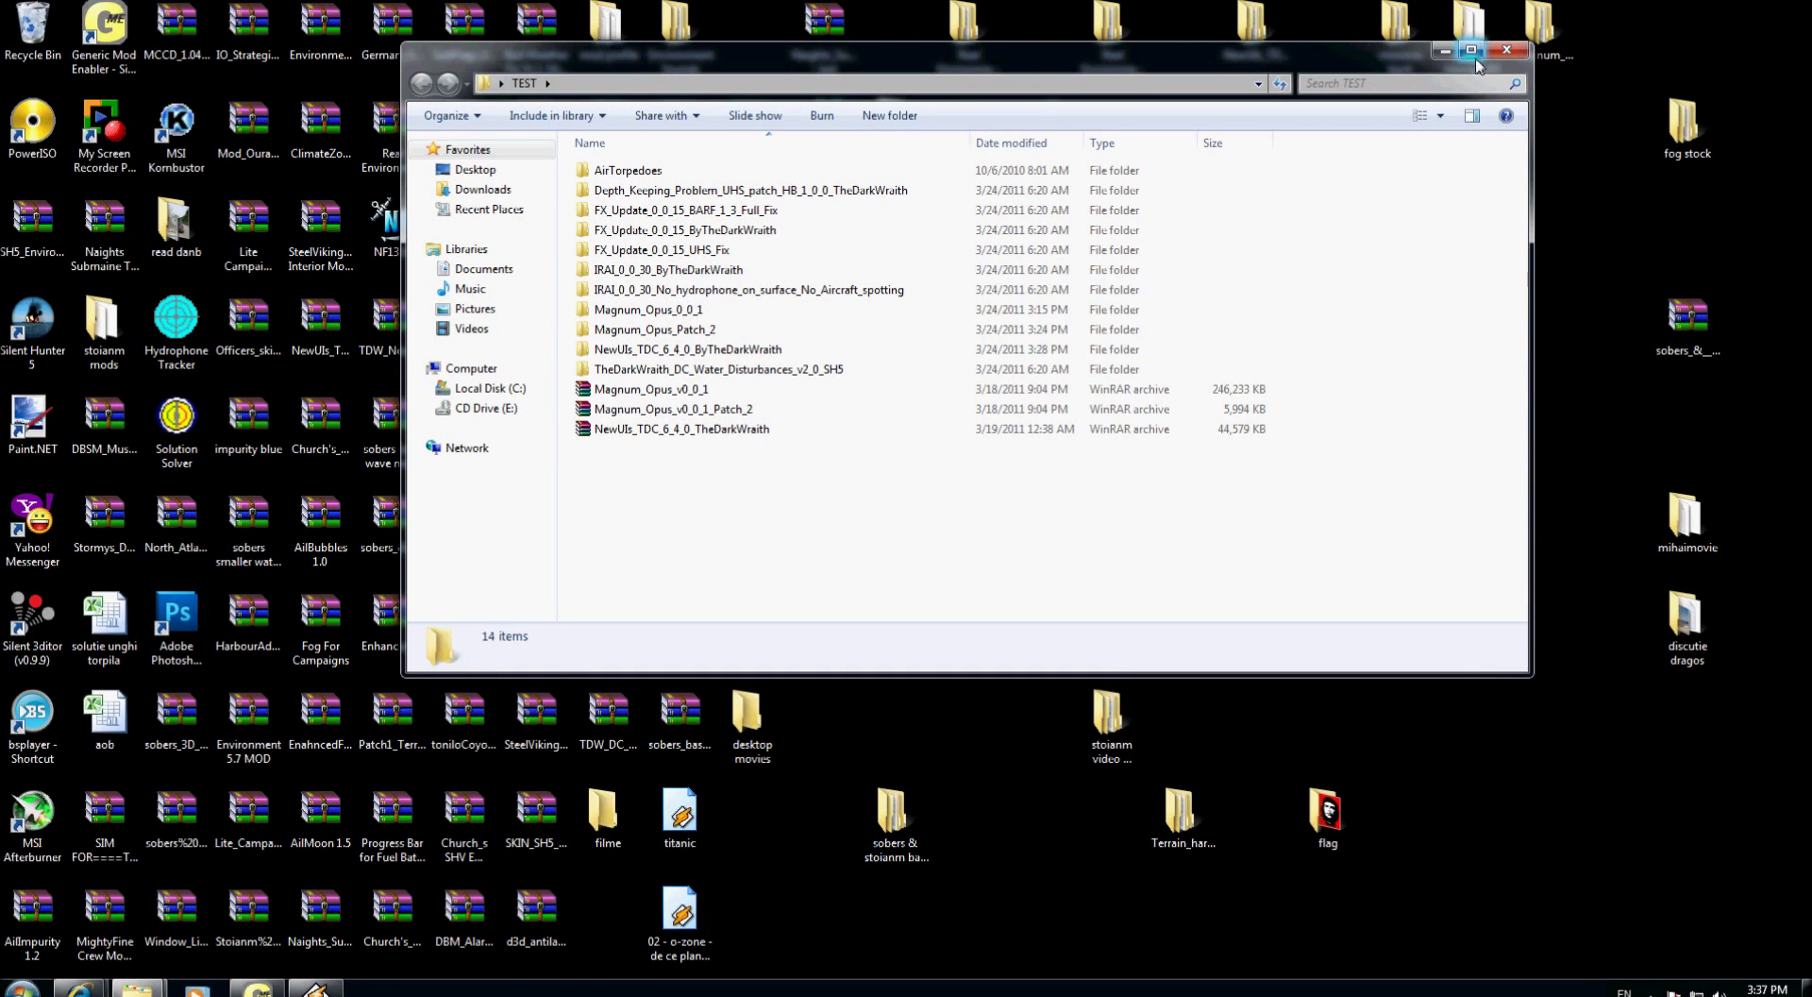
# Maximise the TEST folder window, then switch back to Generic Mod Enabler.
pyautogui.click(1470, 50)
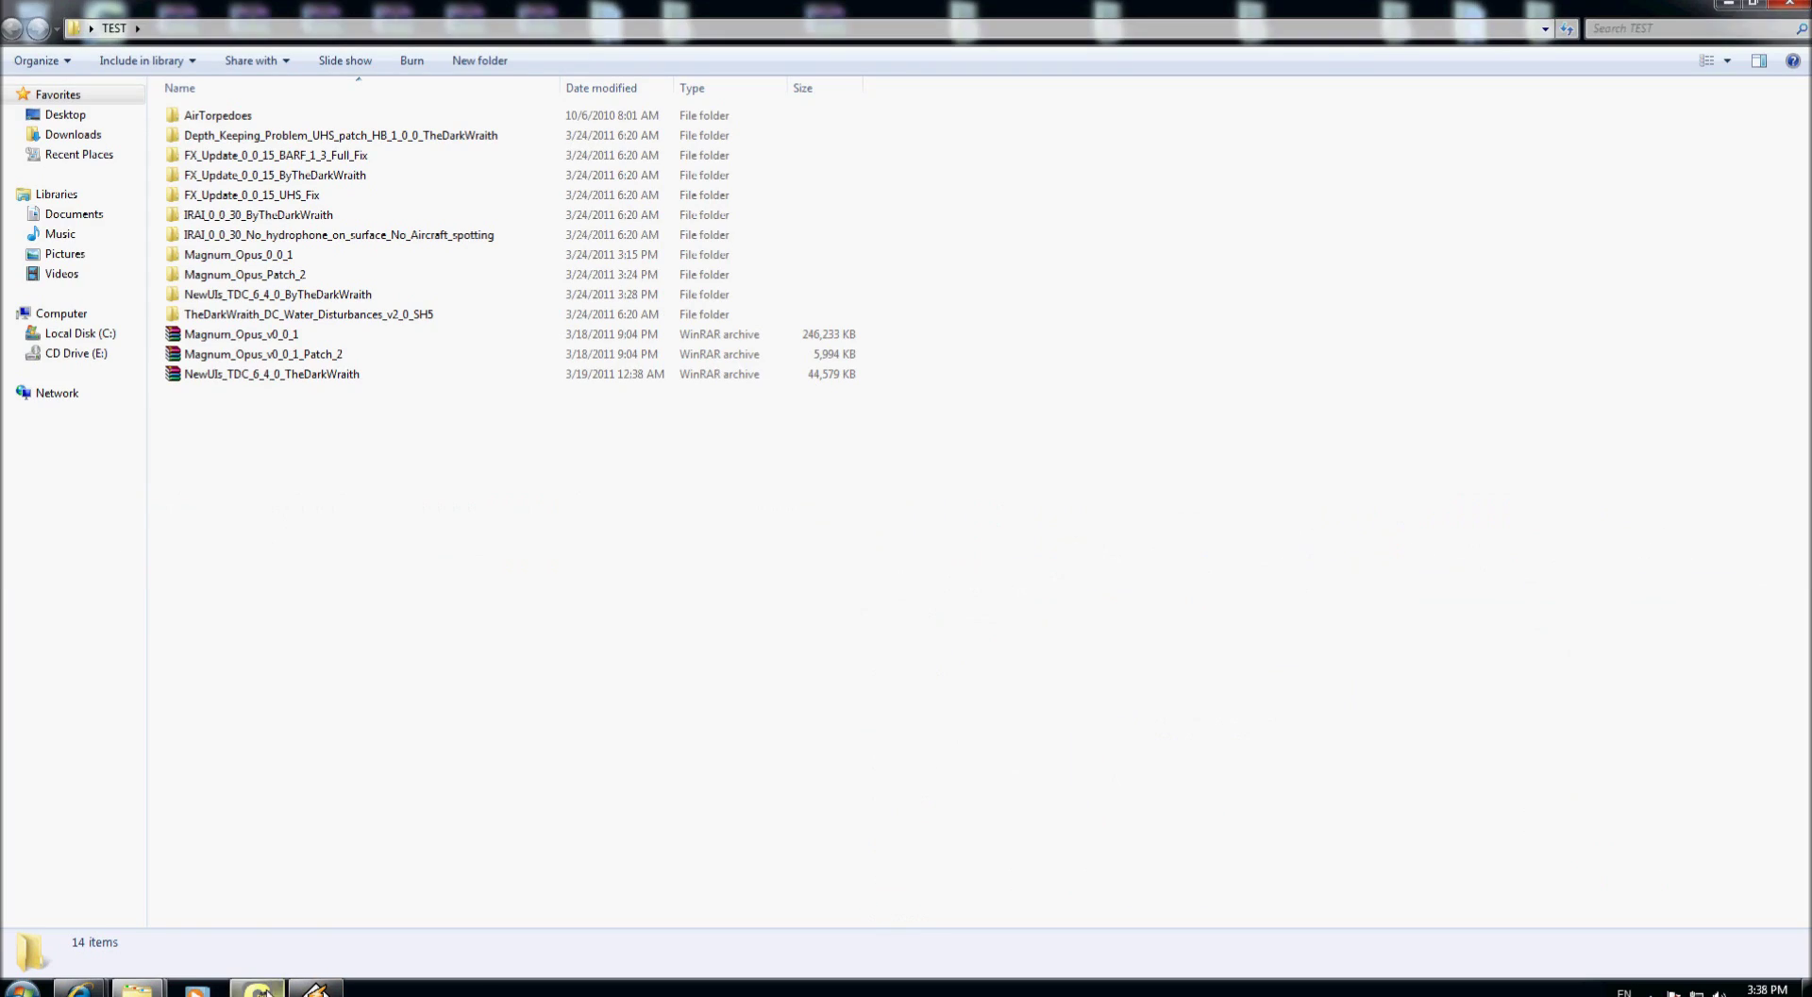
pyautogui.click(257, 987)
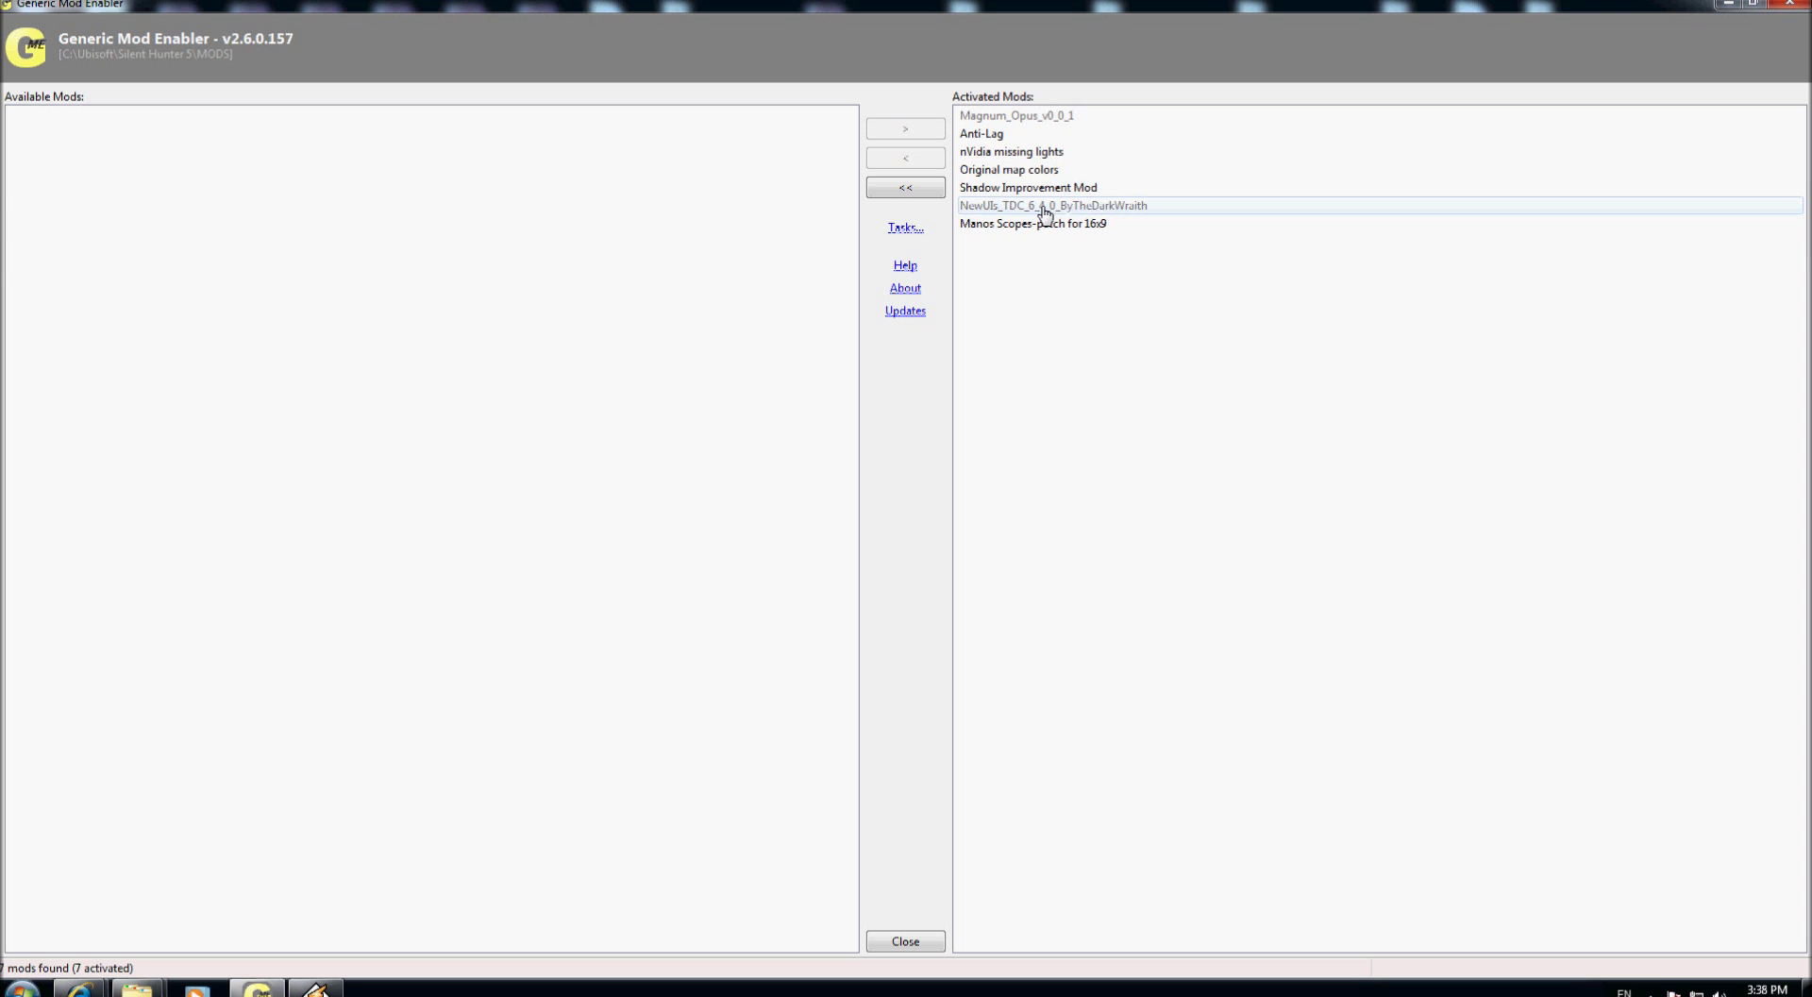
# Import FX_Update_0_0_15_ByTheDarkWraith from the TEST folder as a mod.
pyautogui.click(905, 228)
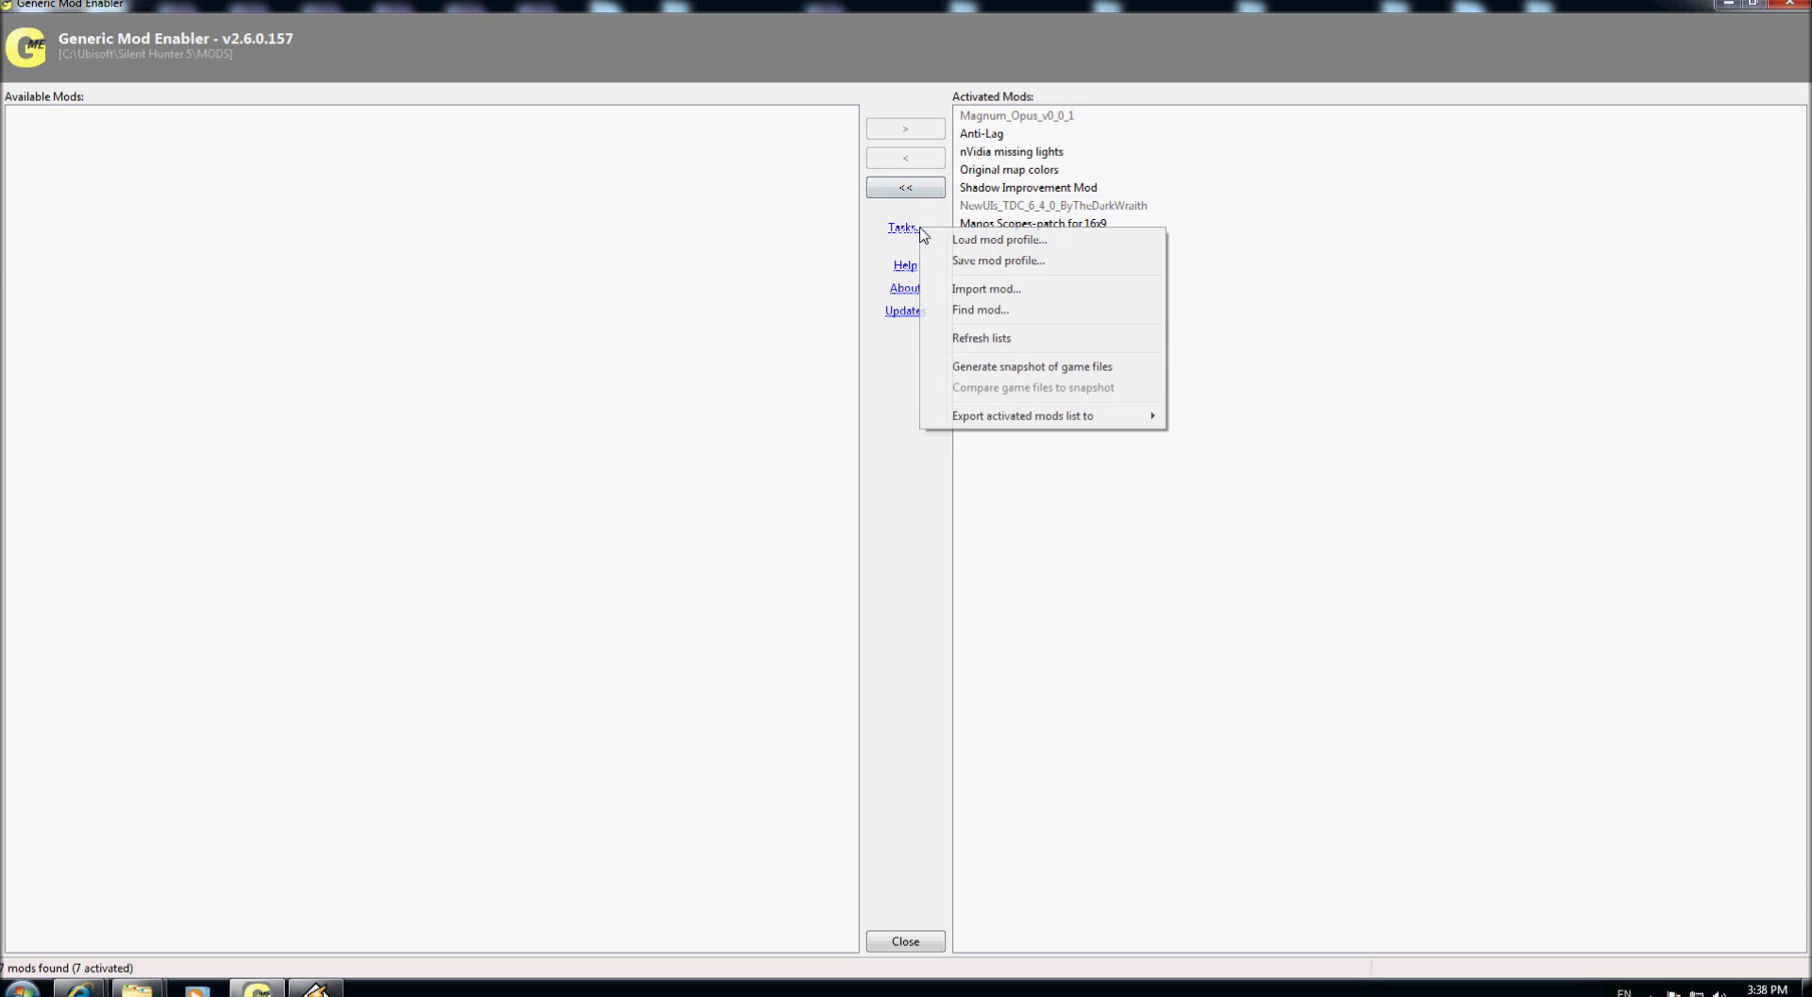
pyautogui.click(1025, 300)
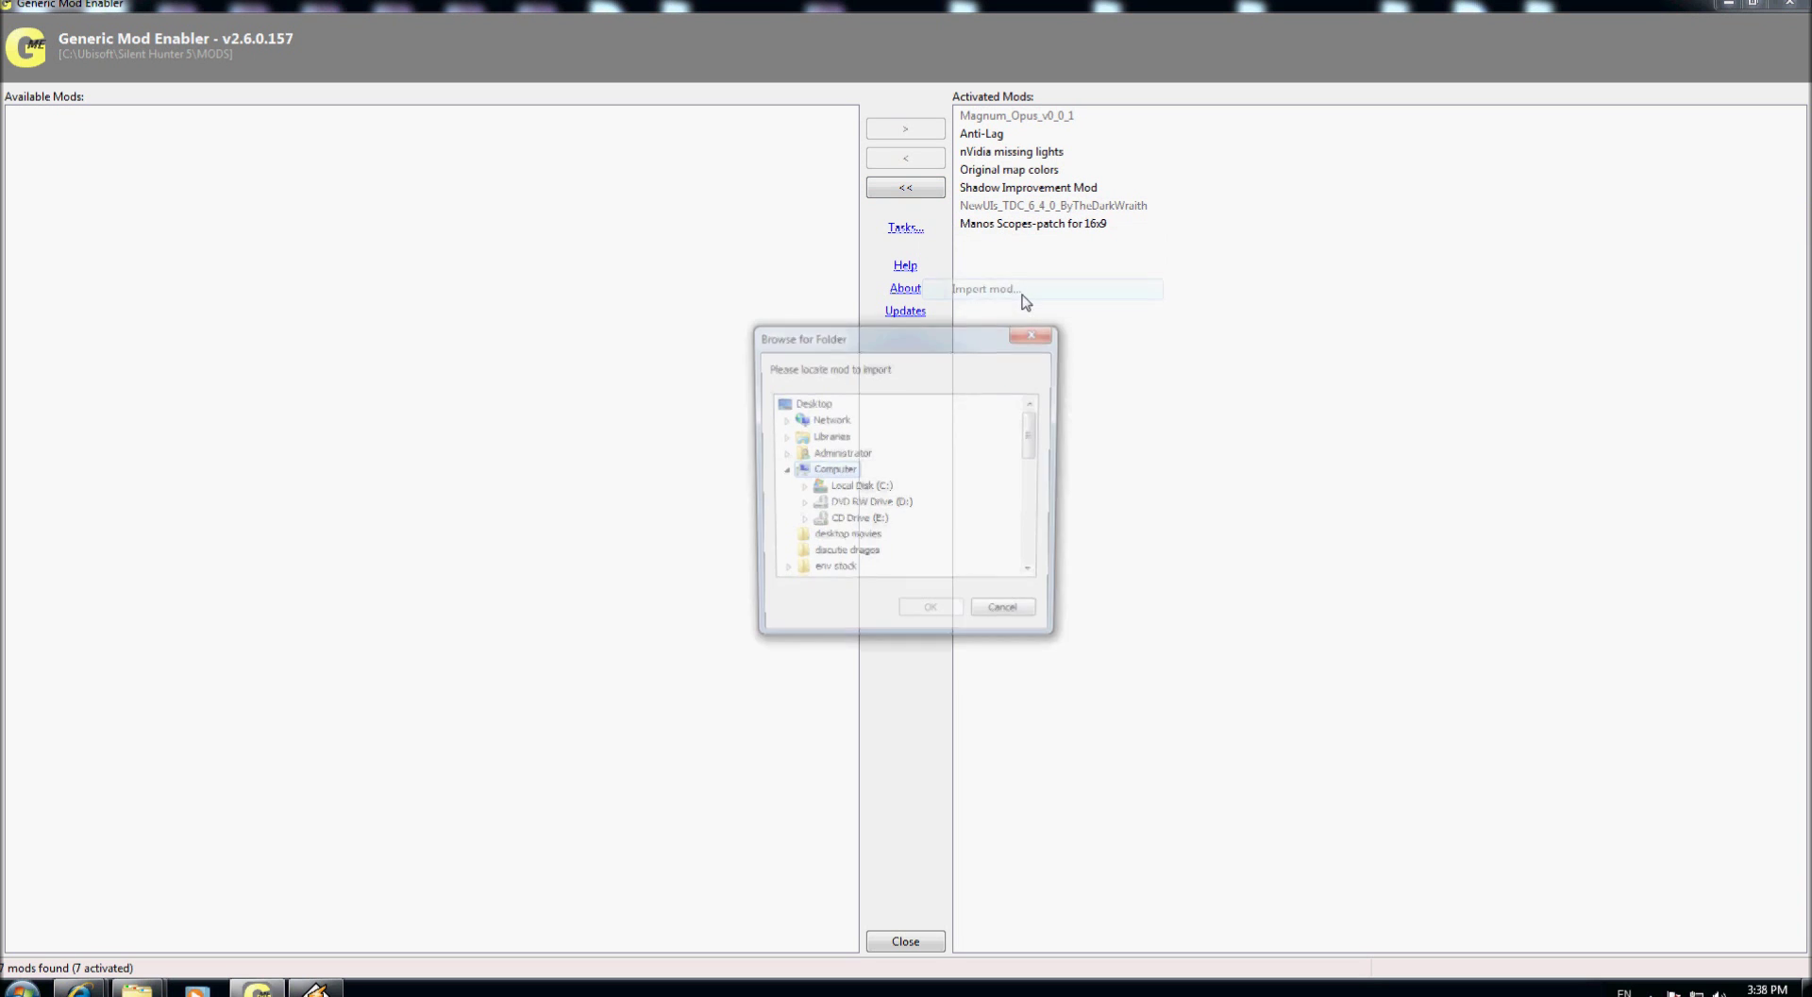
pyautogui.click(847, 455)
pyautogui.press('t')
pyautogui.press('t')
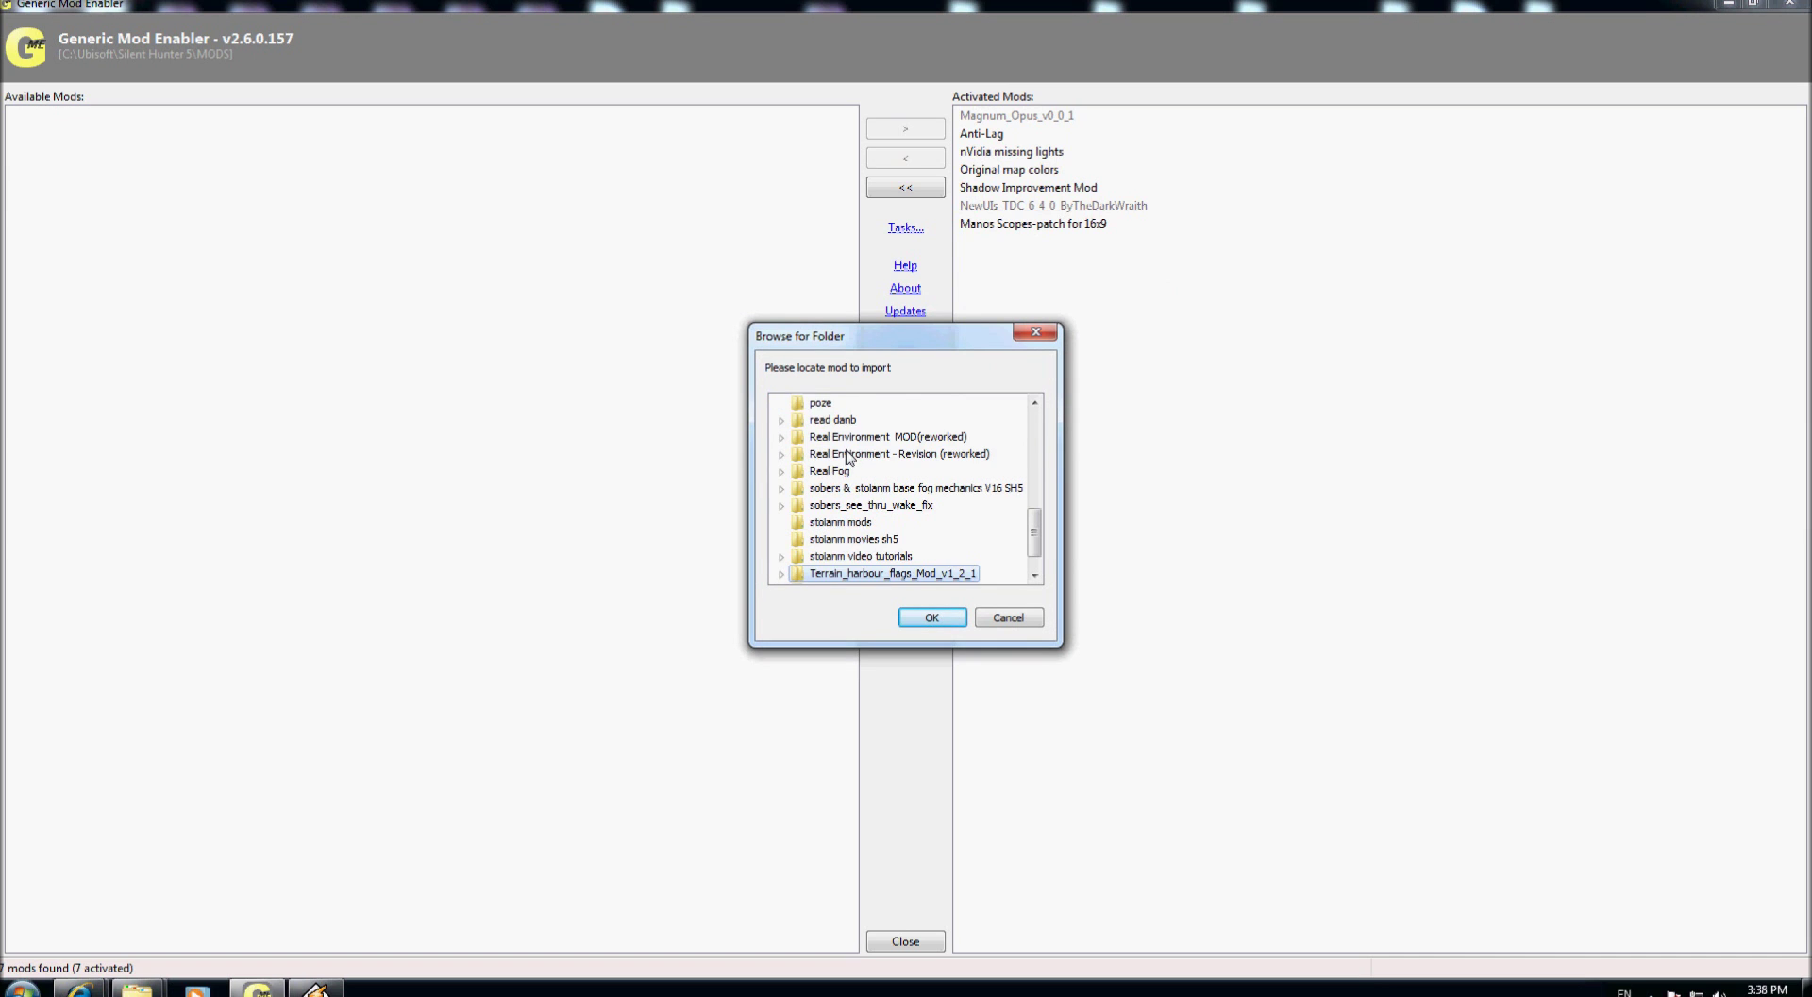
pyautogui.click(781, 574)
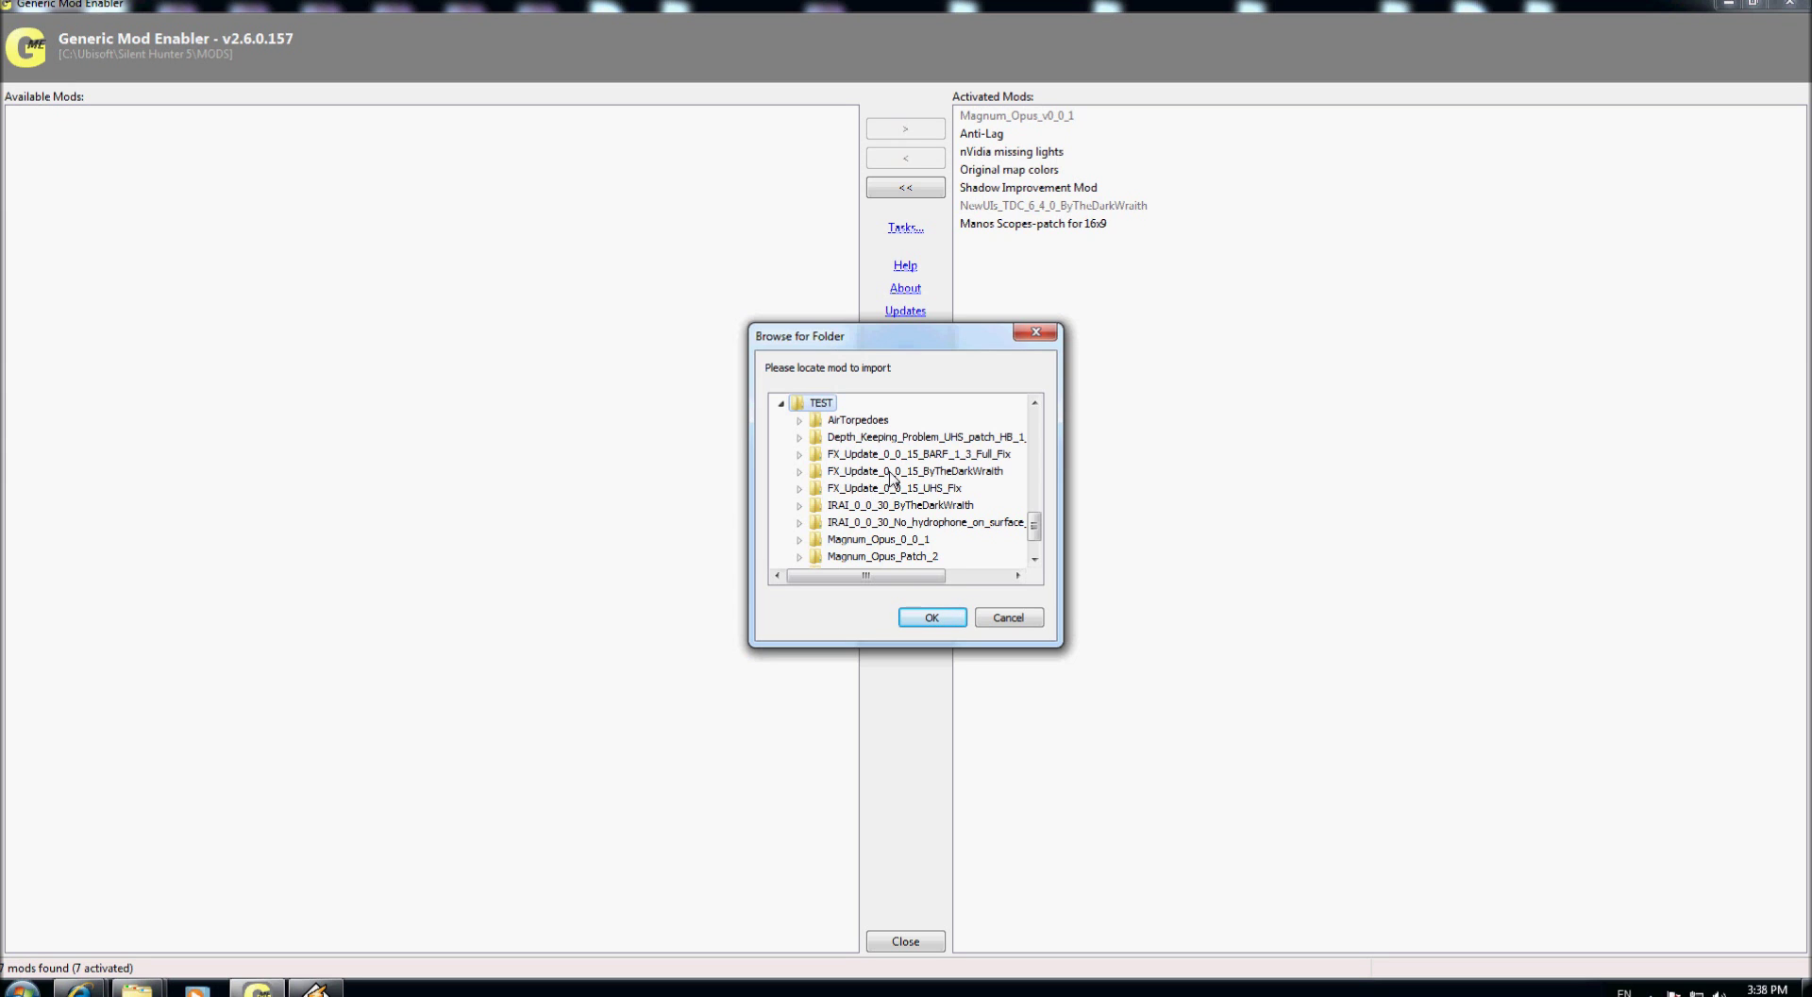
pyautogui.click(799, 471)
pyautogui.click(840, 470)
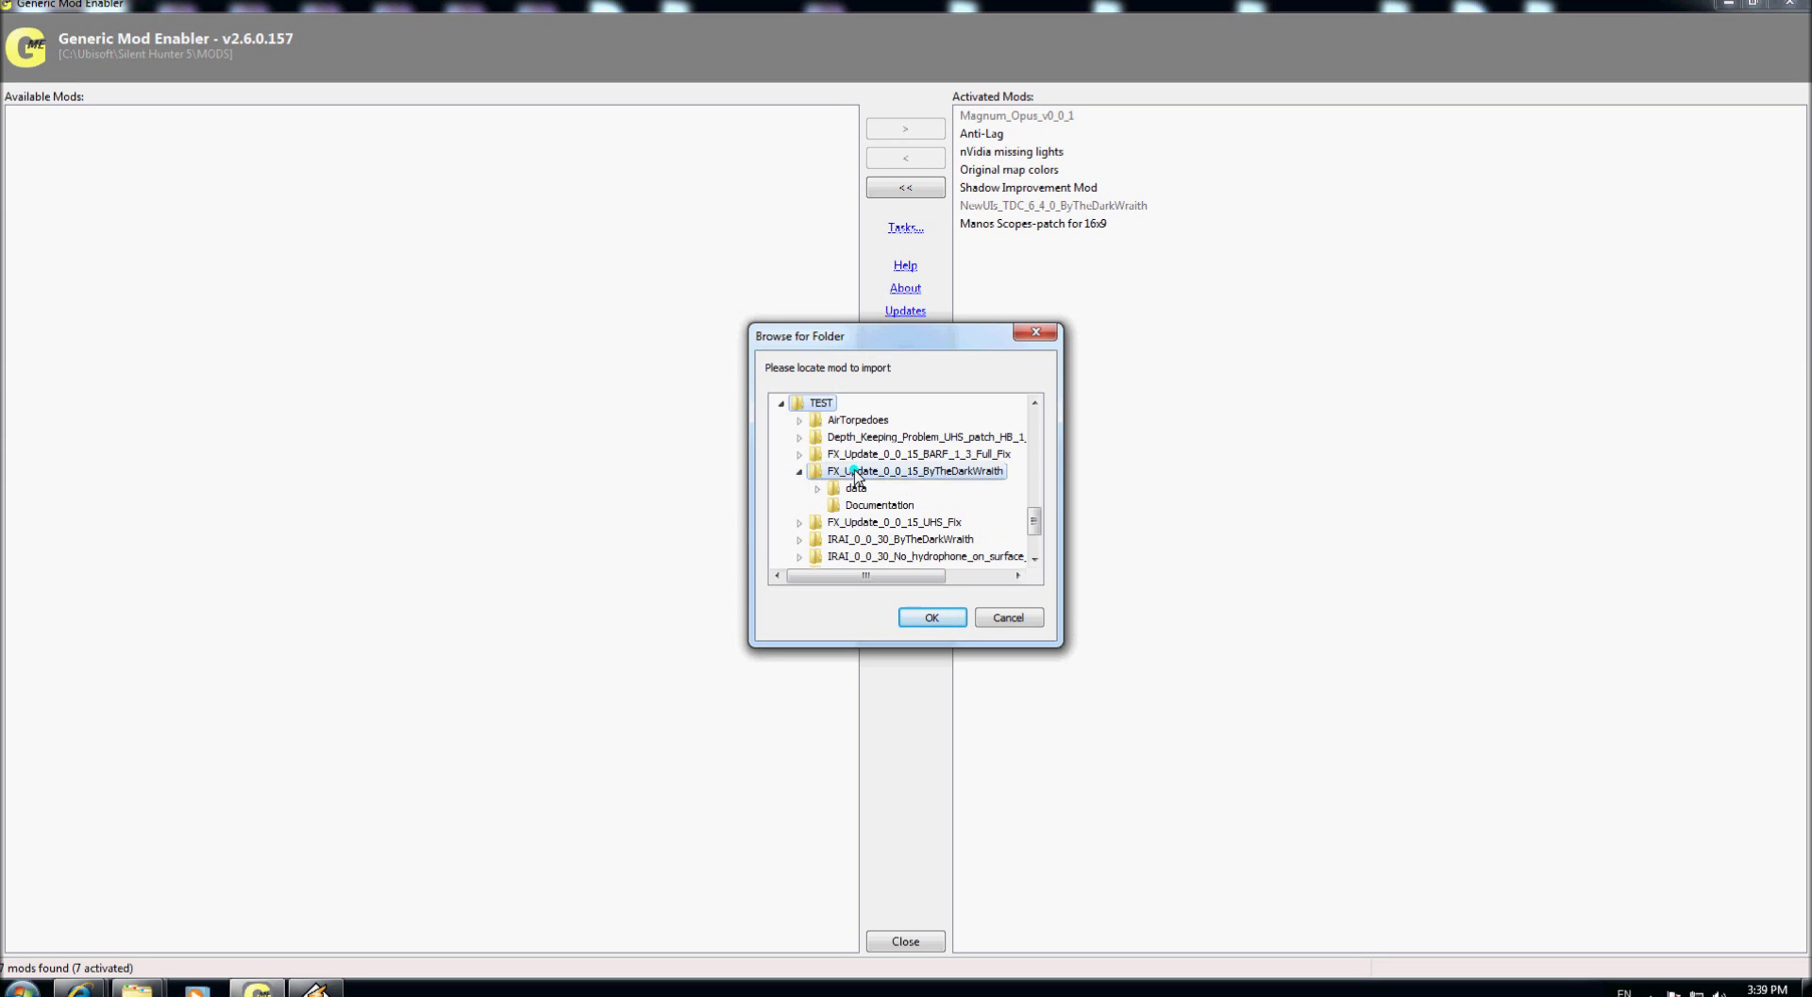
pyautogui.click(927, 615)
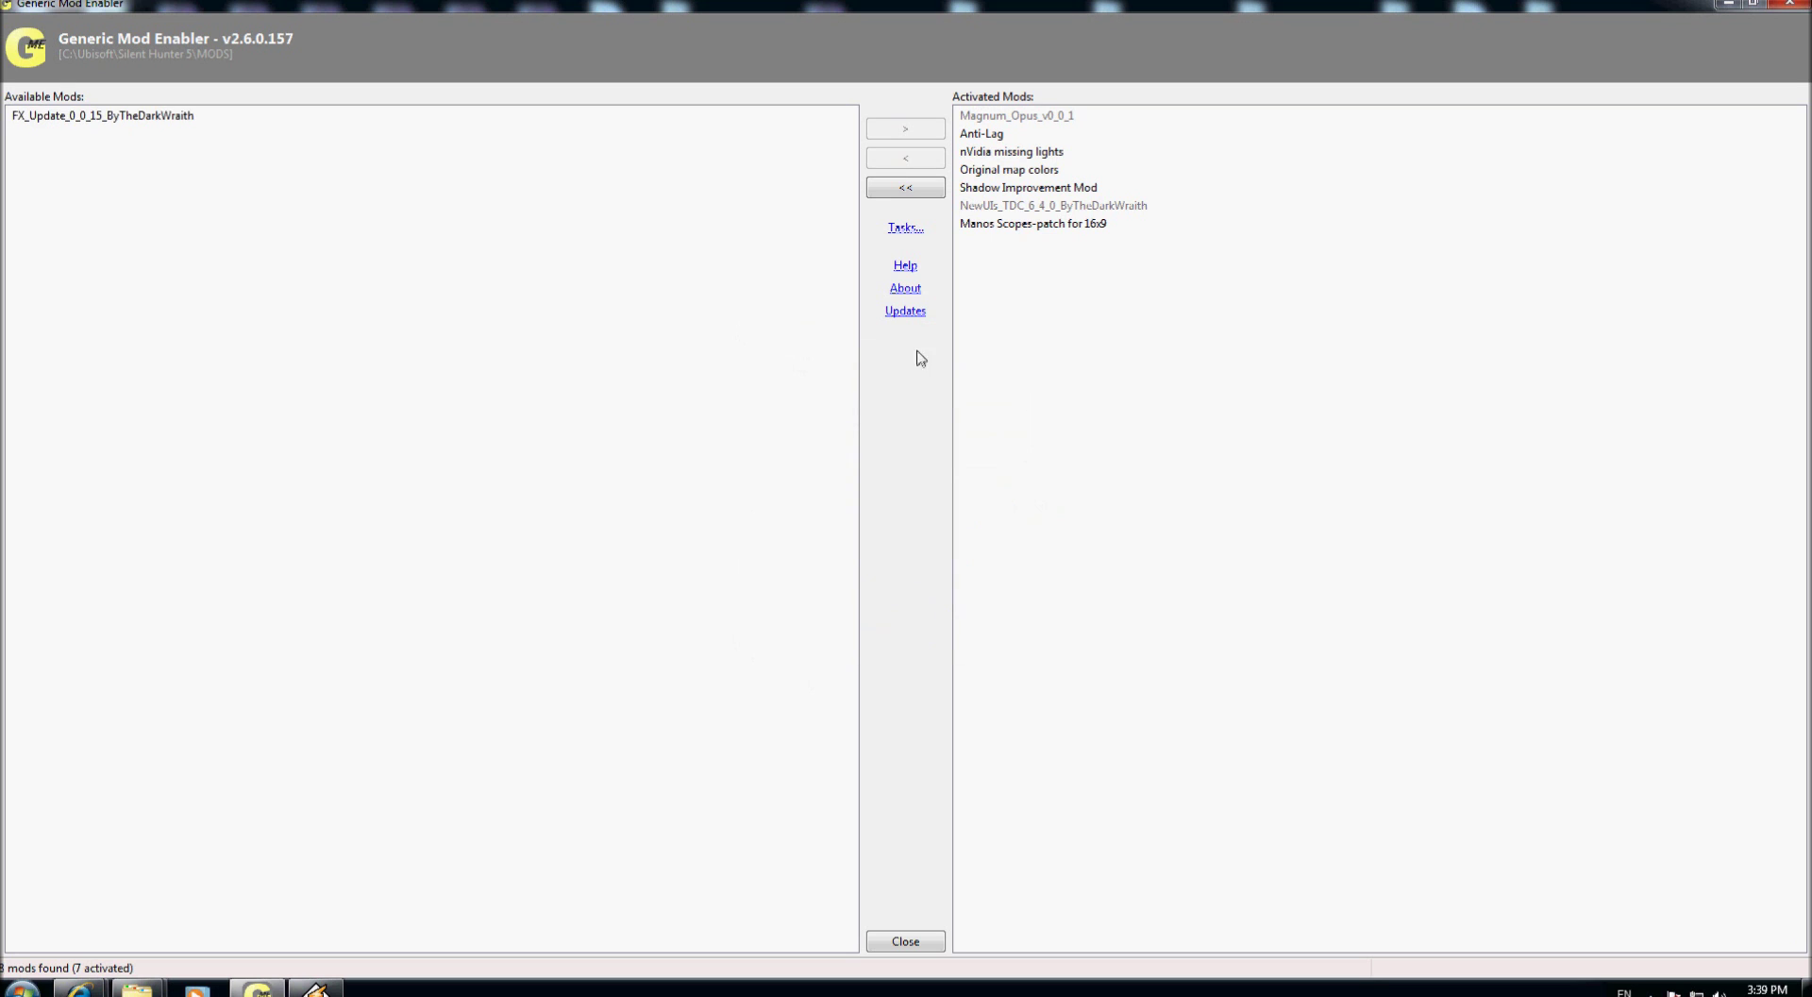
# Activate FX_Update_0_0_15_ByTheDarkWraith past the conflict warning, then begin another mod import.
pyautogui.click(72, 121)
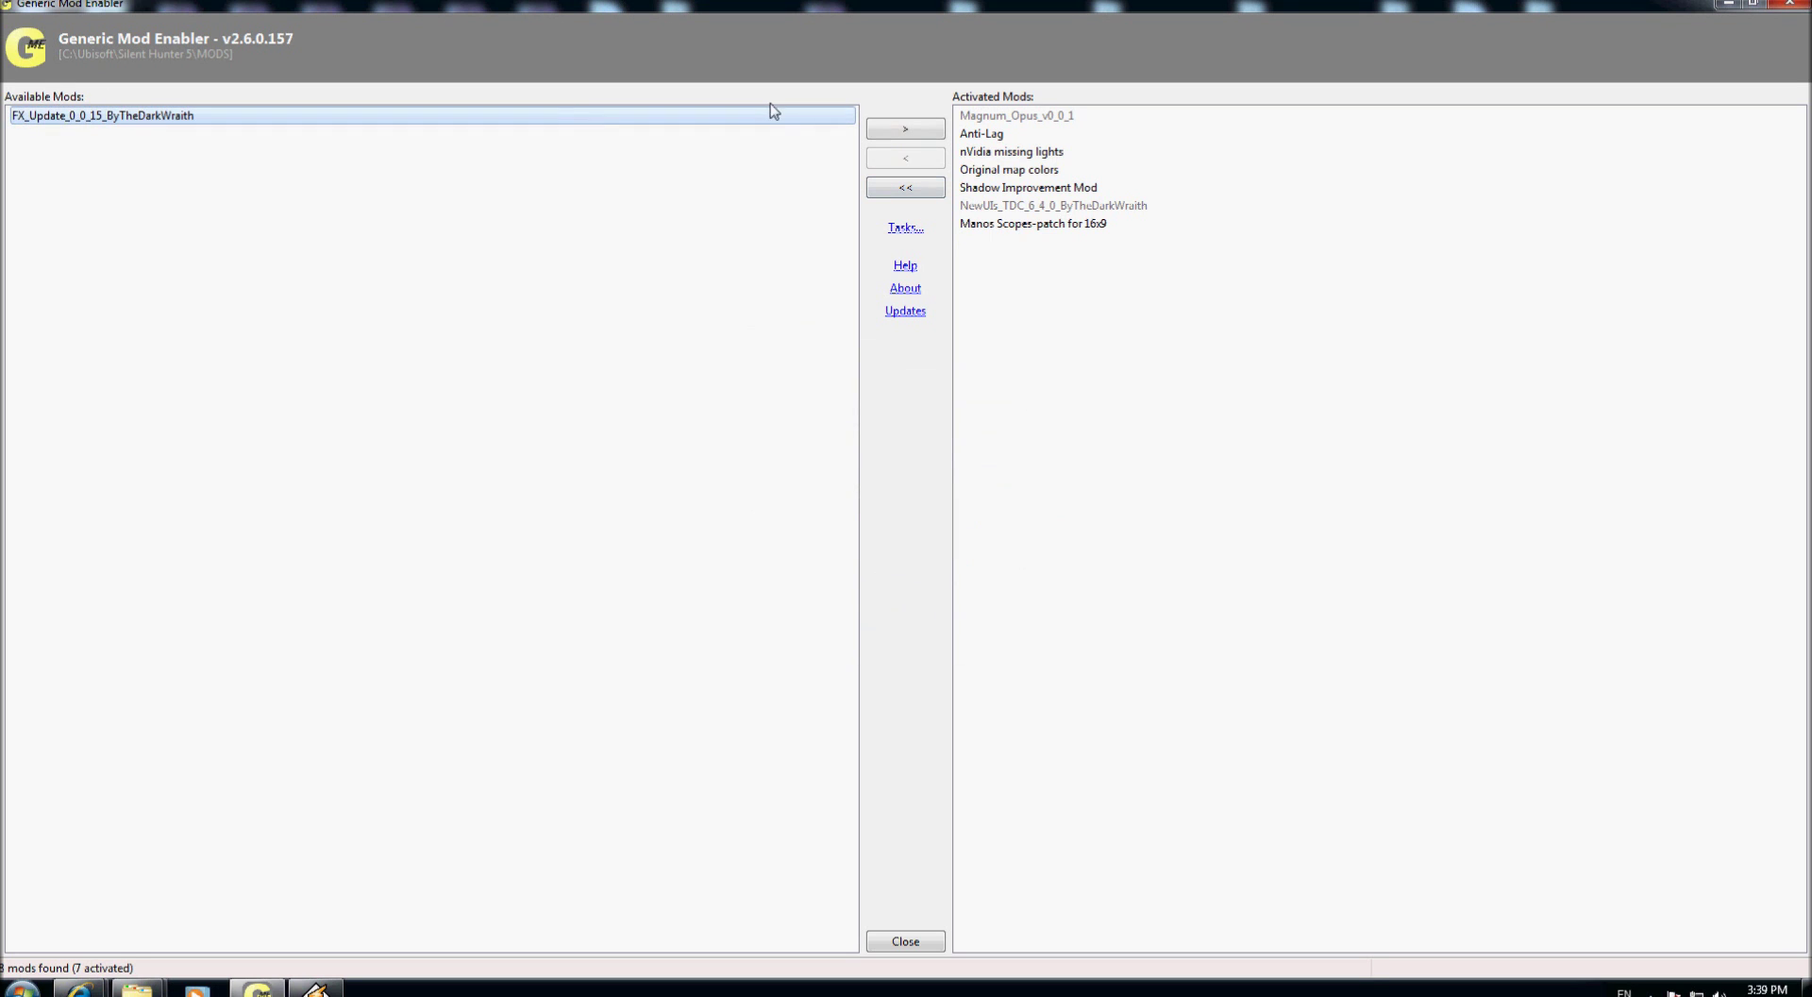
pyautogui.click(901, 132)
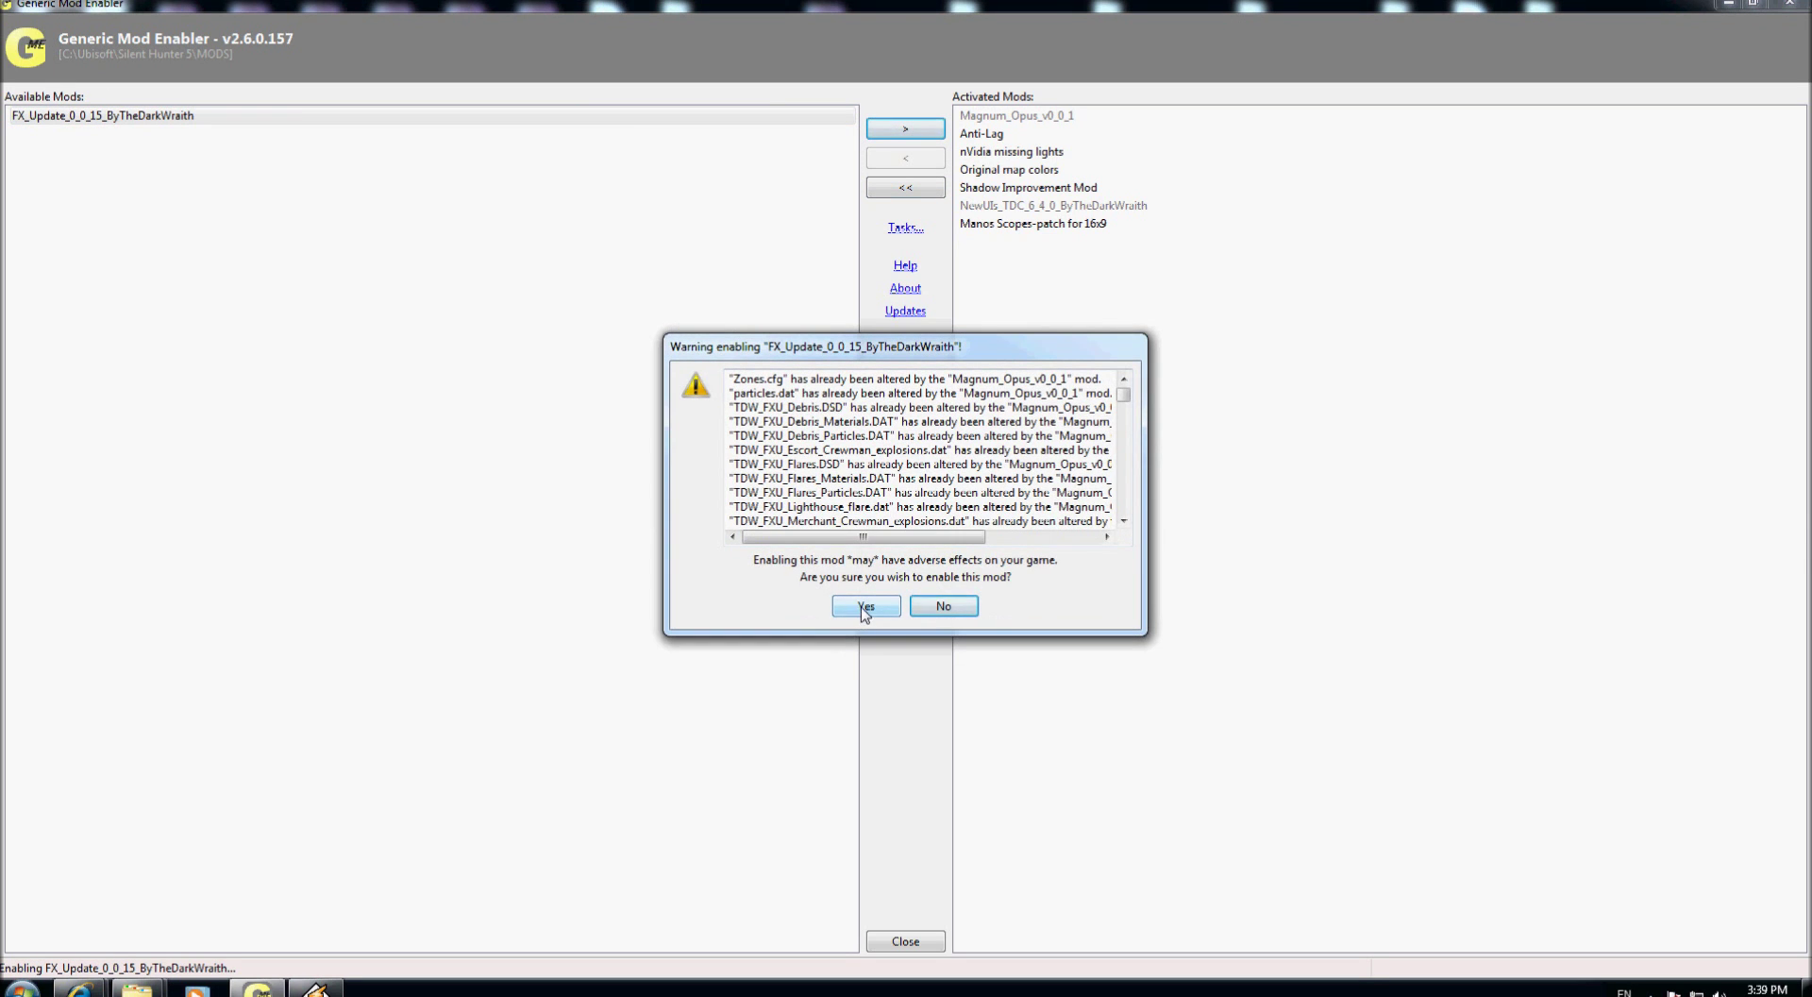
pyautogui.click(865, 606)
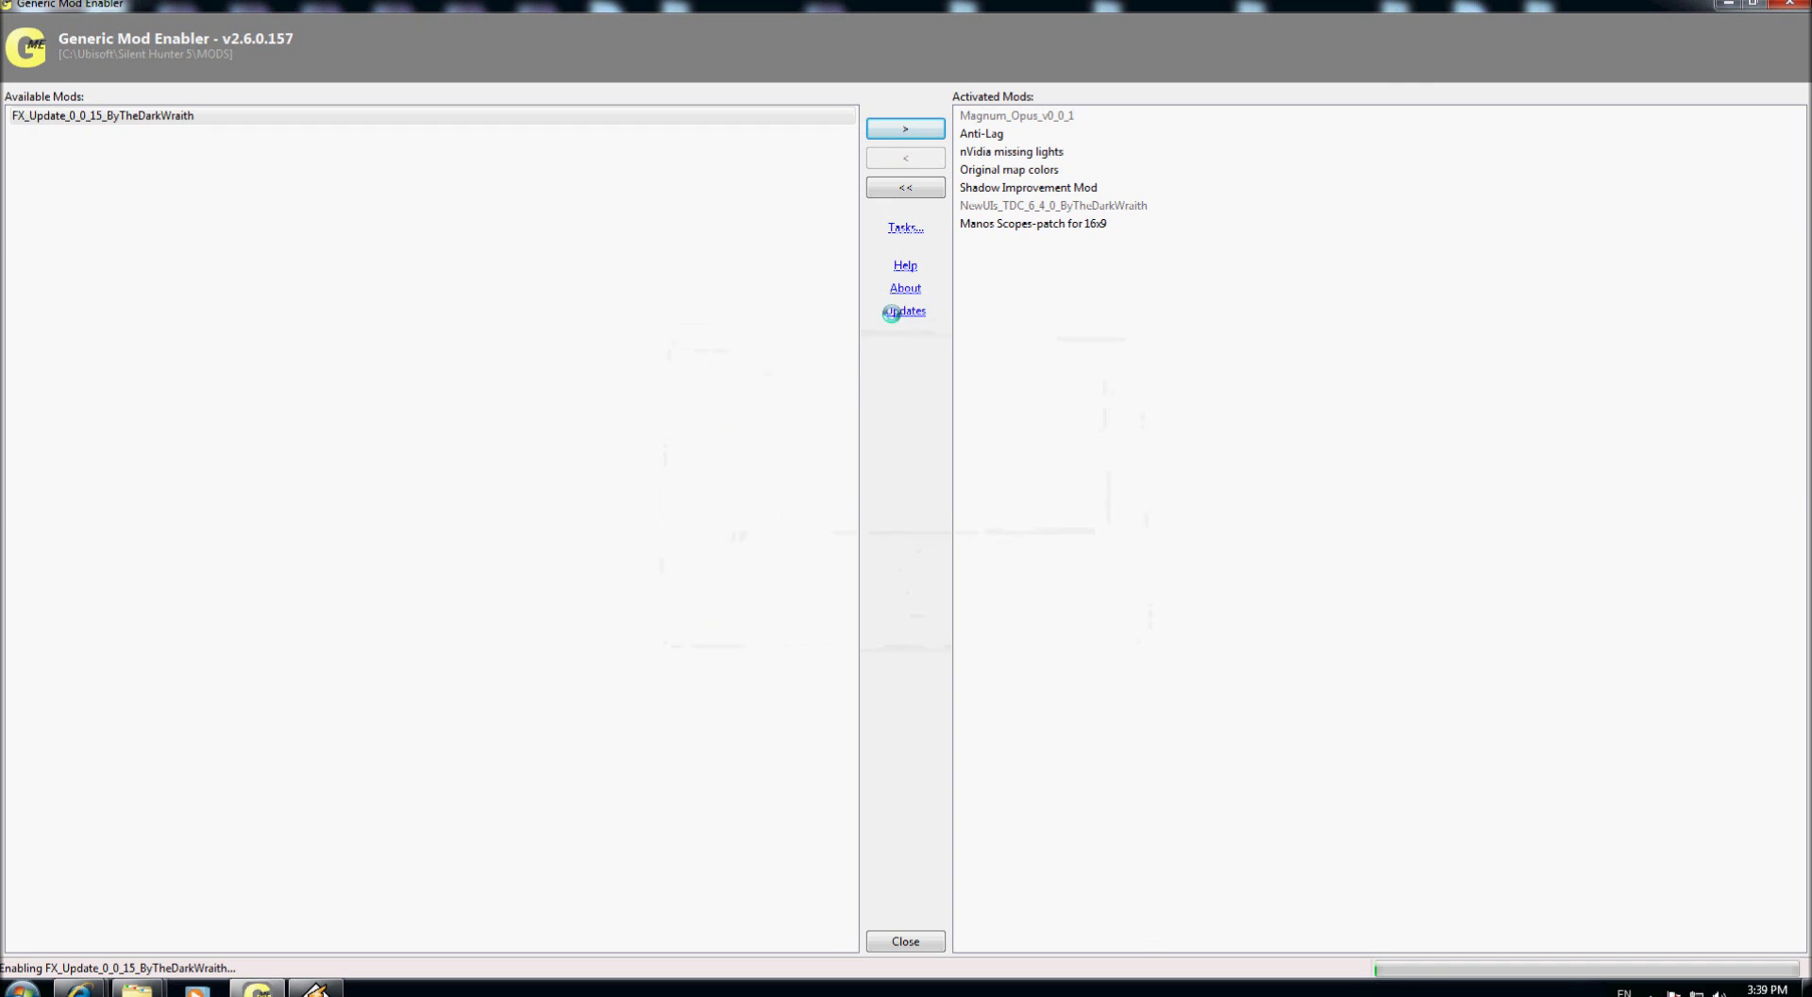
pyautogui.click(913, 229)
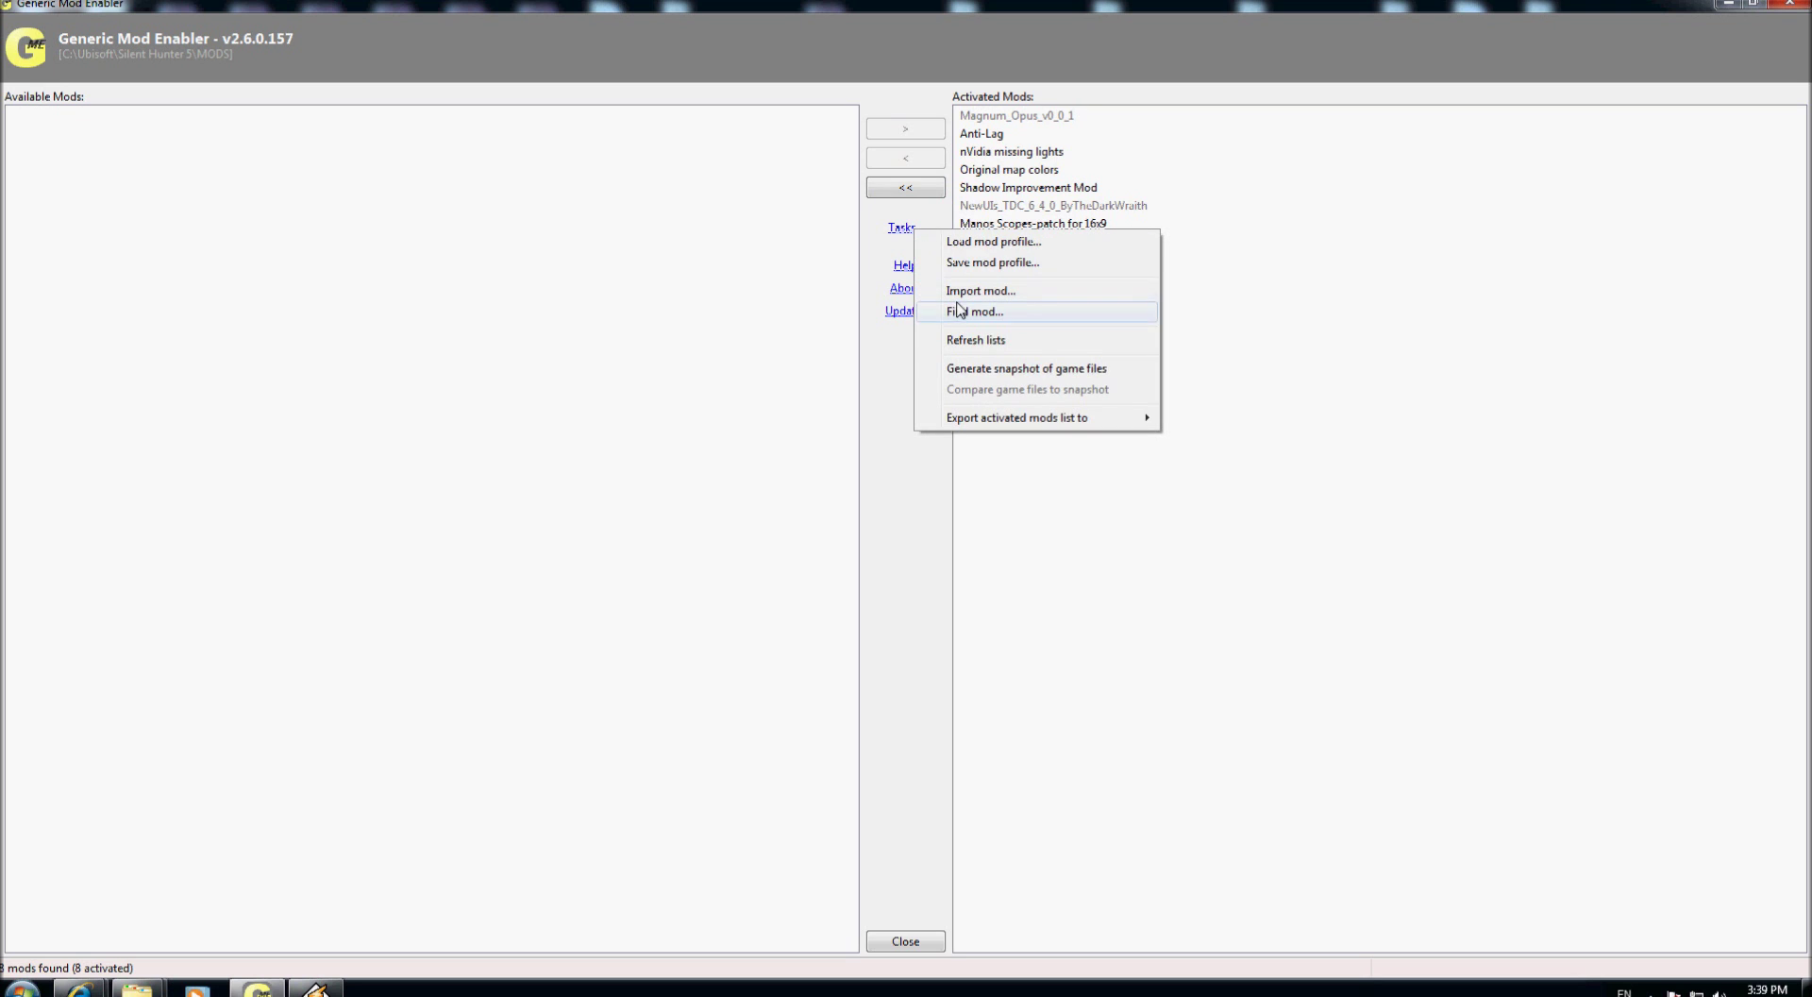
pyautogui.click(960, 290)
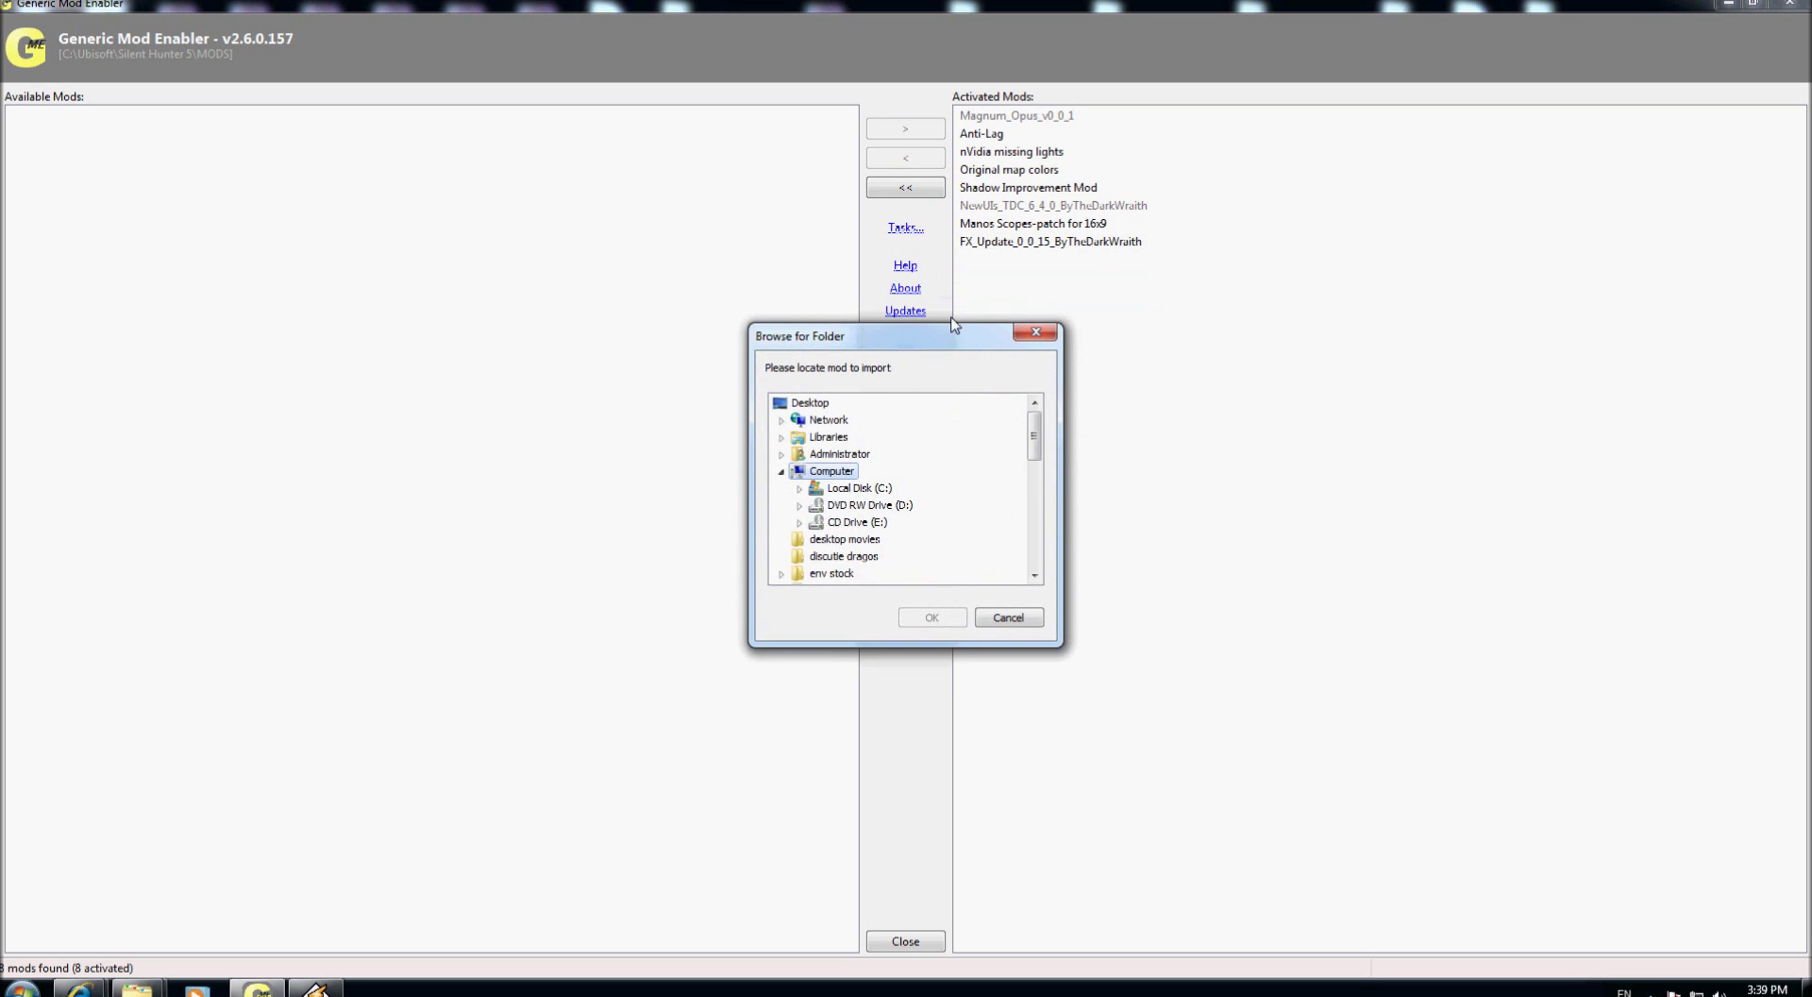
pyautogui.click(815, 522)
# Import FX_Update_0_0_15_UHS_Fix from TEST and activate it, accepting the conflict warning.
pyautogui.press('t')
pyautogui.press('Down')
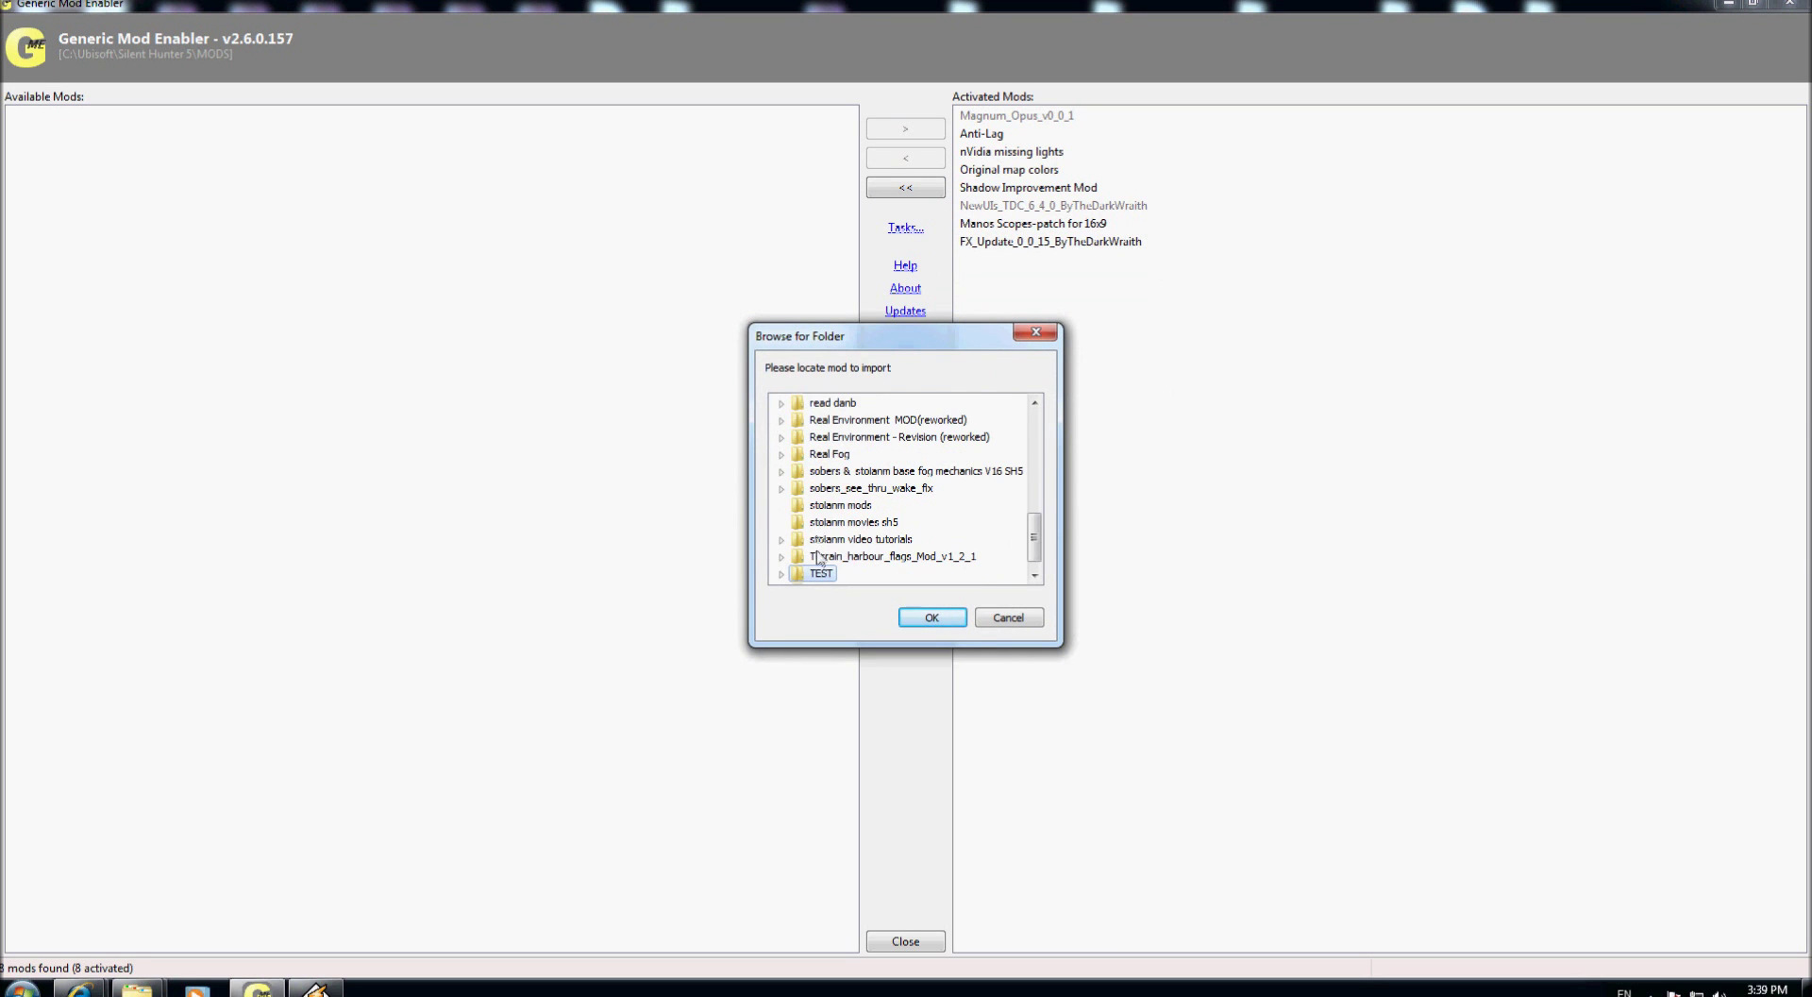
pyautogui.click(782, 573)
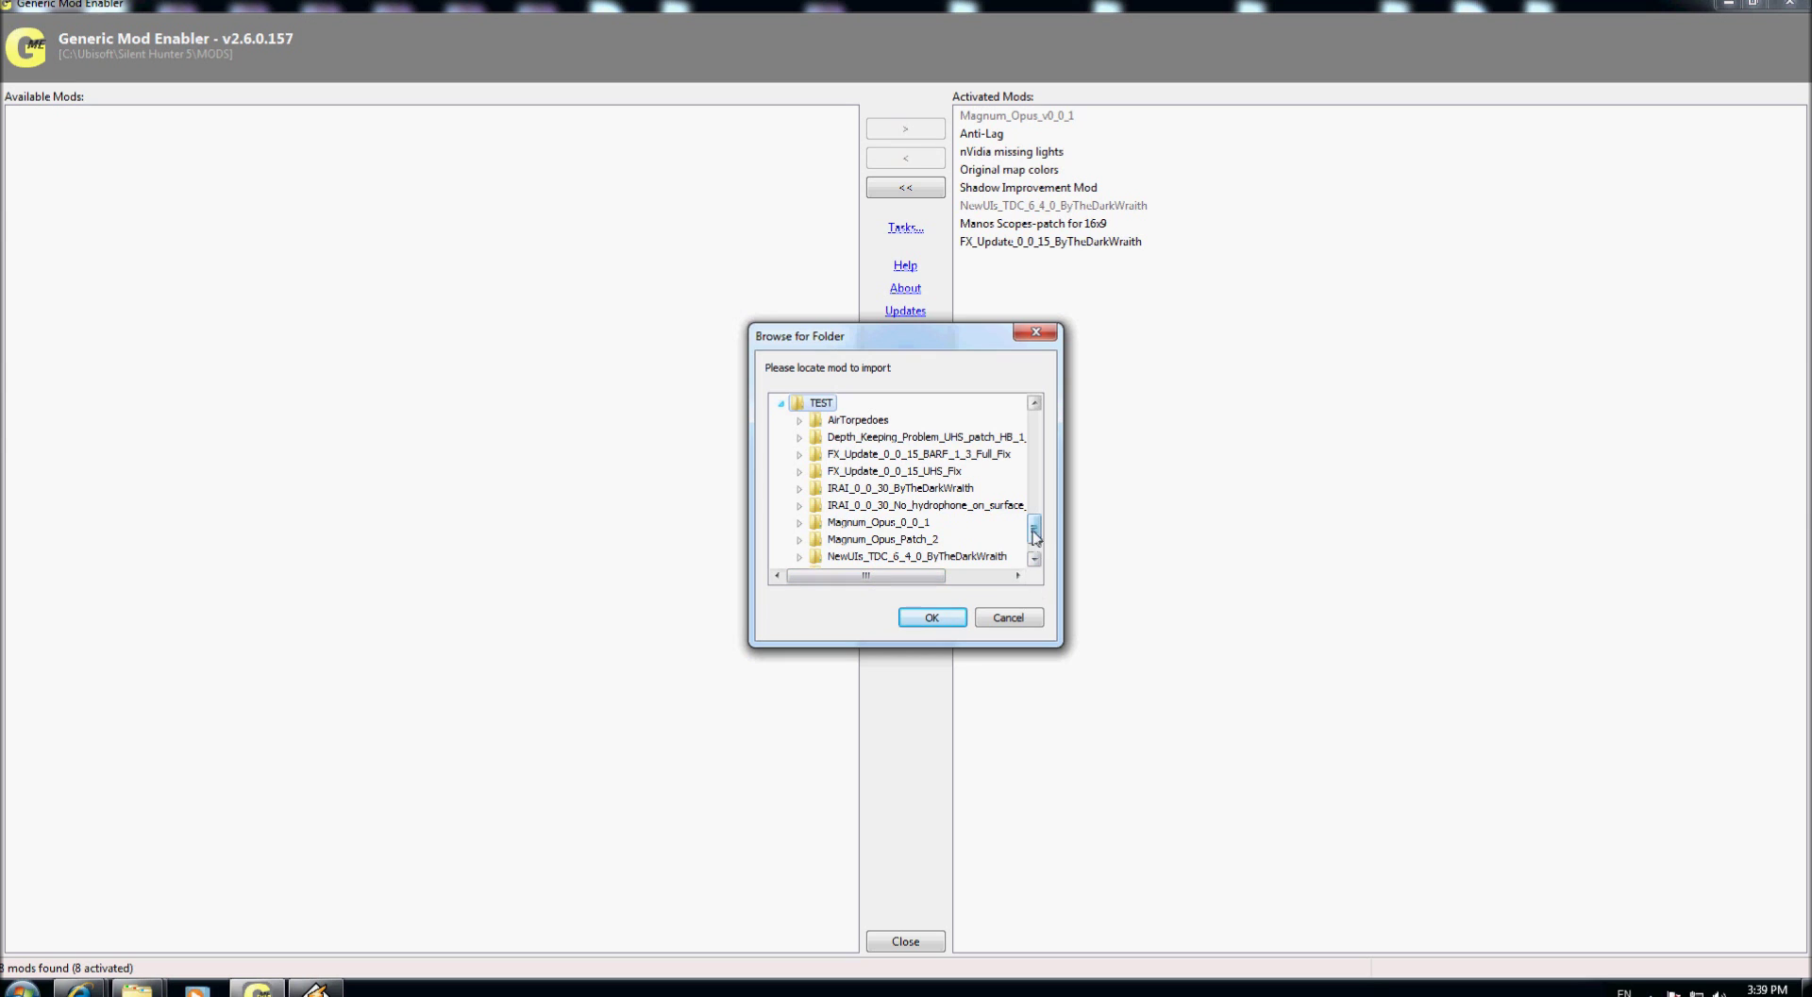
pyautogui.click(823, 472)
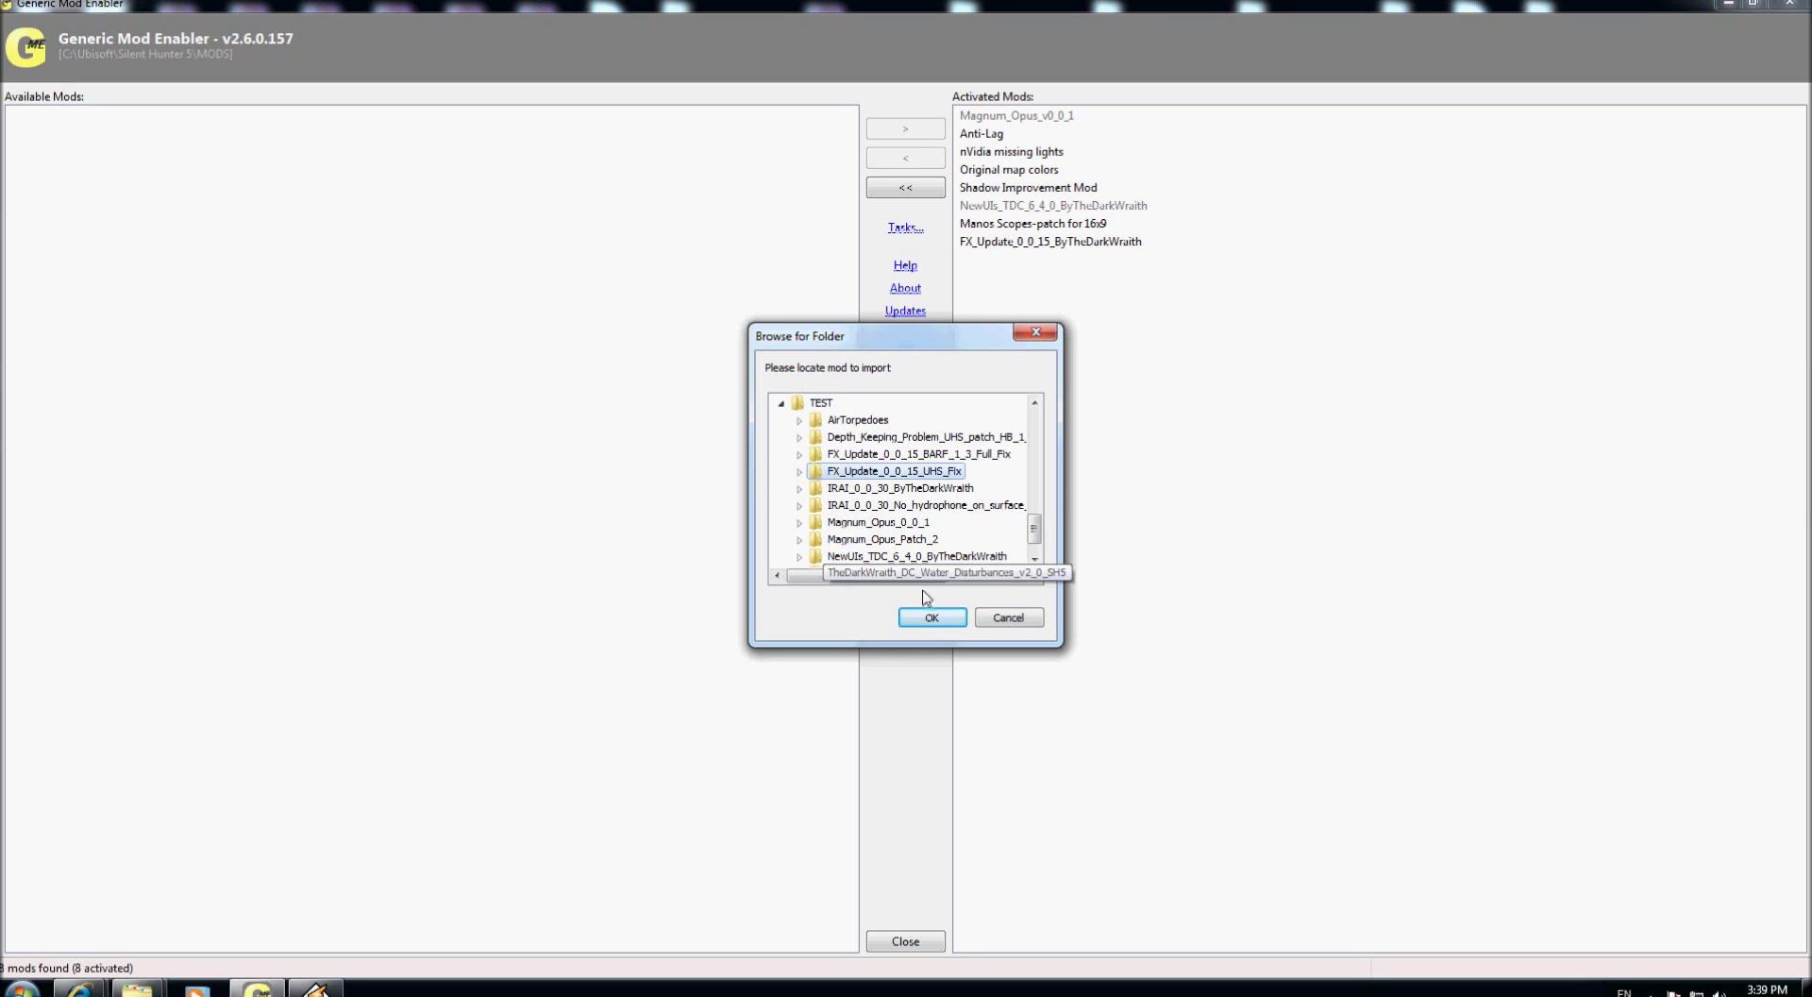
pyautogui.click(931, 619)
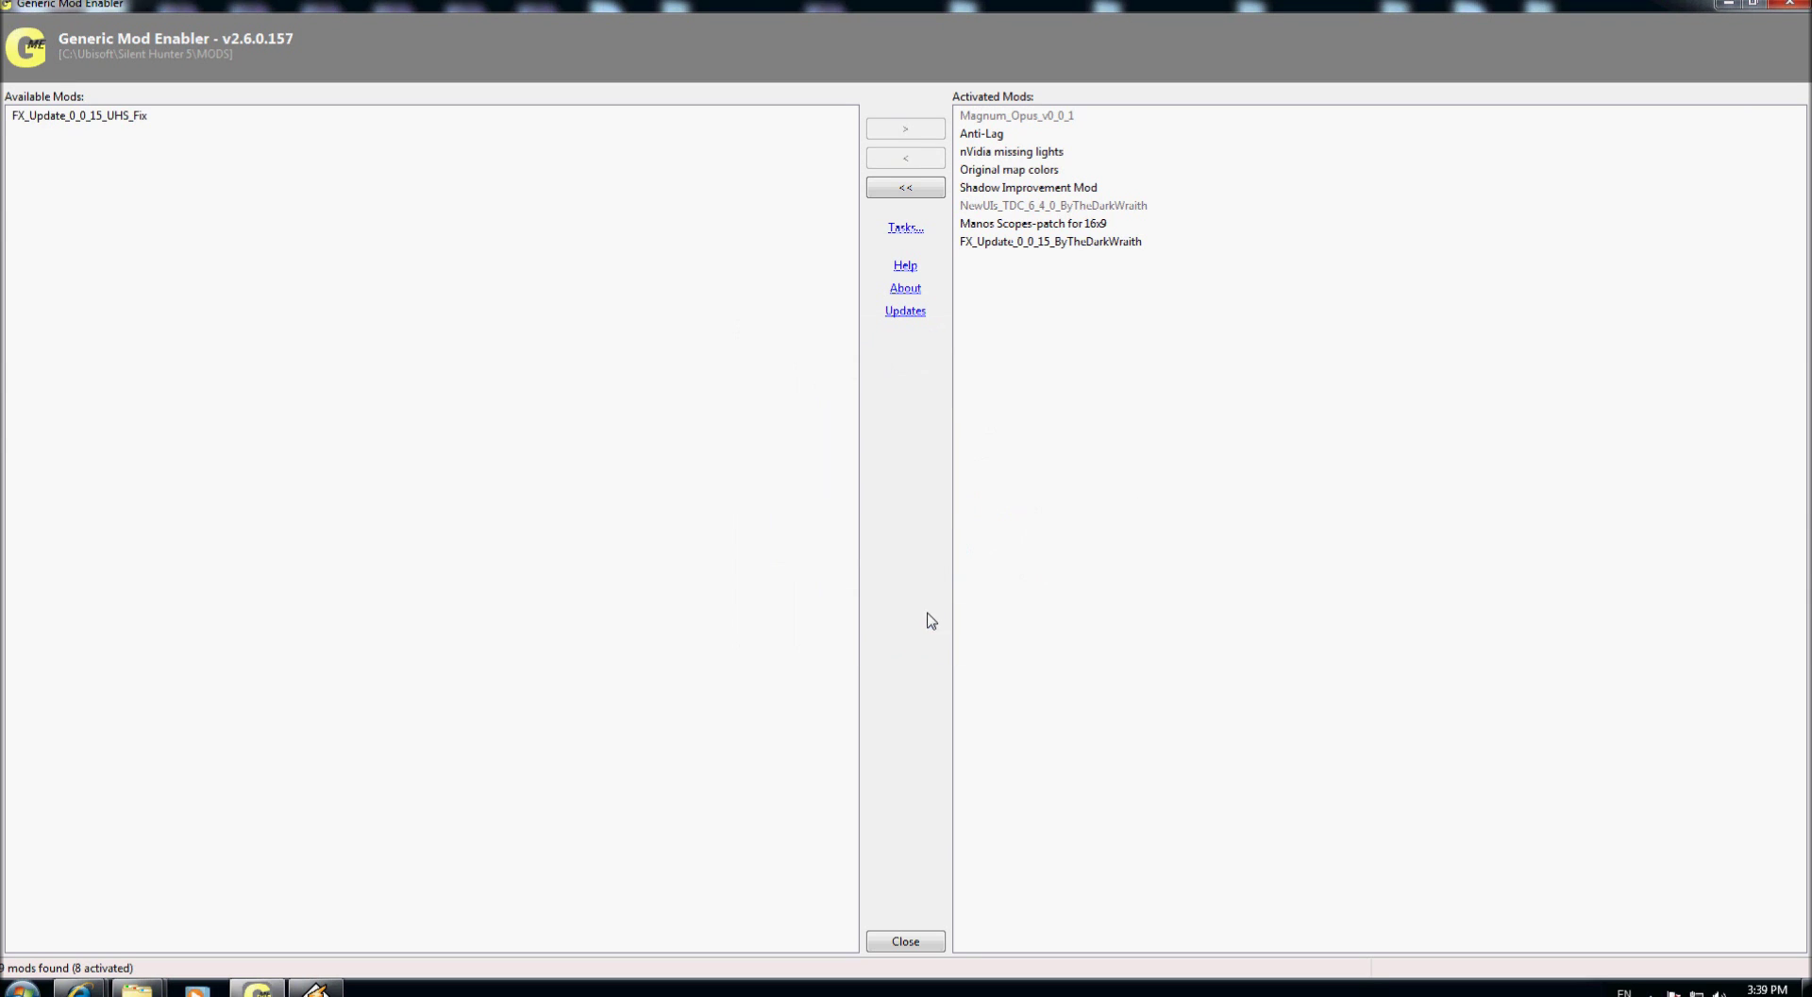
pyautogui.click(179, 117)
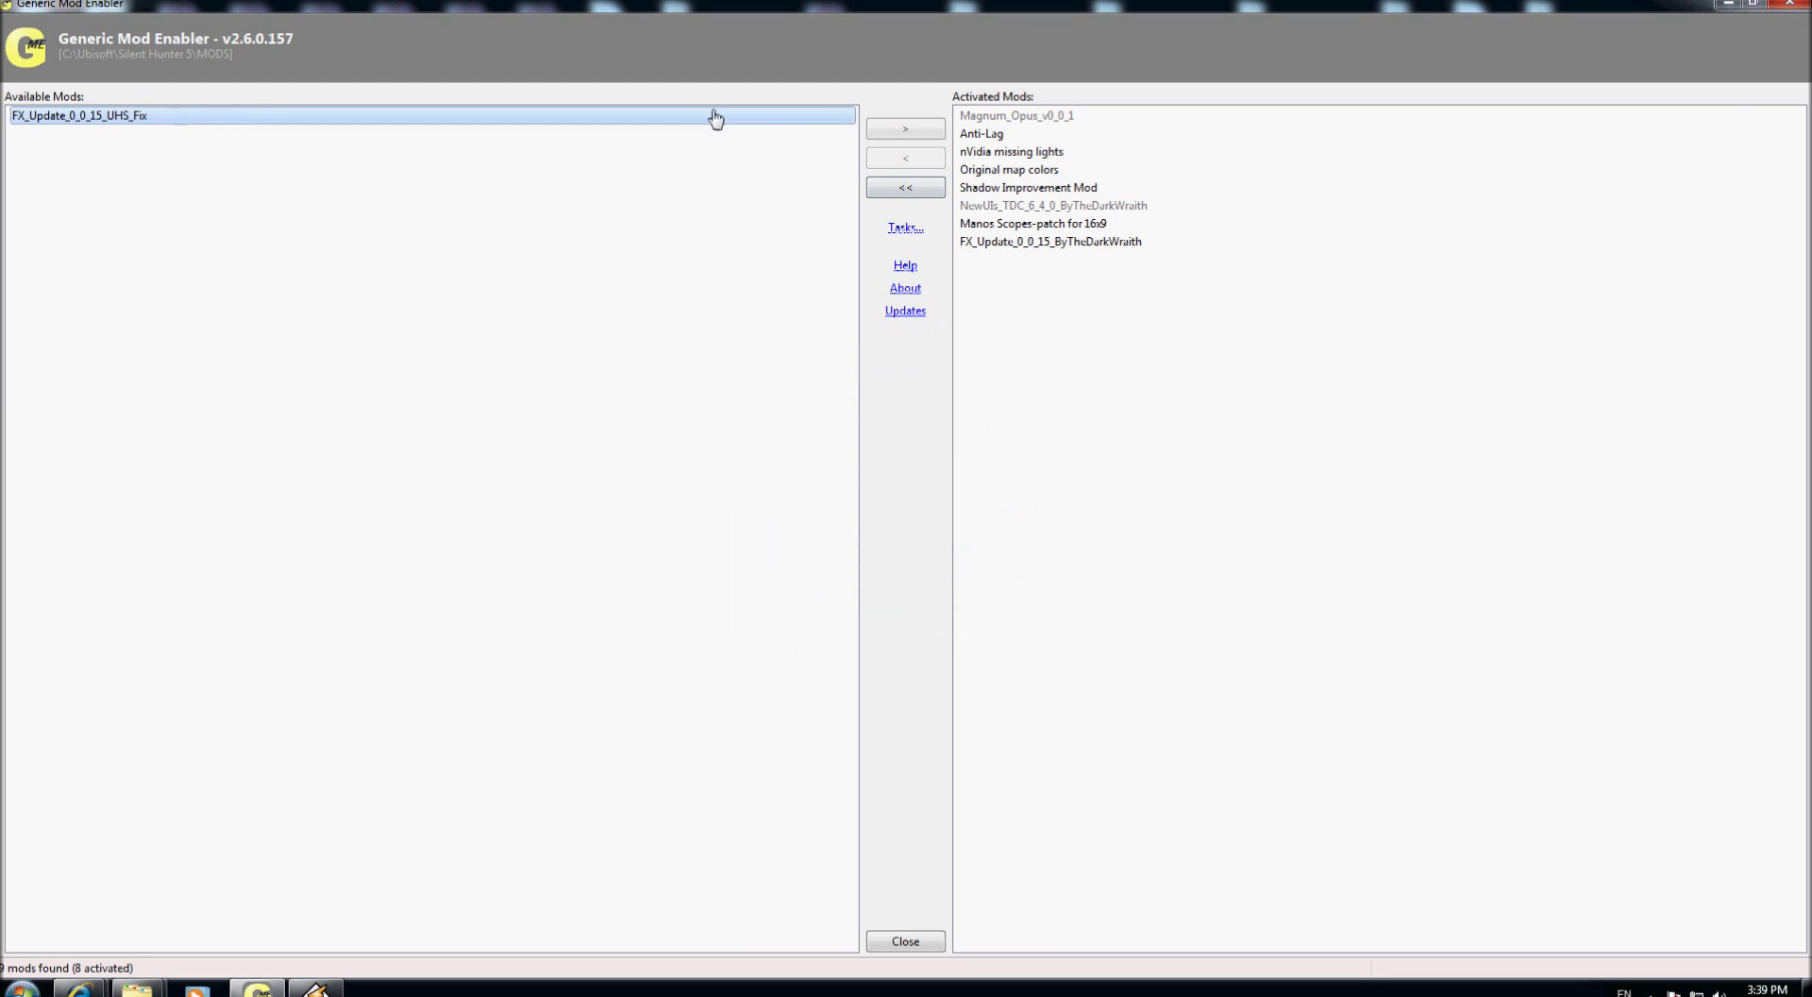
pyautogui.click(905, 129)
pyautogui.click(873, 608)
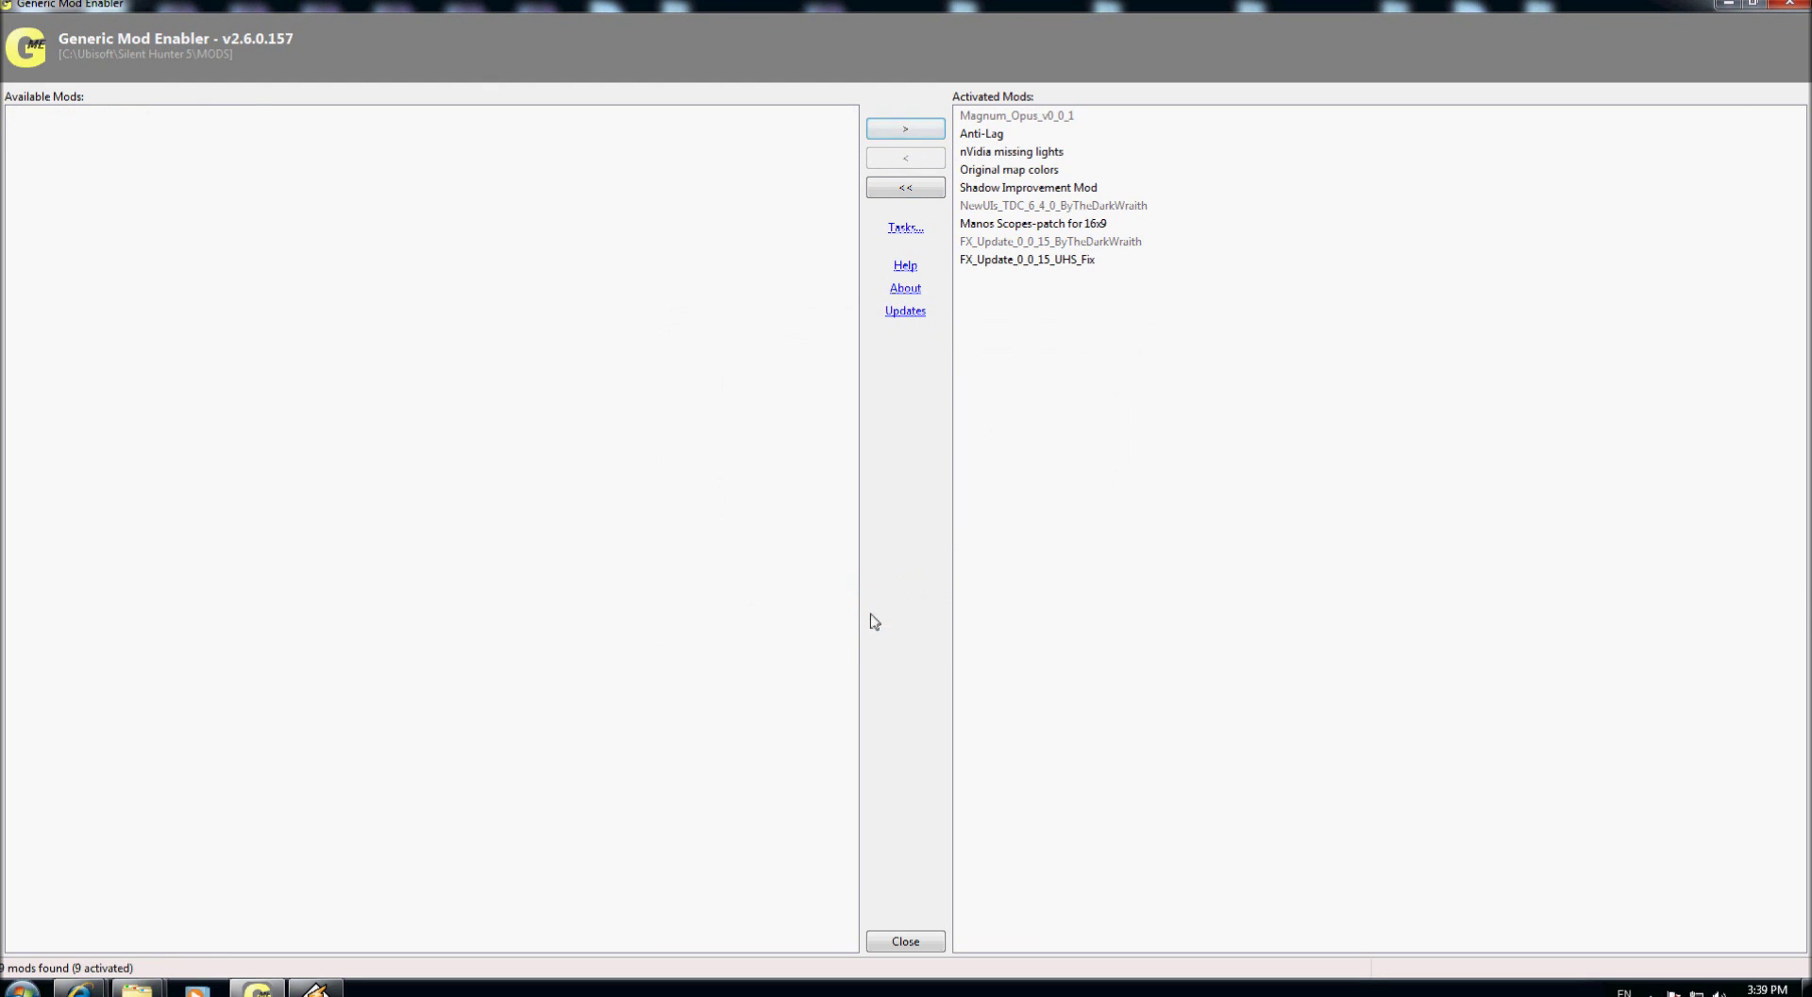
# Import and activate FX_Update_0_0_15_BARF_1_3_Full_Fix from TEST, then show the desktop.
pyautogui.click(902, 230)
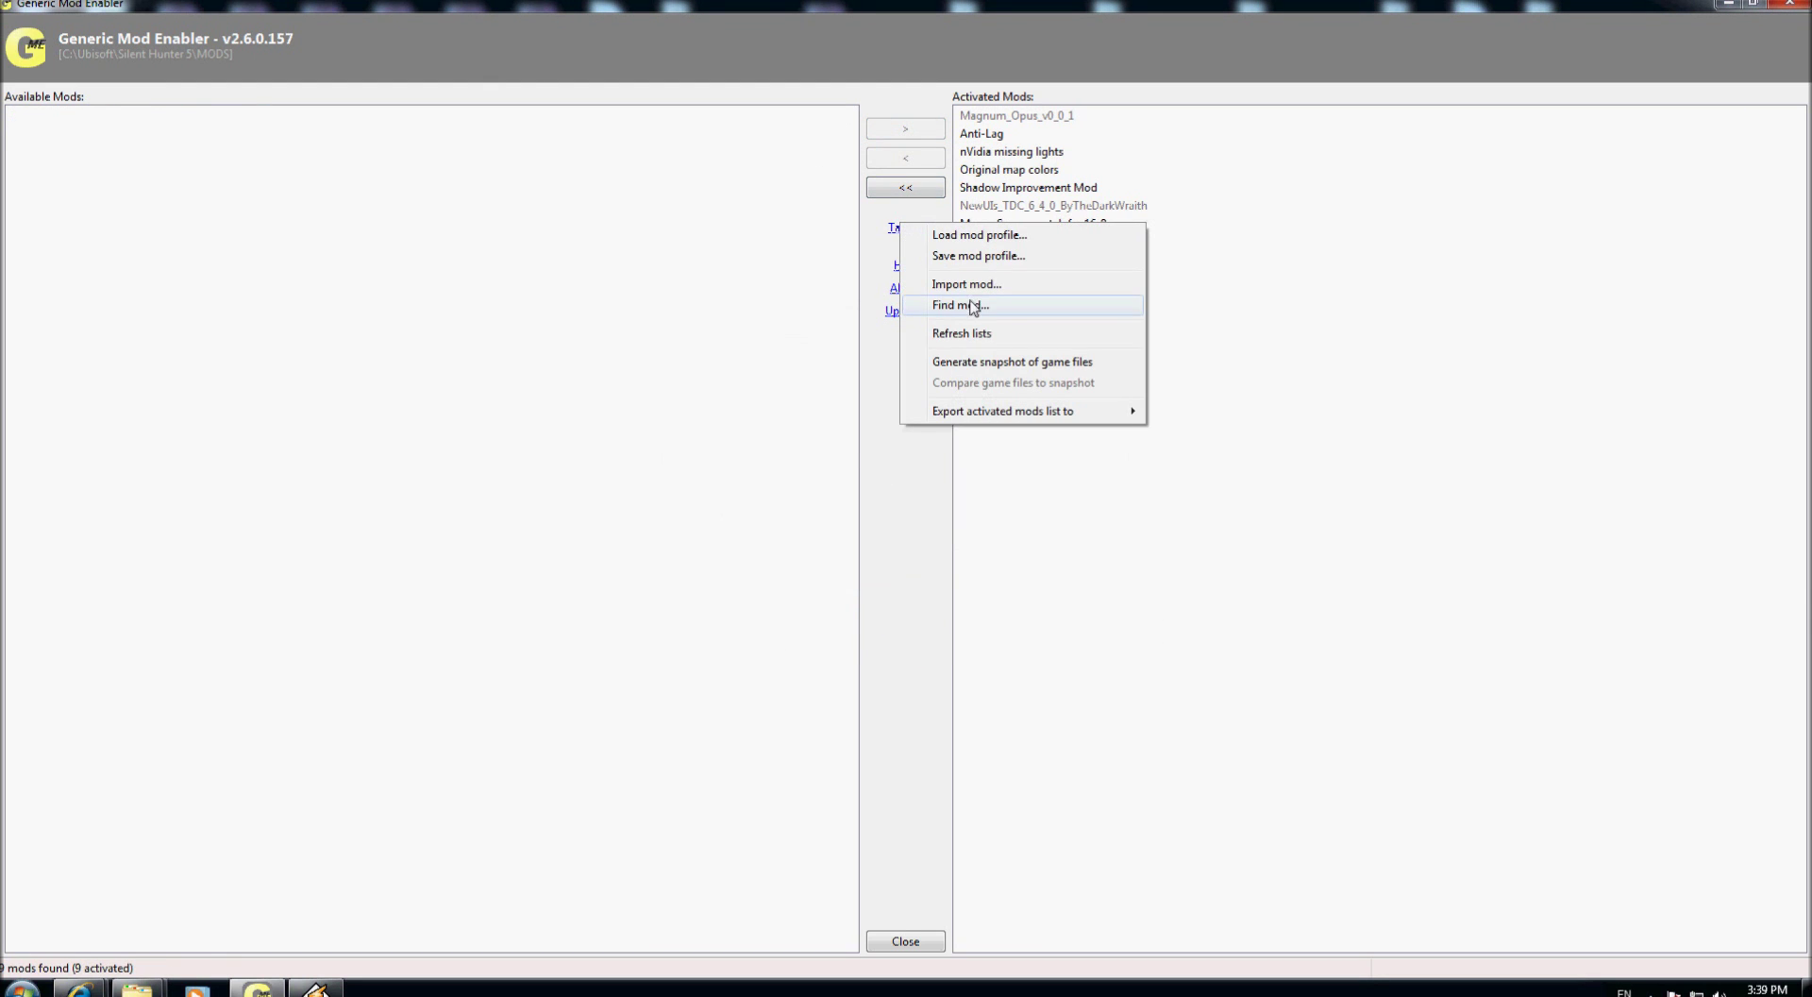
pyautogui.click(970, 281)
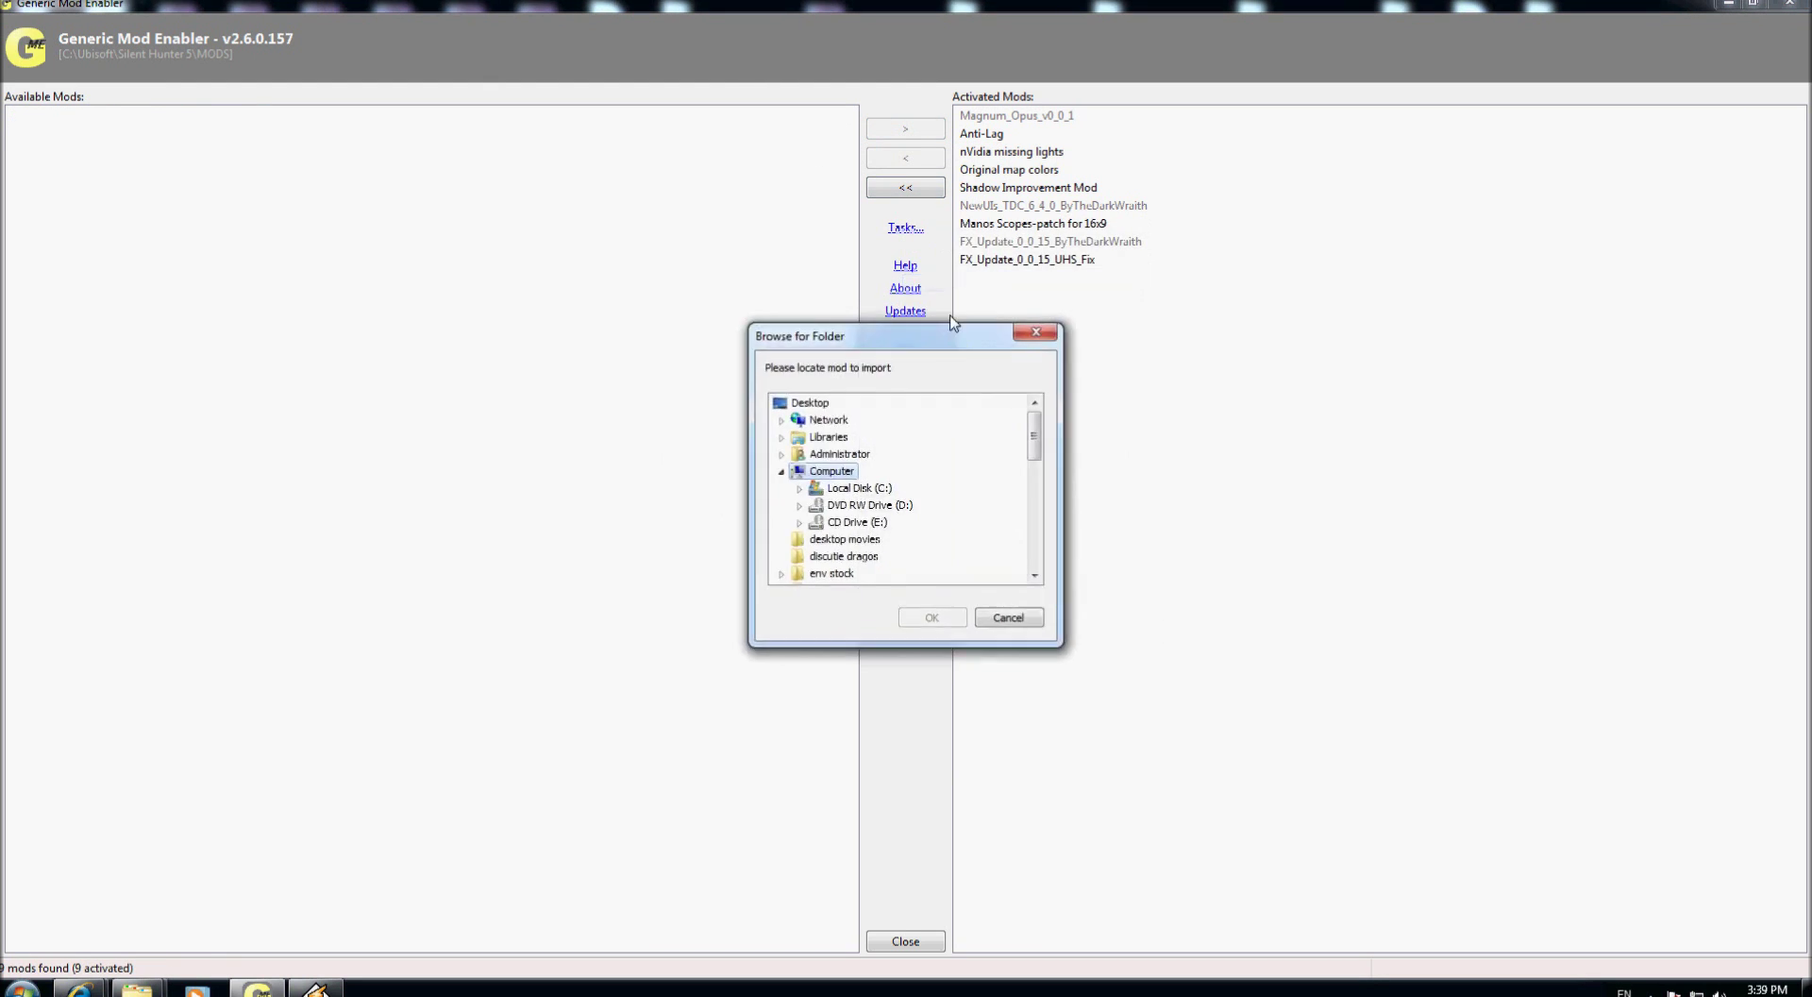
pyautogui.click(830, 470)
pyautogui.write('test')
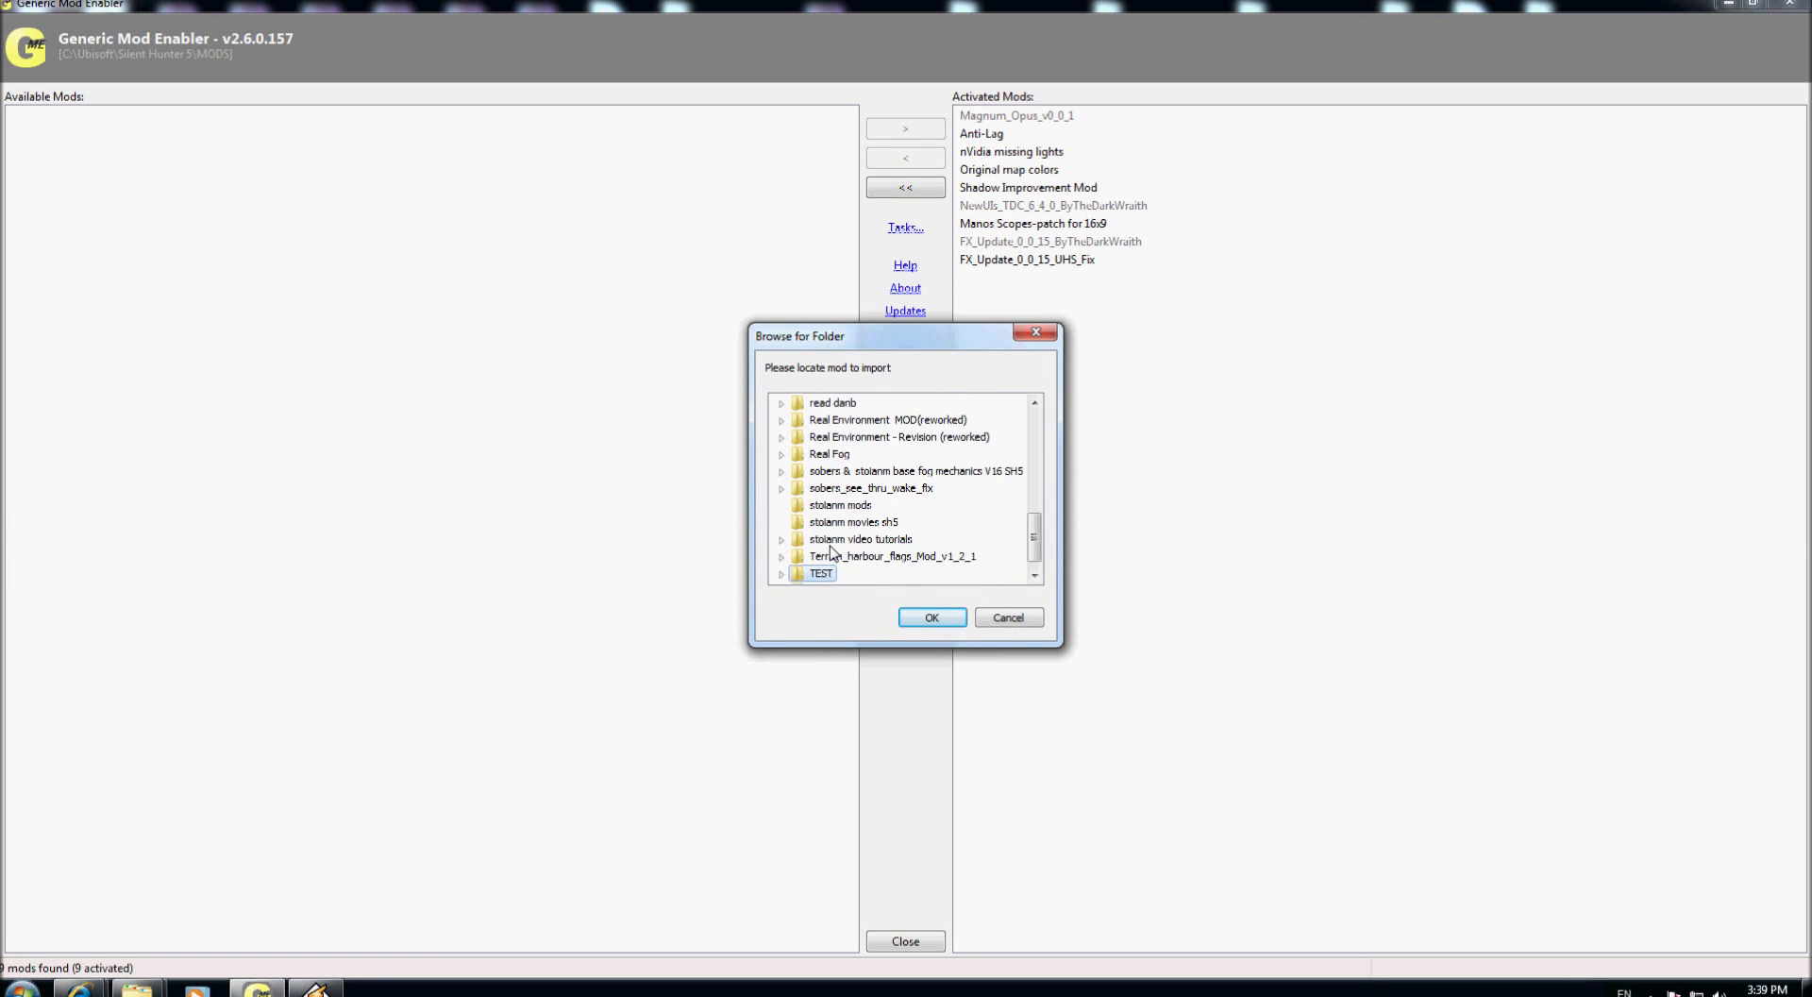
pyautogui.click(781, 573)
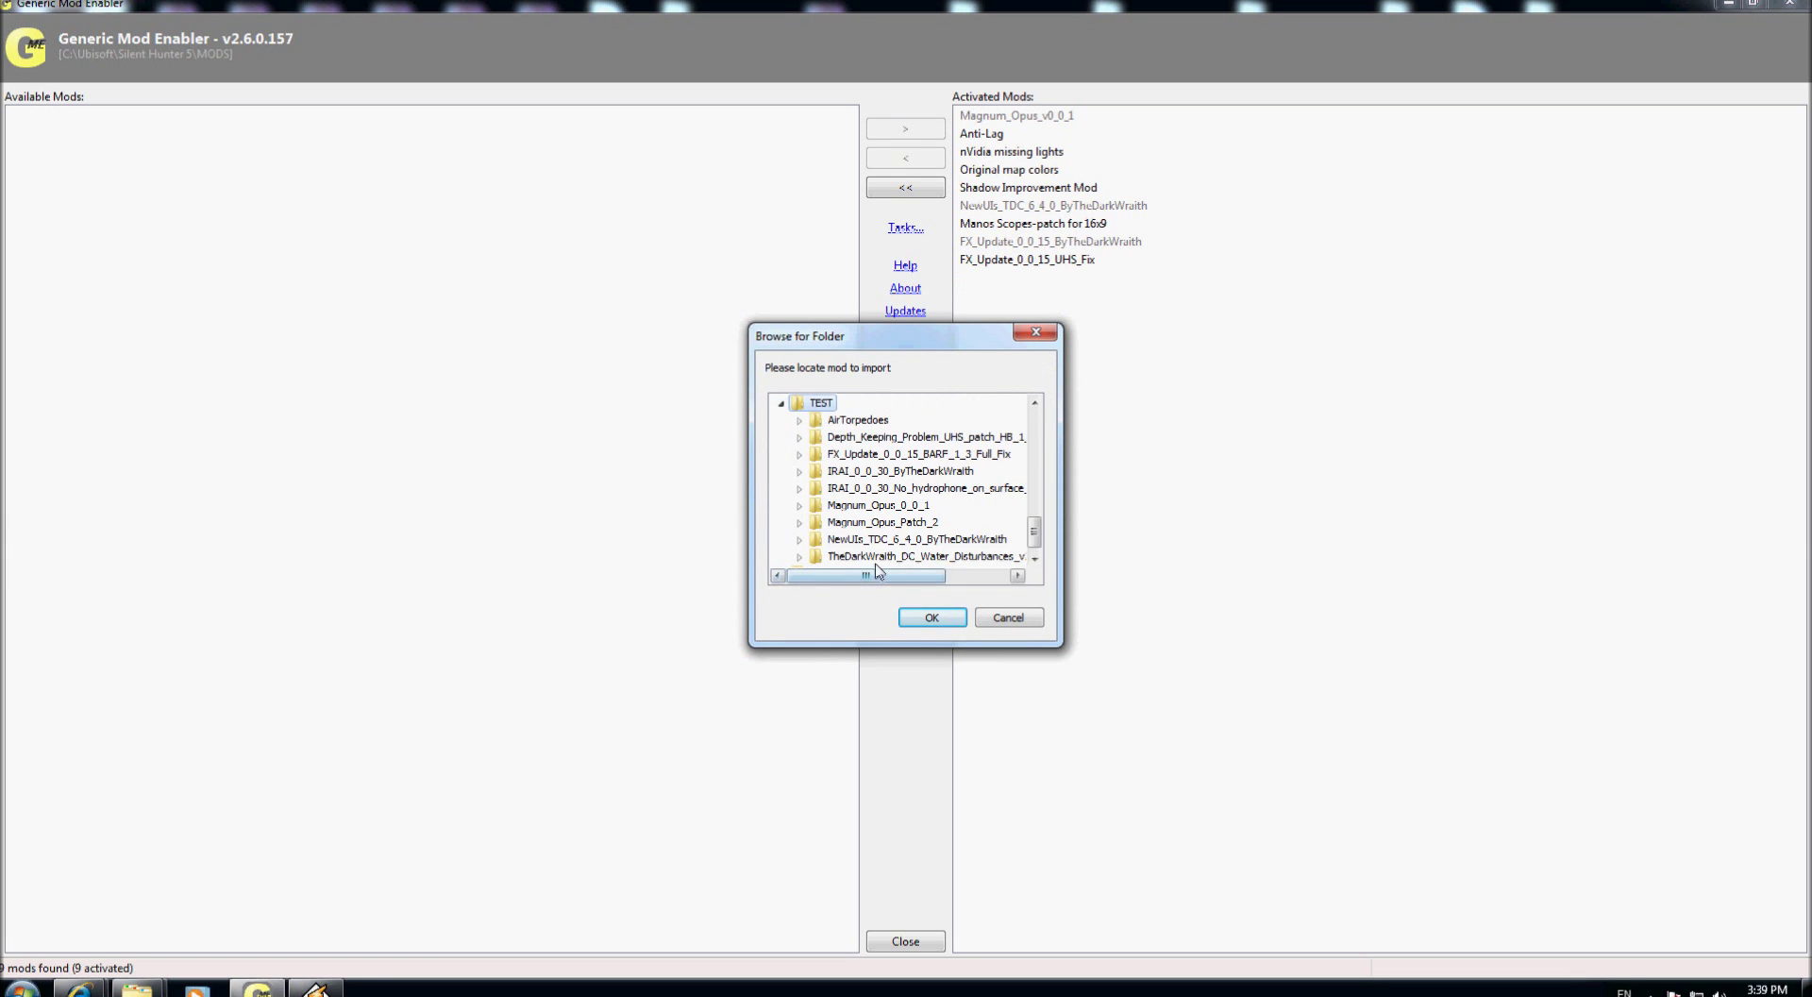
pyautogui.click(800, 456)
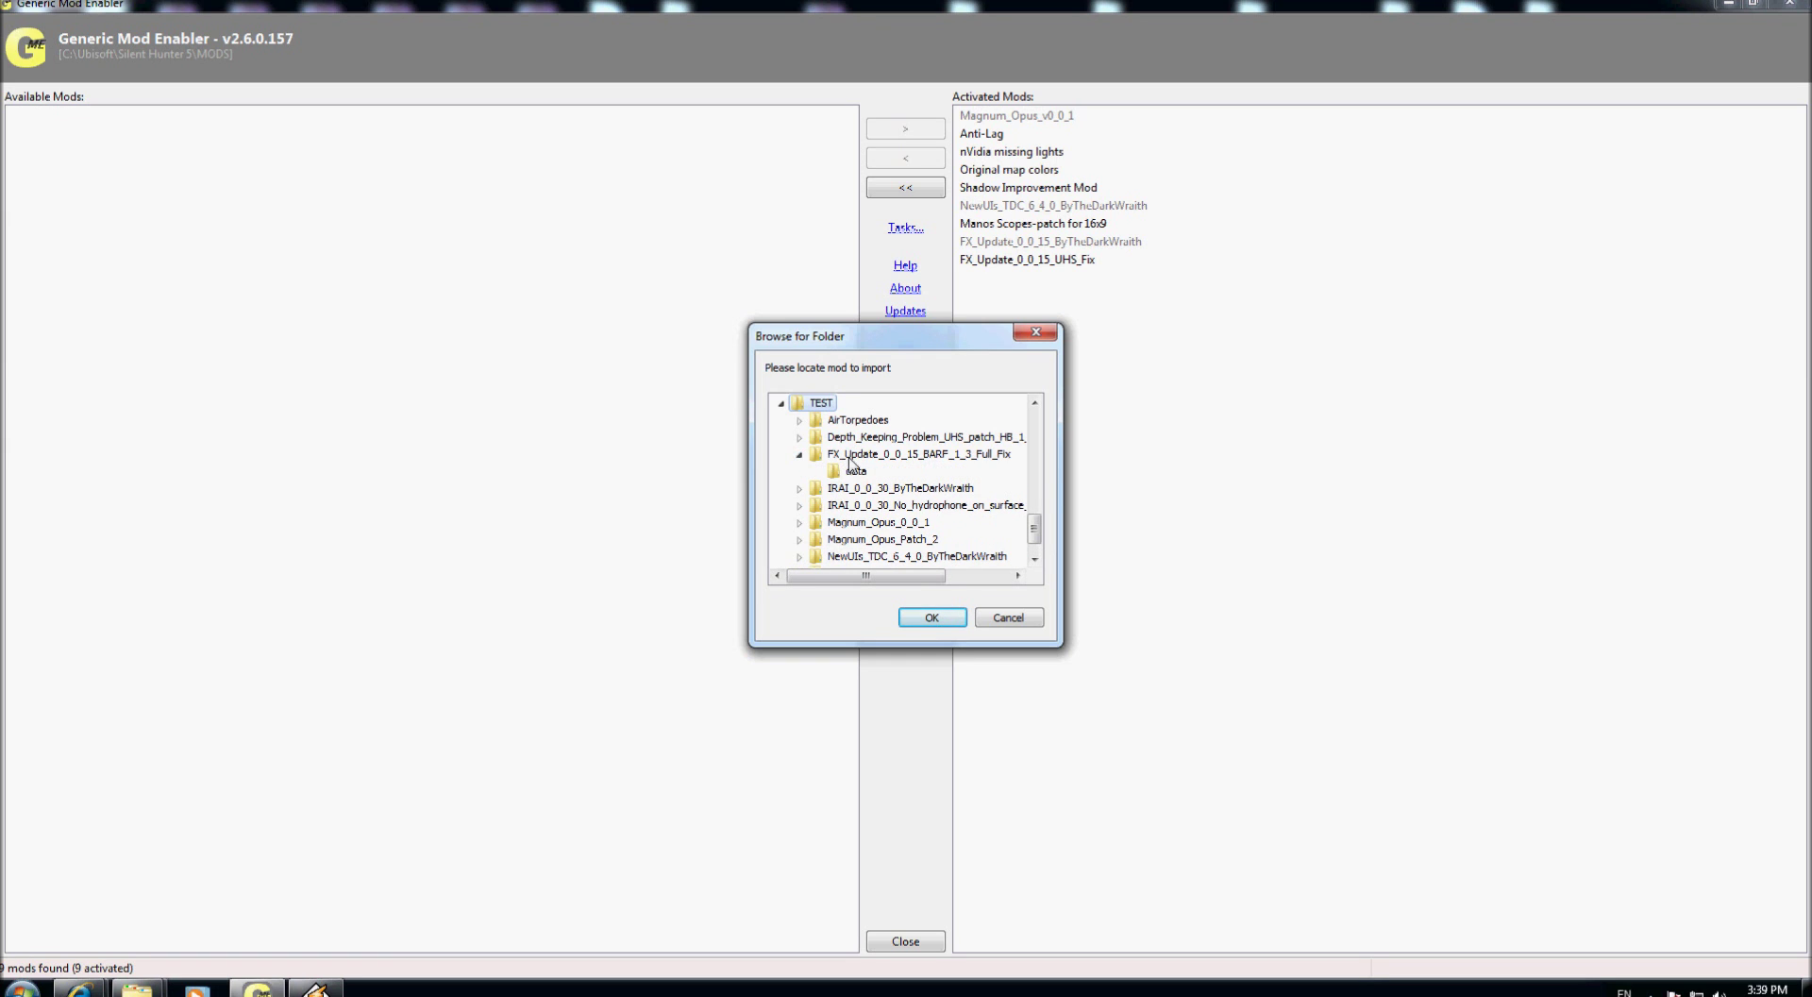
pyautogui.click(851, 454)
pyautogui.click(930, 618)
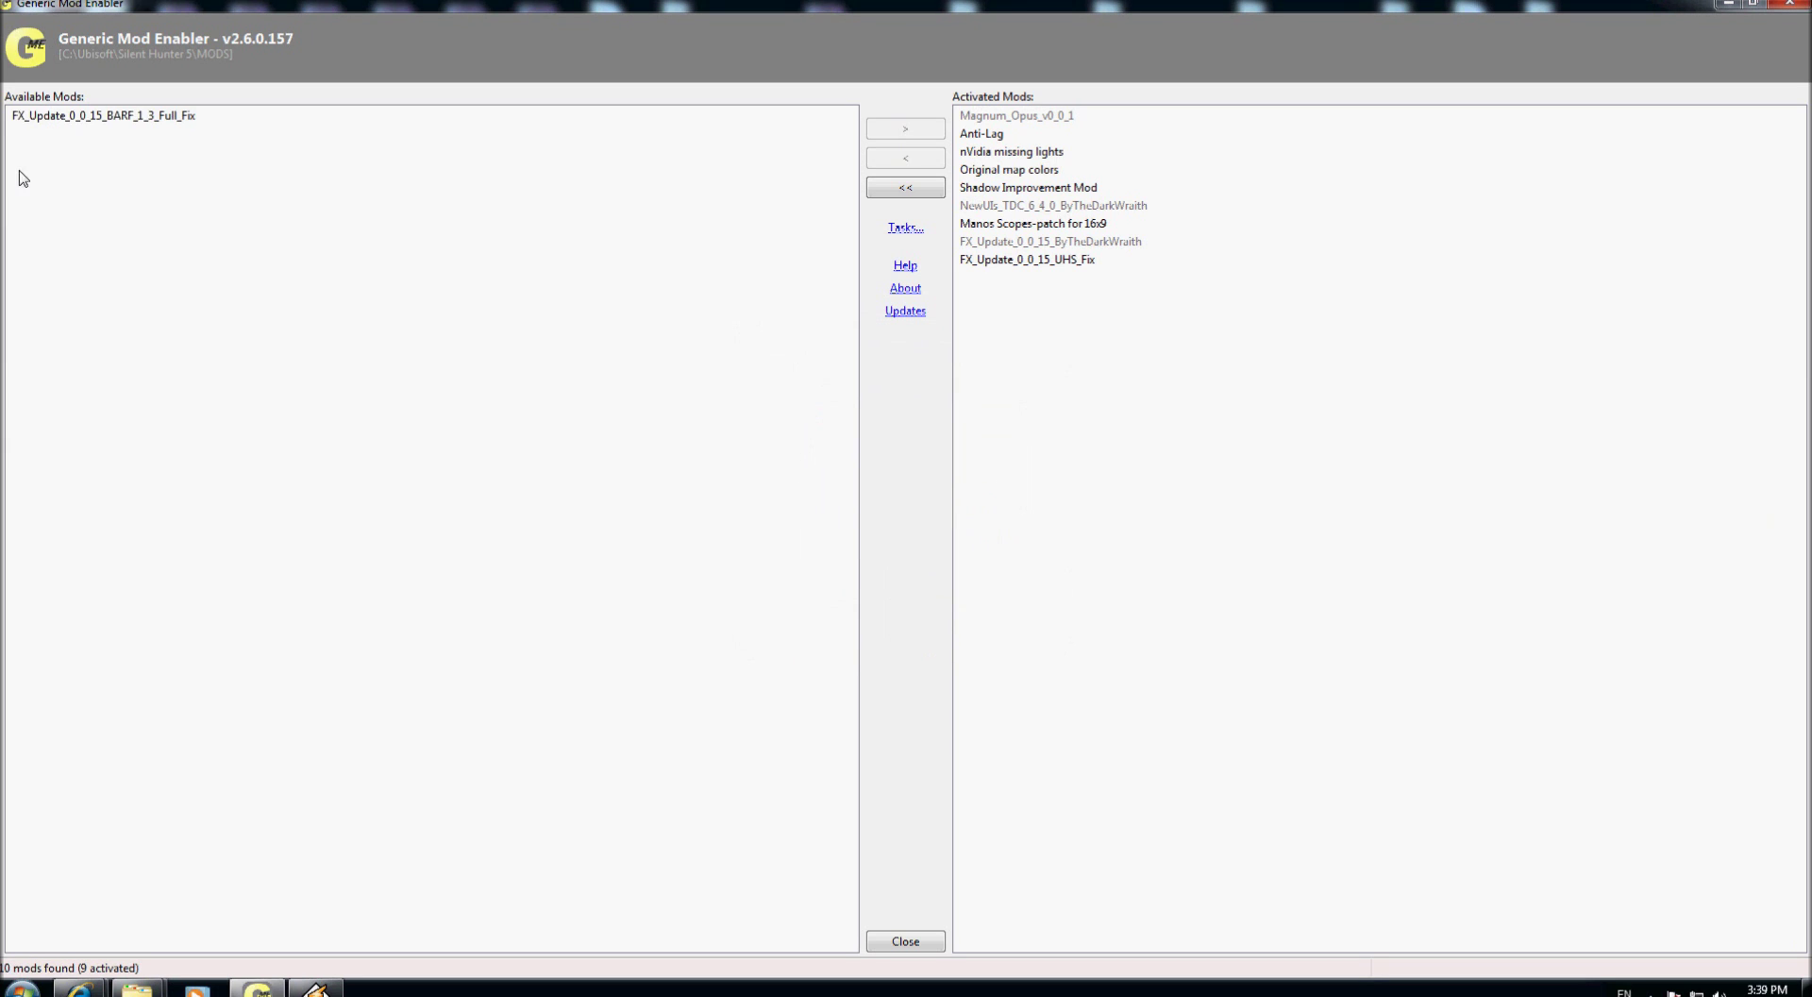
pyautogui.click(70, 118)
pyautogui.click(887, 127)
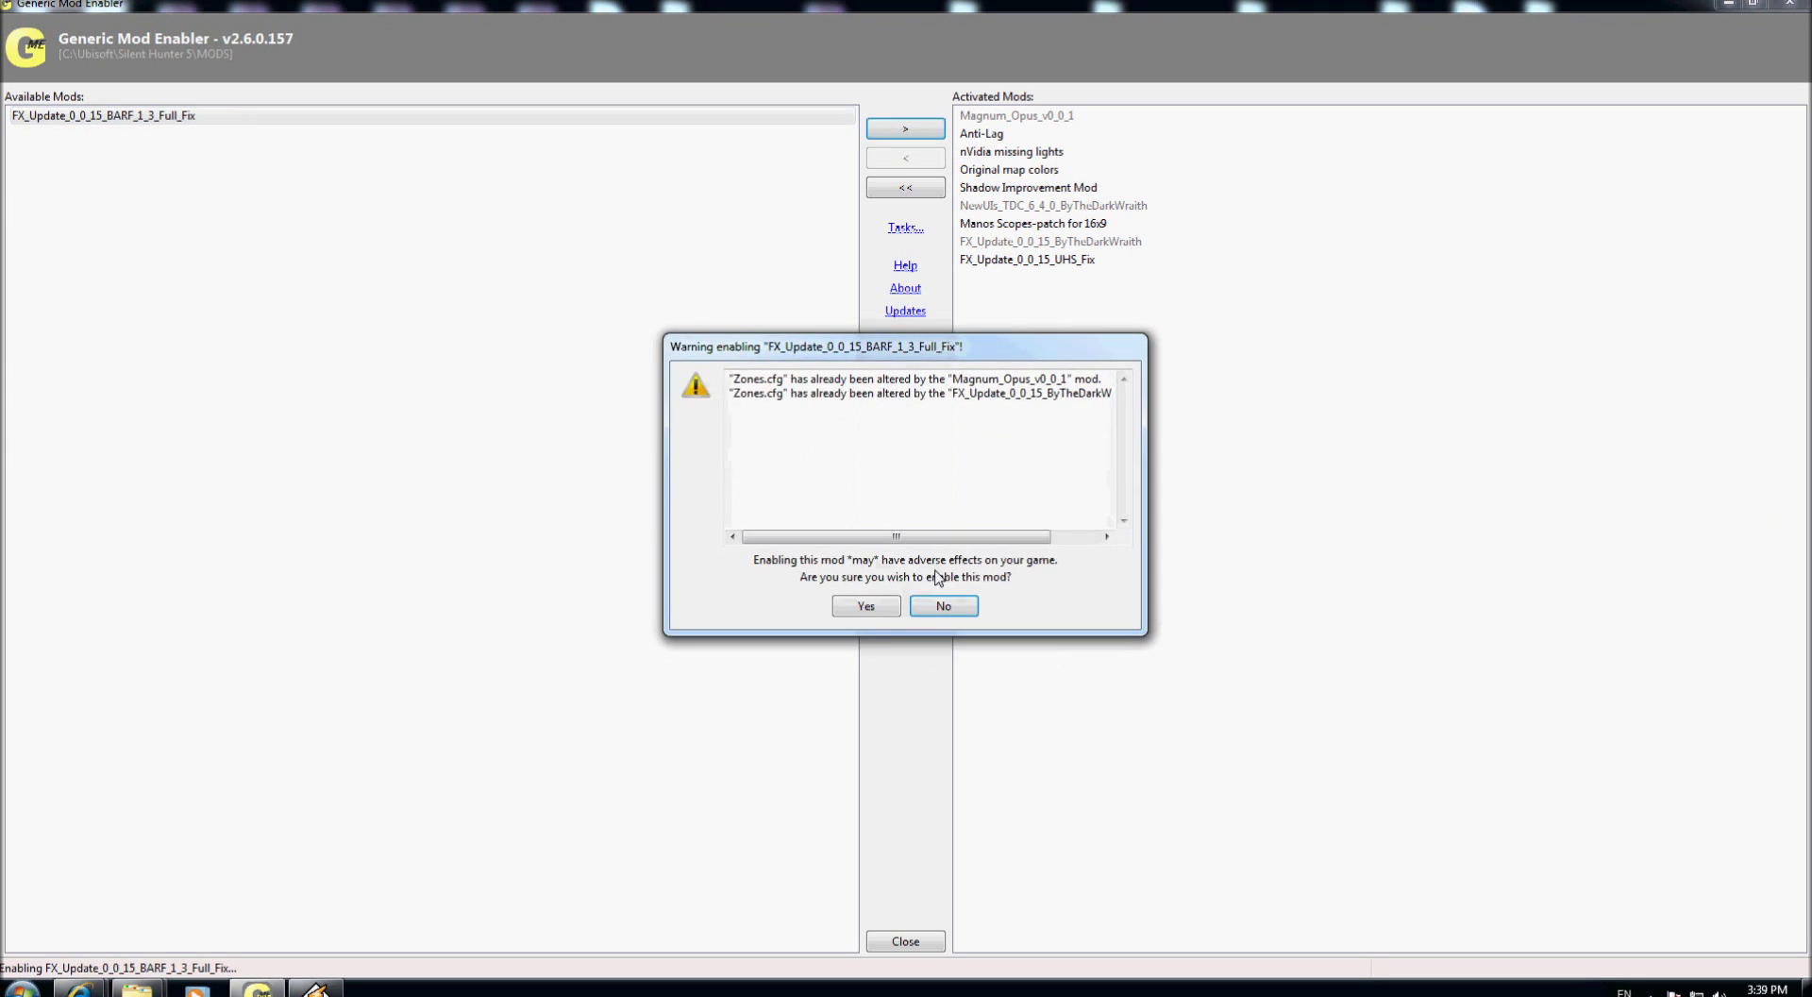
pyautogui.click(865, 605)
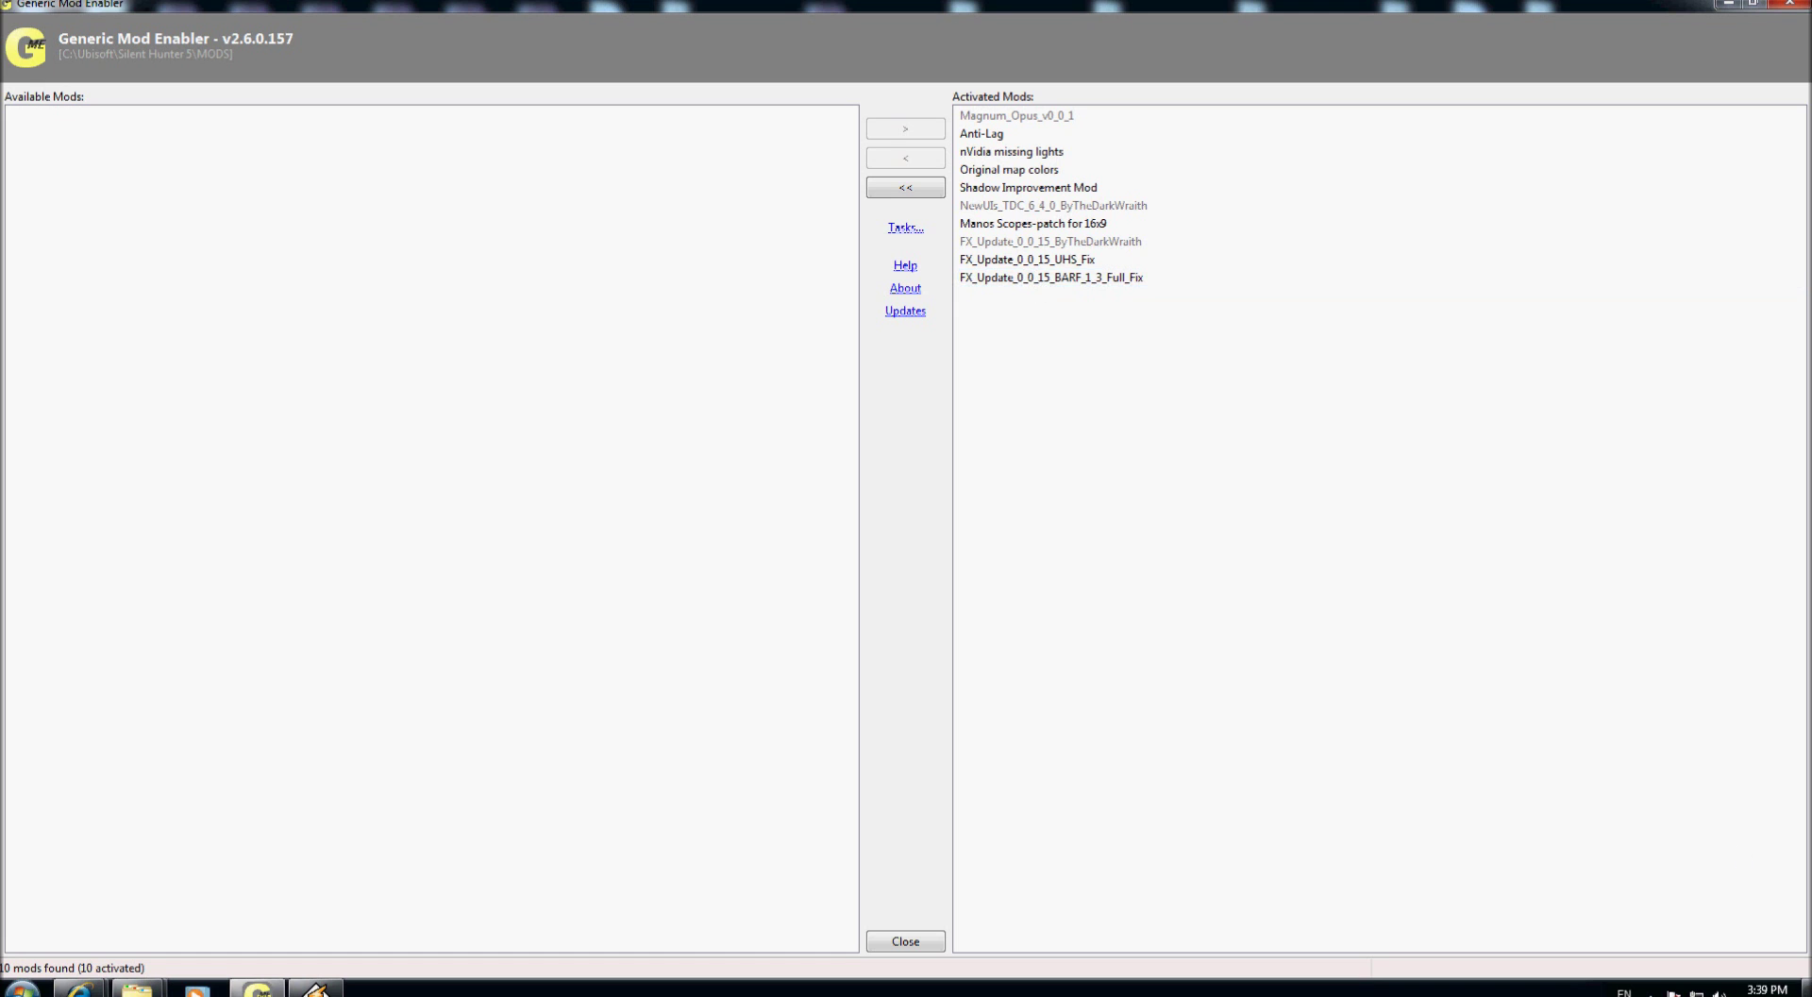
pyautogui.click(1806, 987)
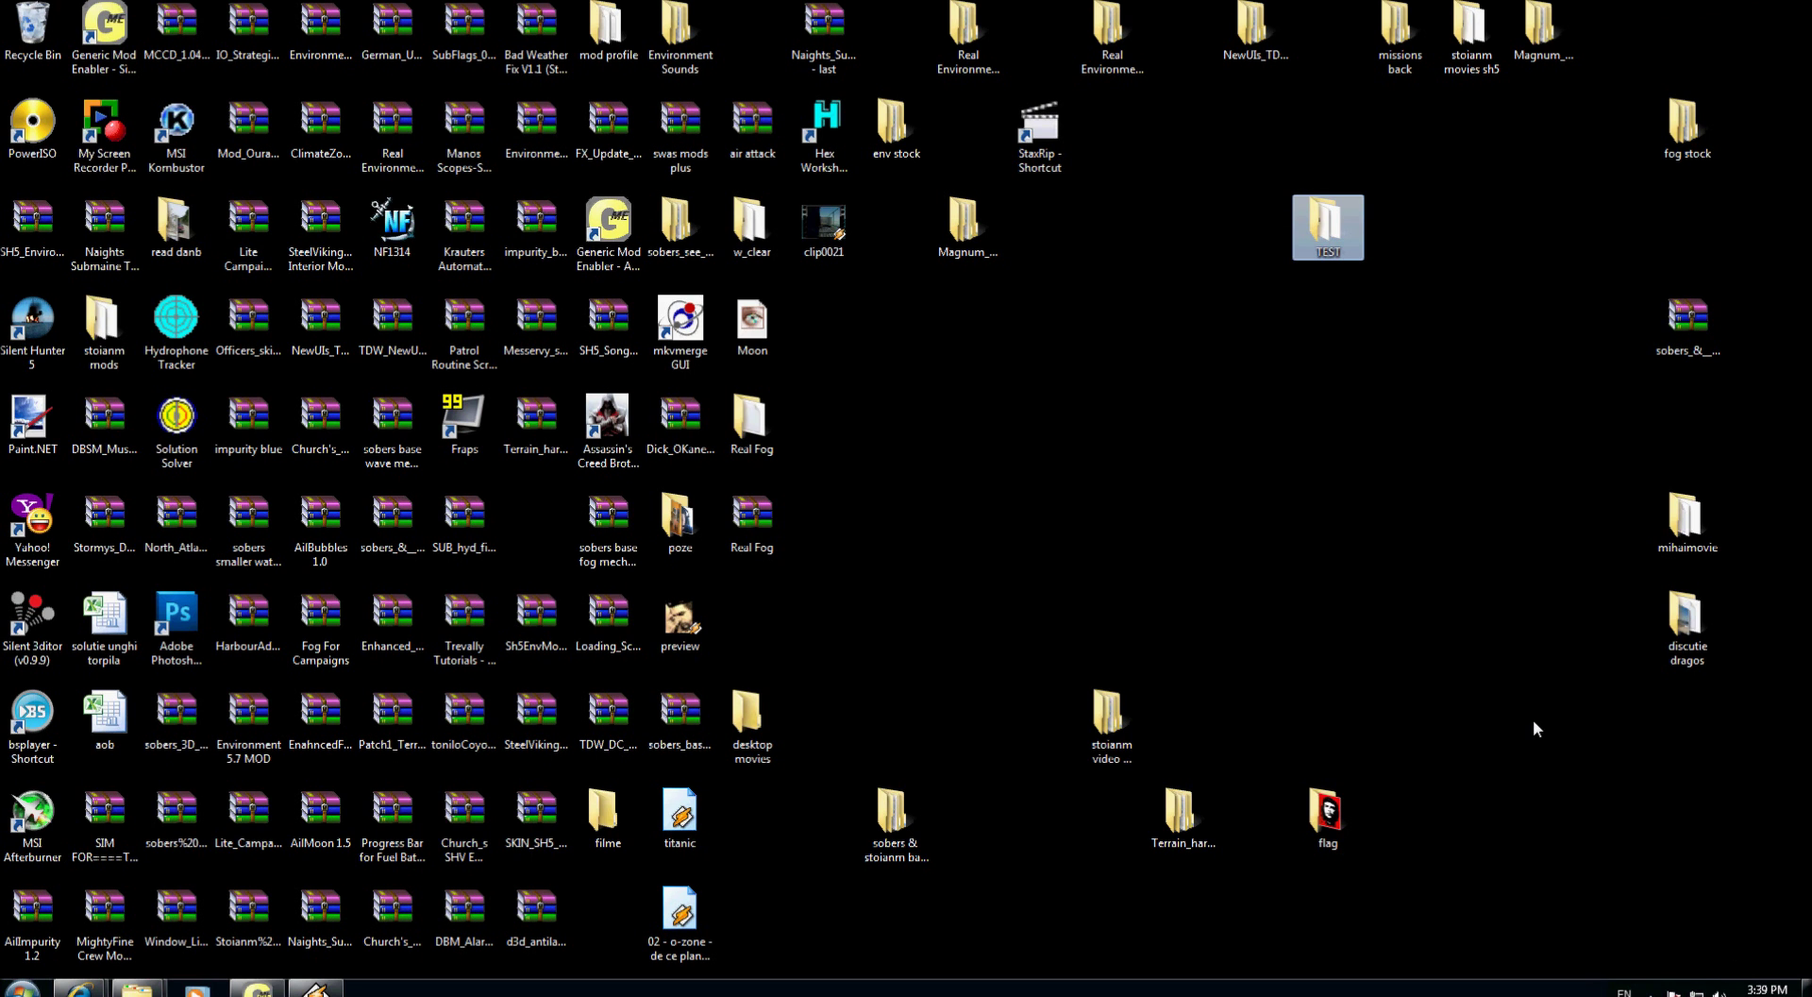
# Browse TEST > IRAI_0_0_30_ByTheDarkWraith > data > Scripts > AI and open init in Notepad.
pyautogui.doubleClick(1329, 239)
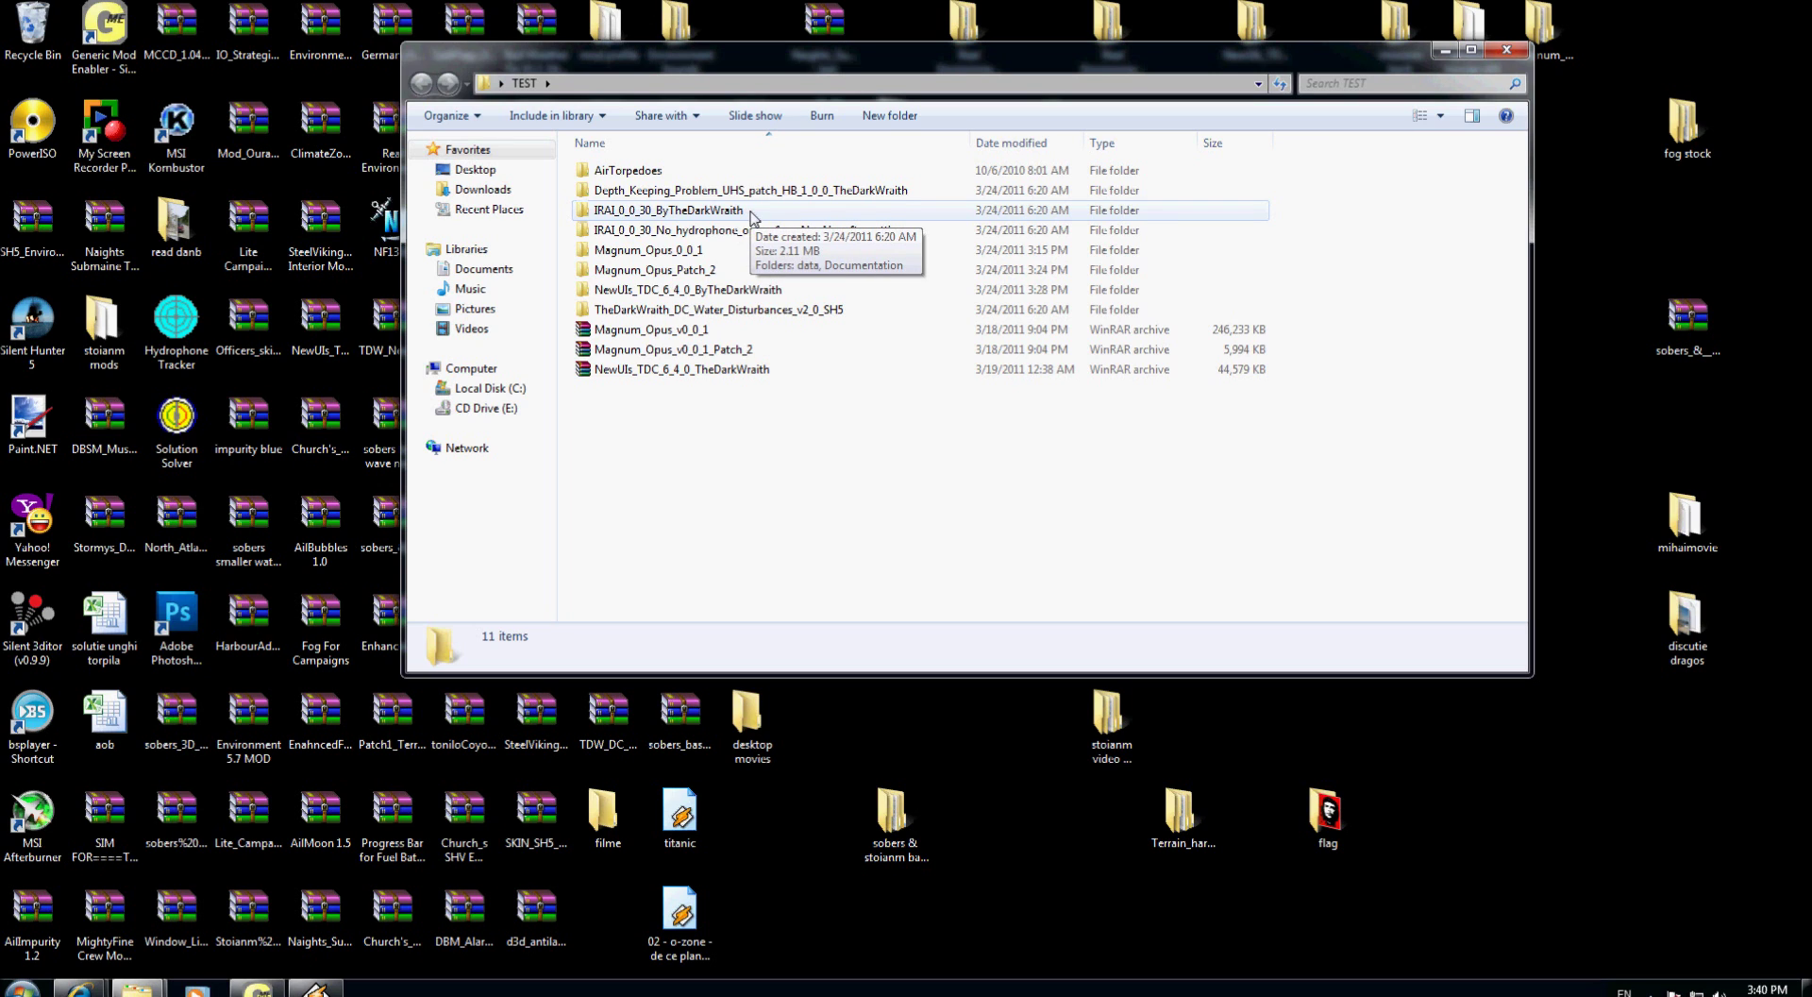
pyautogui.doubleClick(752, 213)
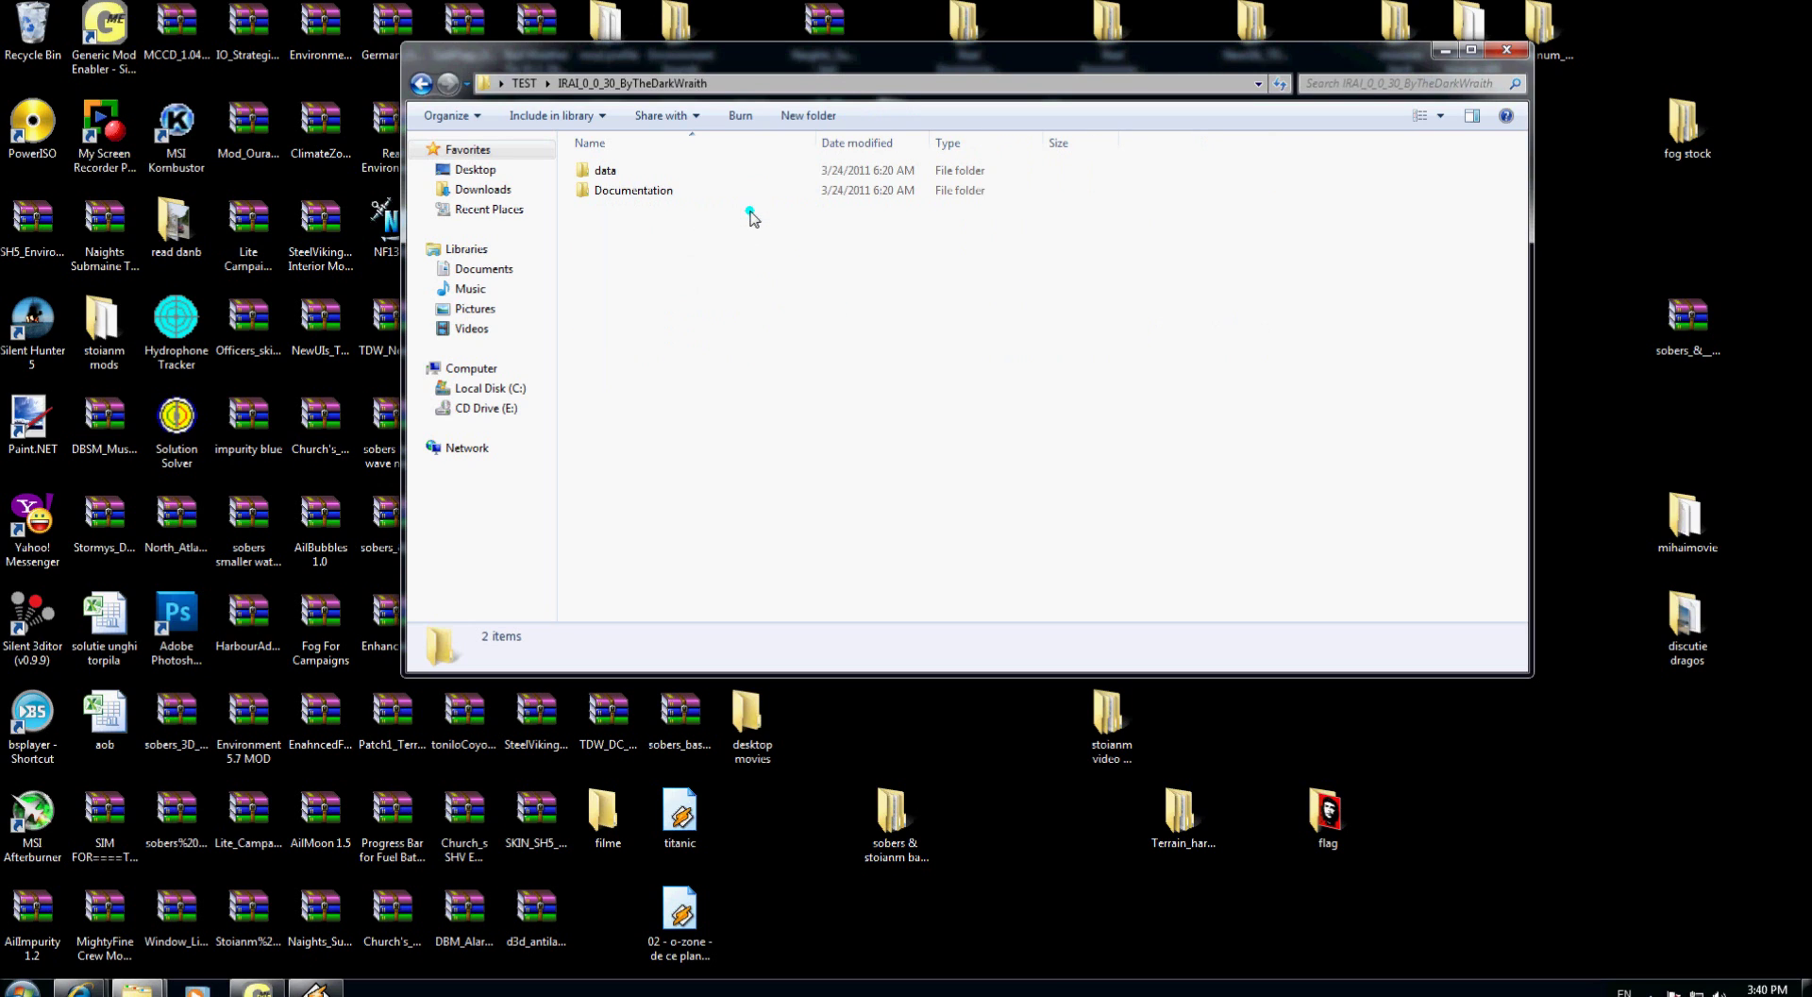
pyautogui.click(643, 176)
pyautogui.doubleClick(643, 176)
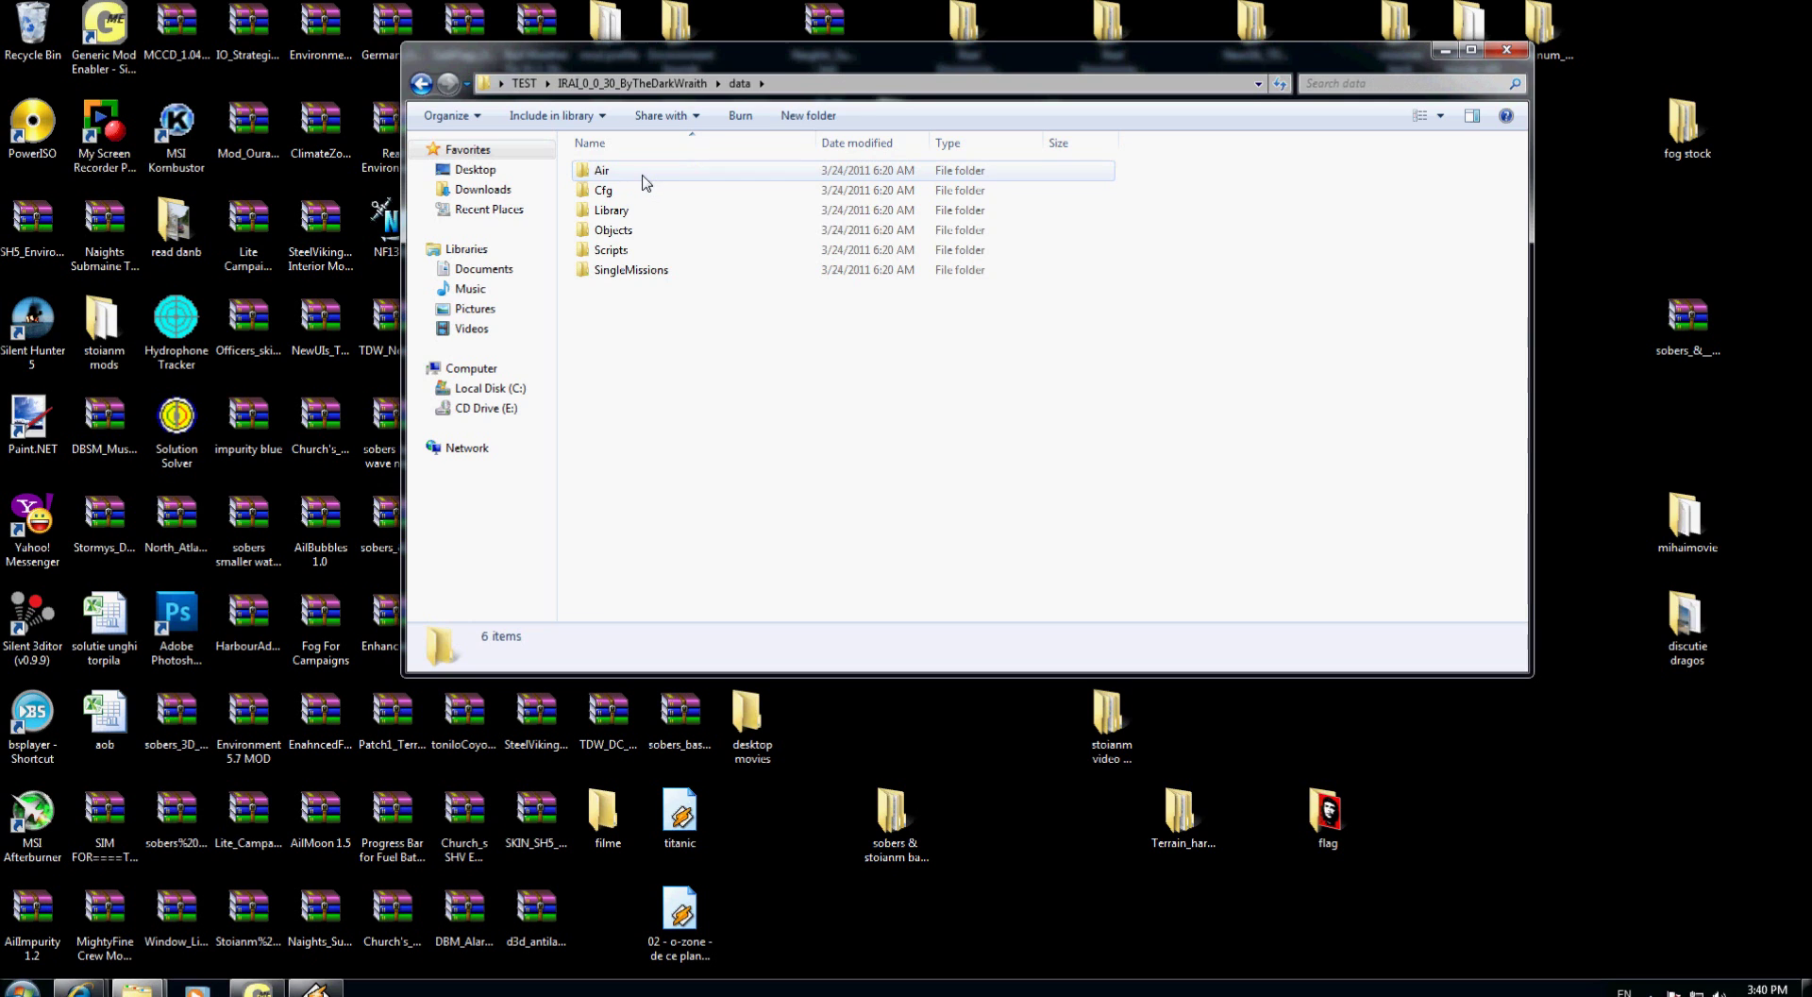
pyautogui.doubleClick(634, 251)
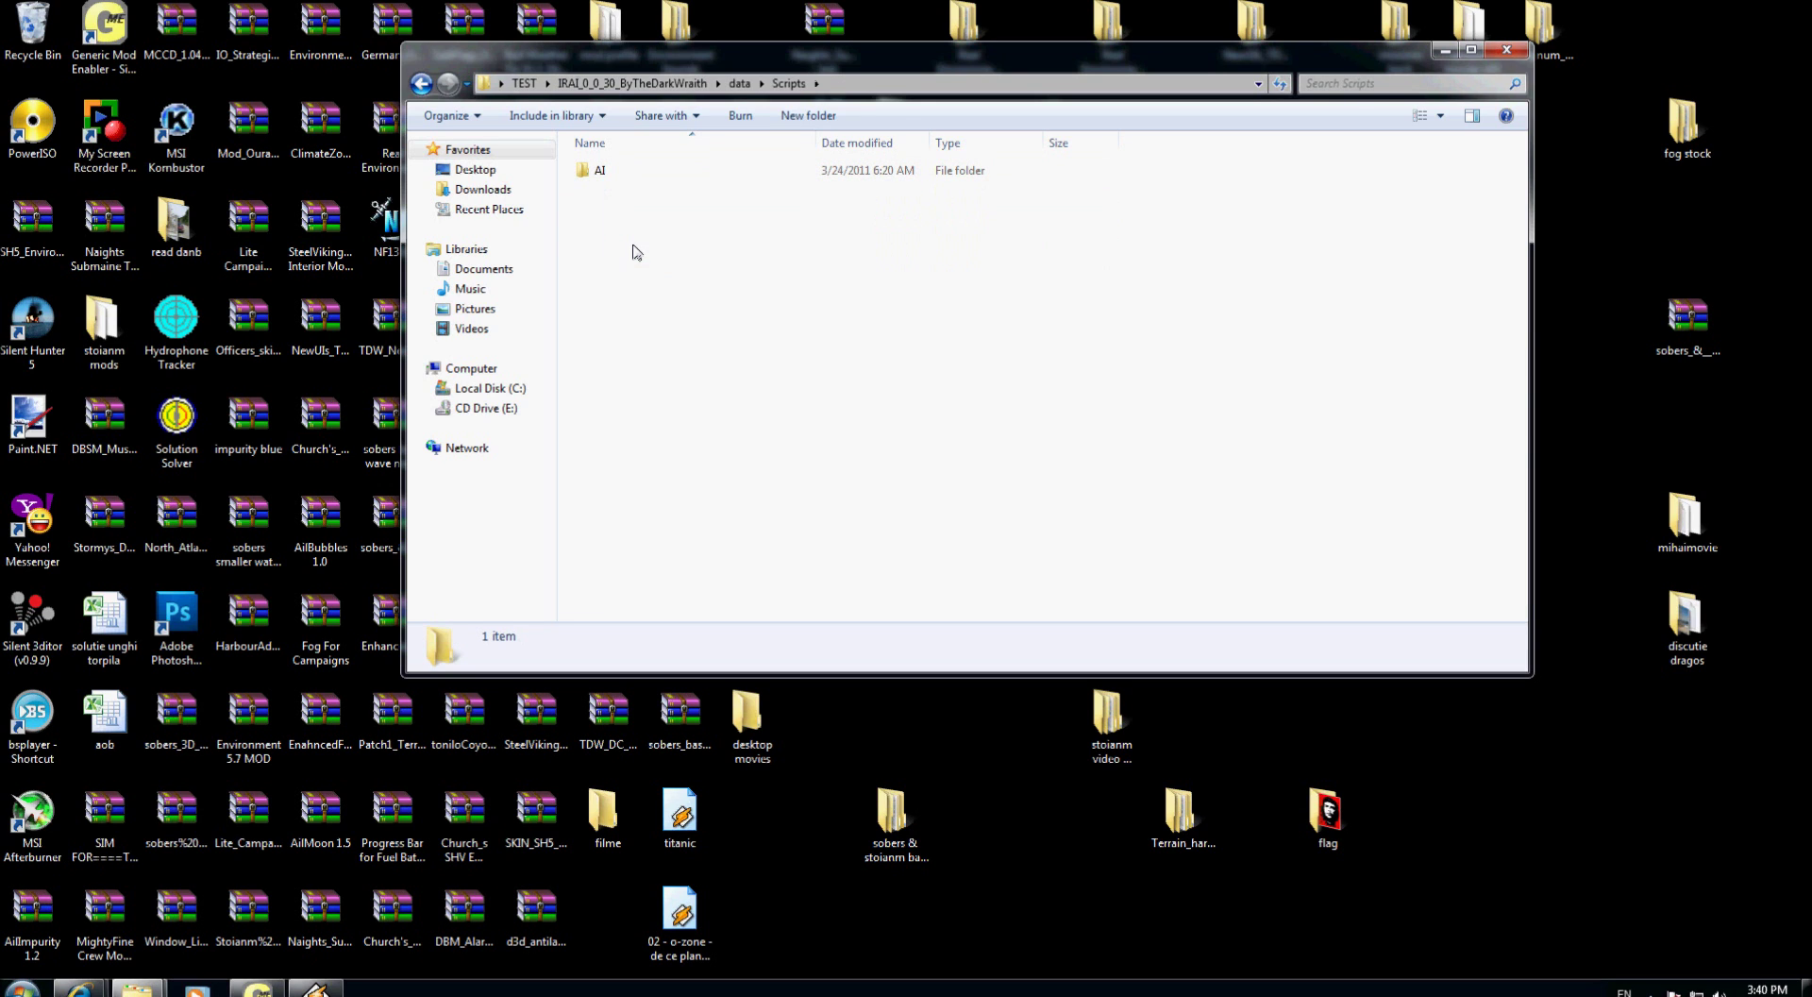
pyautogui.doubleClick(623, 171)
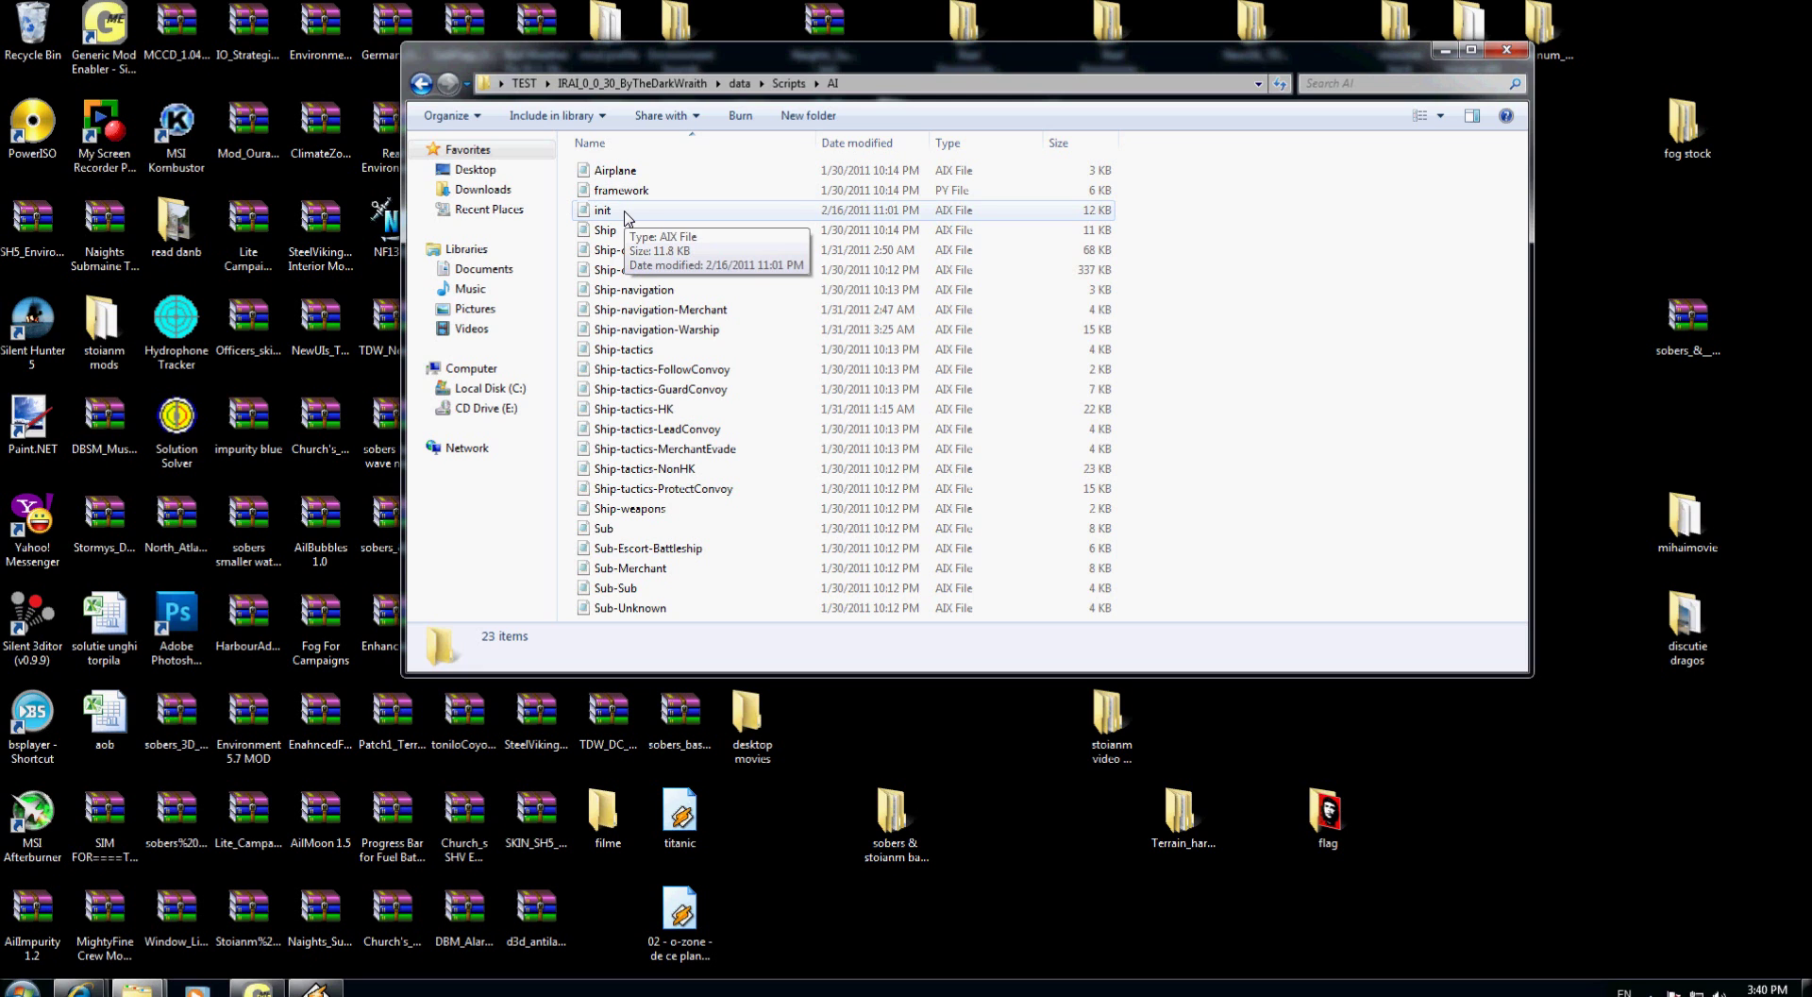
pyautogui.doubleClick(627, 211)
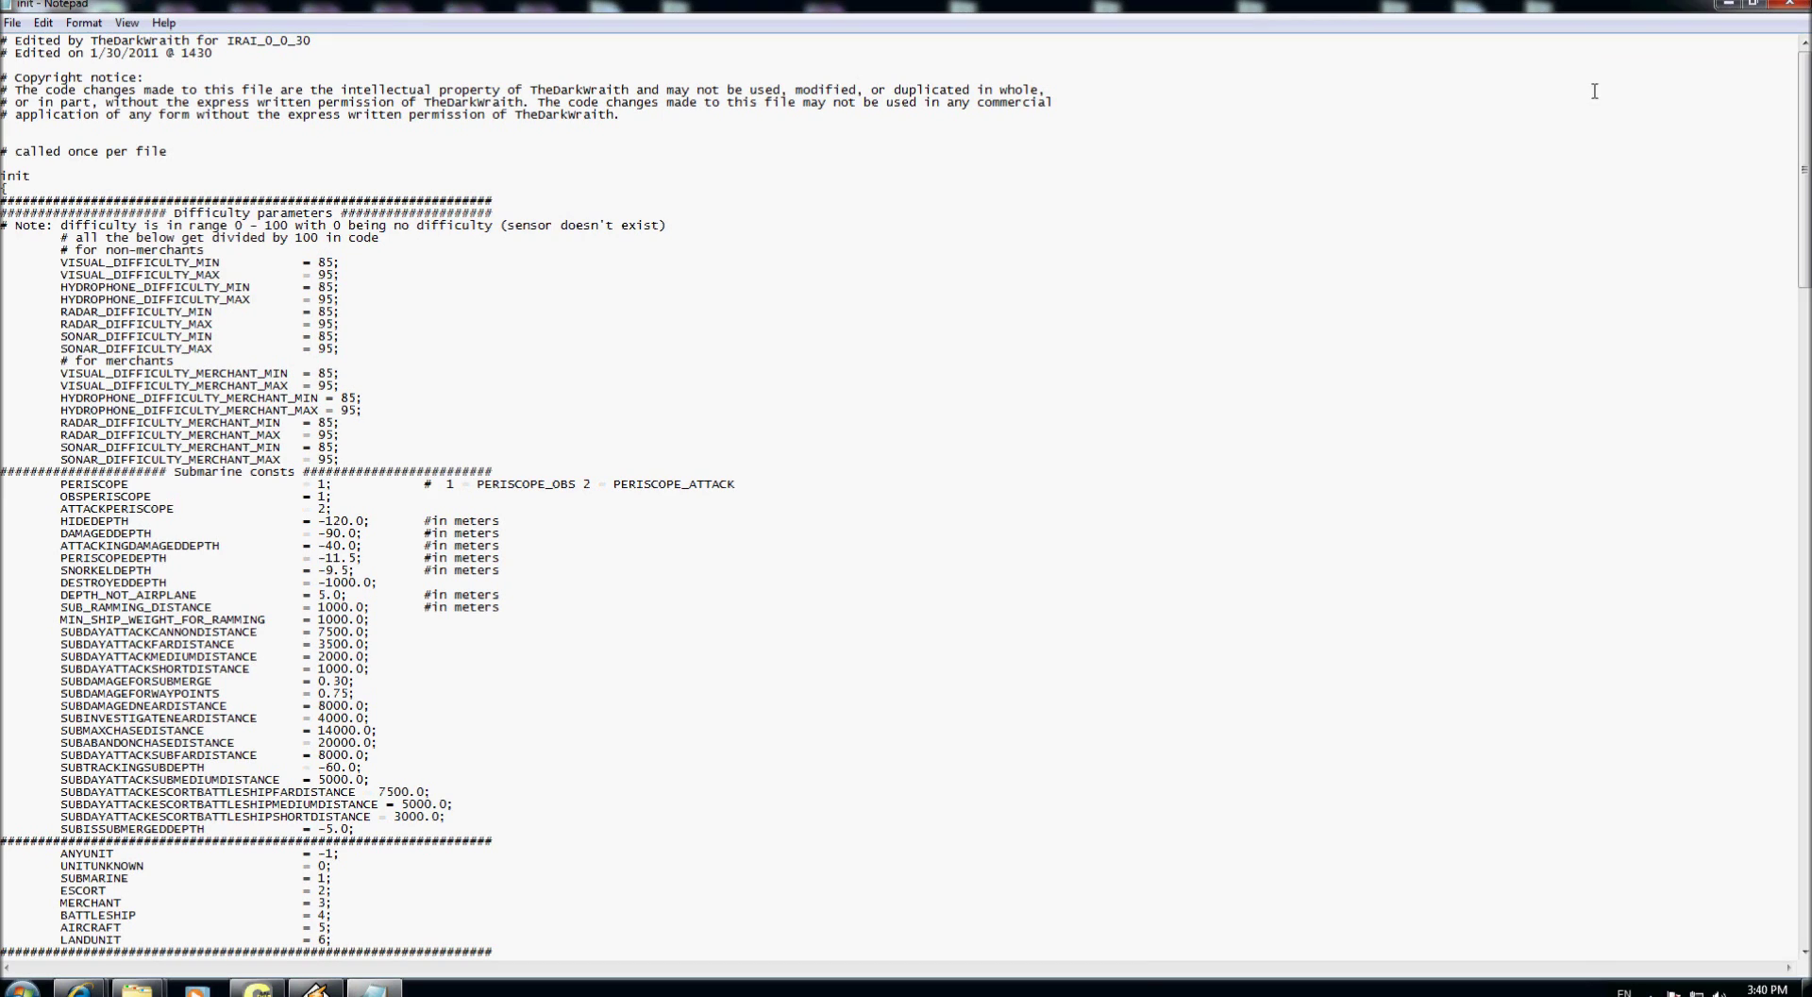
# Maximise Notepad and highlight the non-merchant HYDROPHONE and SONAR difficulty lines.
pyautogui.click(1593, 85)
pyautogui.moveTo(62, 289); pyautogui.dragTo(345, 301)
pyautogui.moveTo(47, 336); pyautogui.dragTo(347, 345)
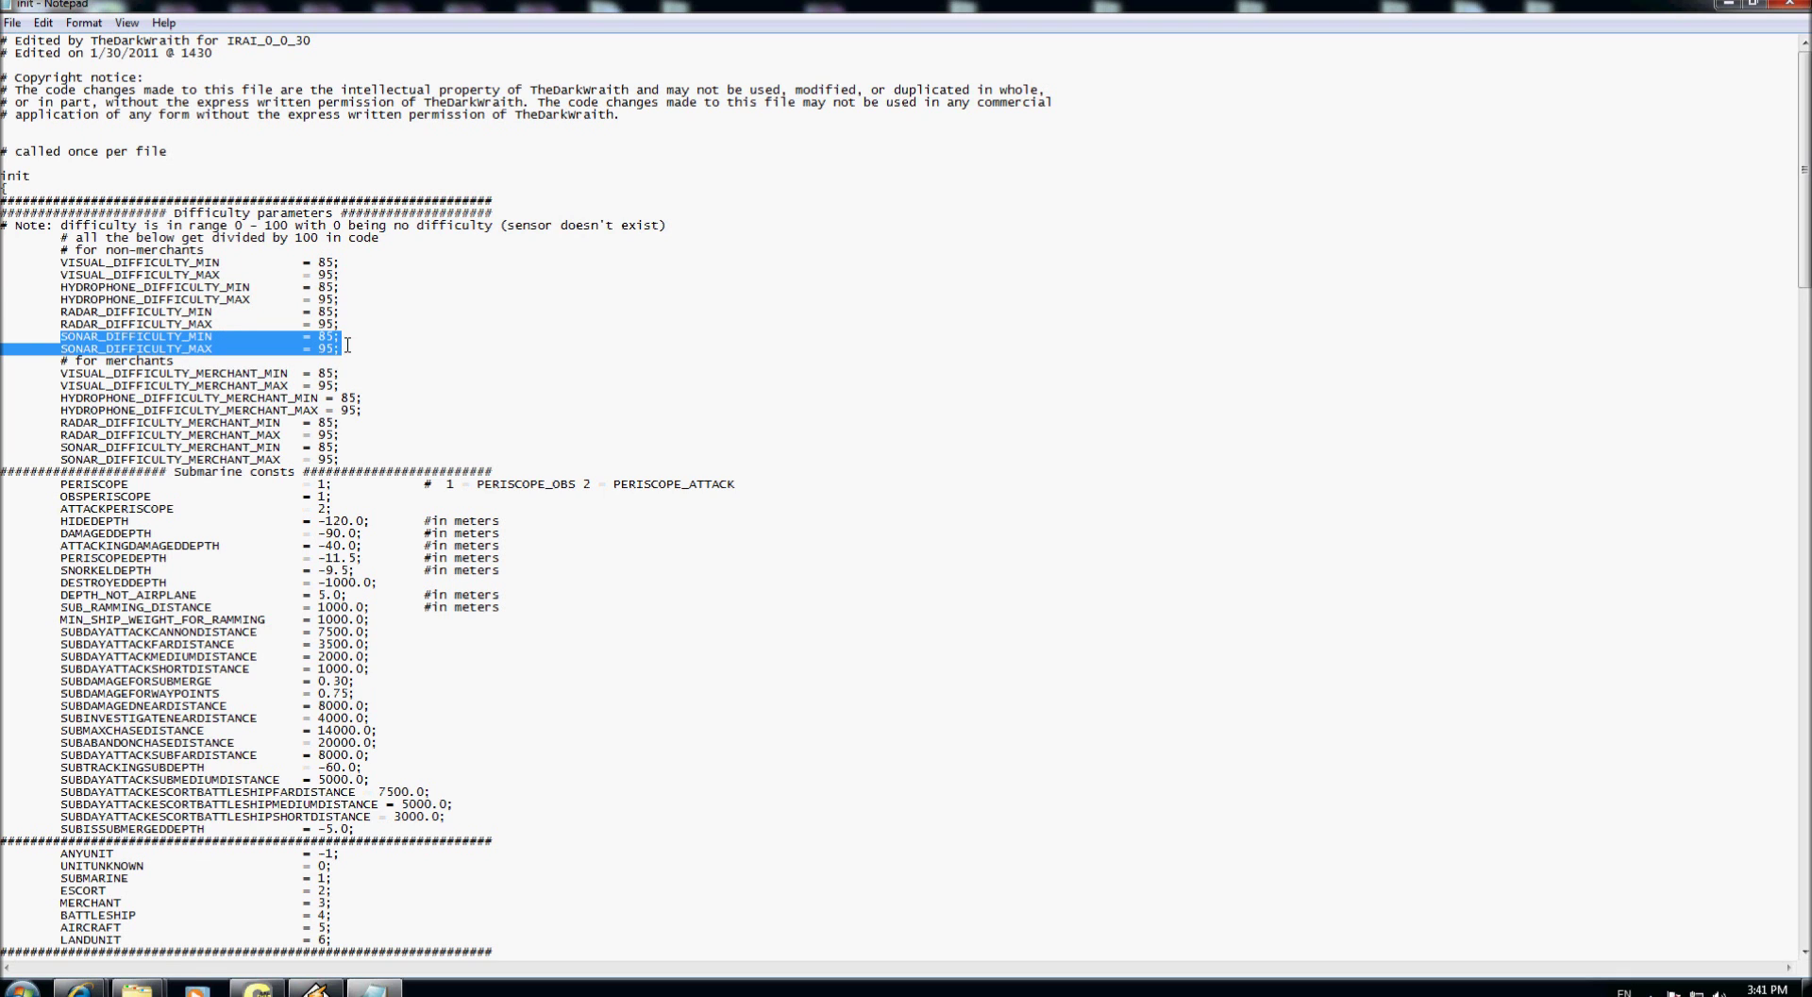
pyautogui.moveTo(47, 287); pyautogui.dragTo(312, 303)
pyautogui.moveTo(47, 336); pyautogui.dragTo(227, 347)
pyautogui.moveTo(59, 250); pyautogui.dragTo(192, 251)
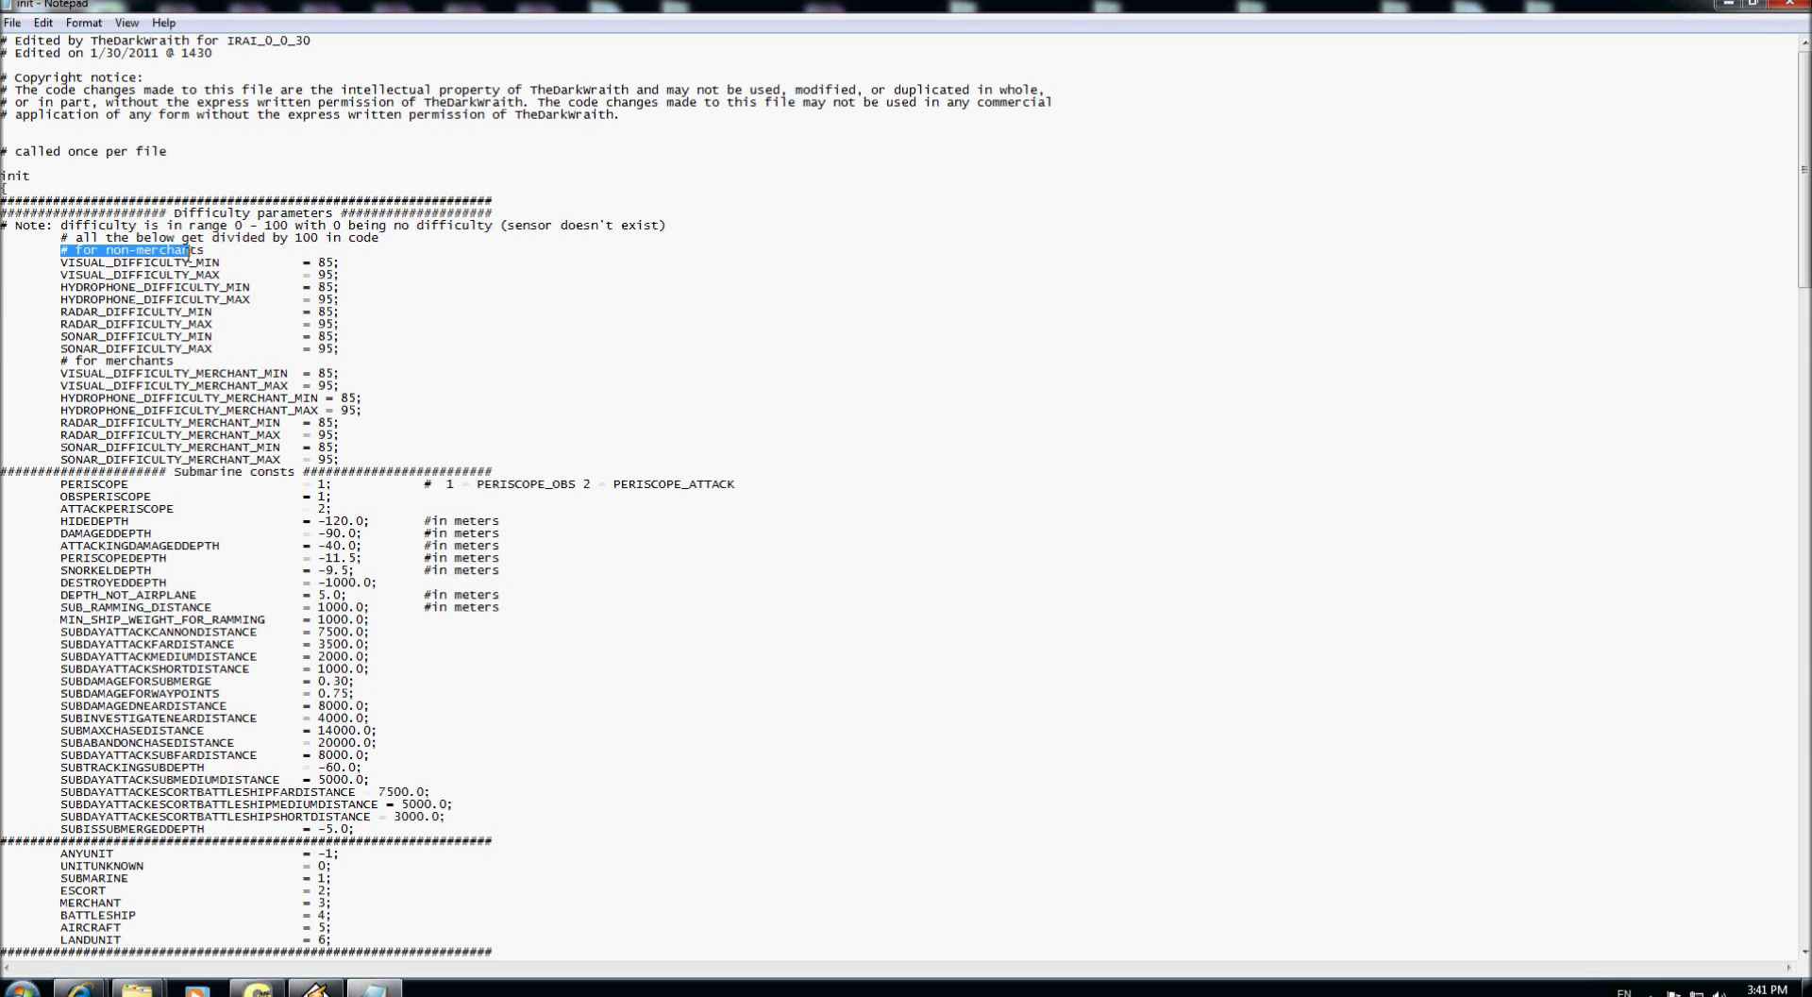
pyautogui.click(334, 287)
# Change non-merchant HYDROPHONE and SONAR DIFFICULTY_MIN from 85 to 80 and MAX from 95 to 90.
pyautogui.press('BackSpace')
pyautogui.write('0')
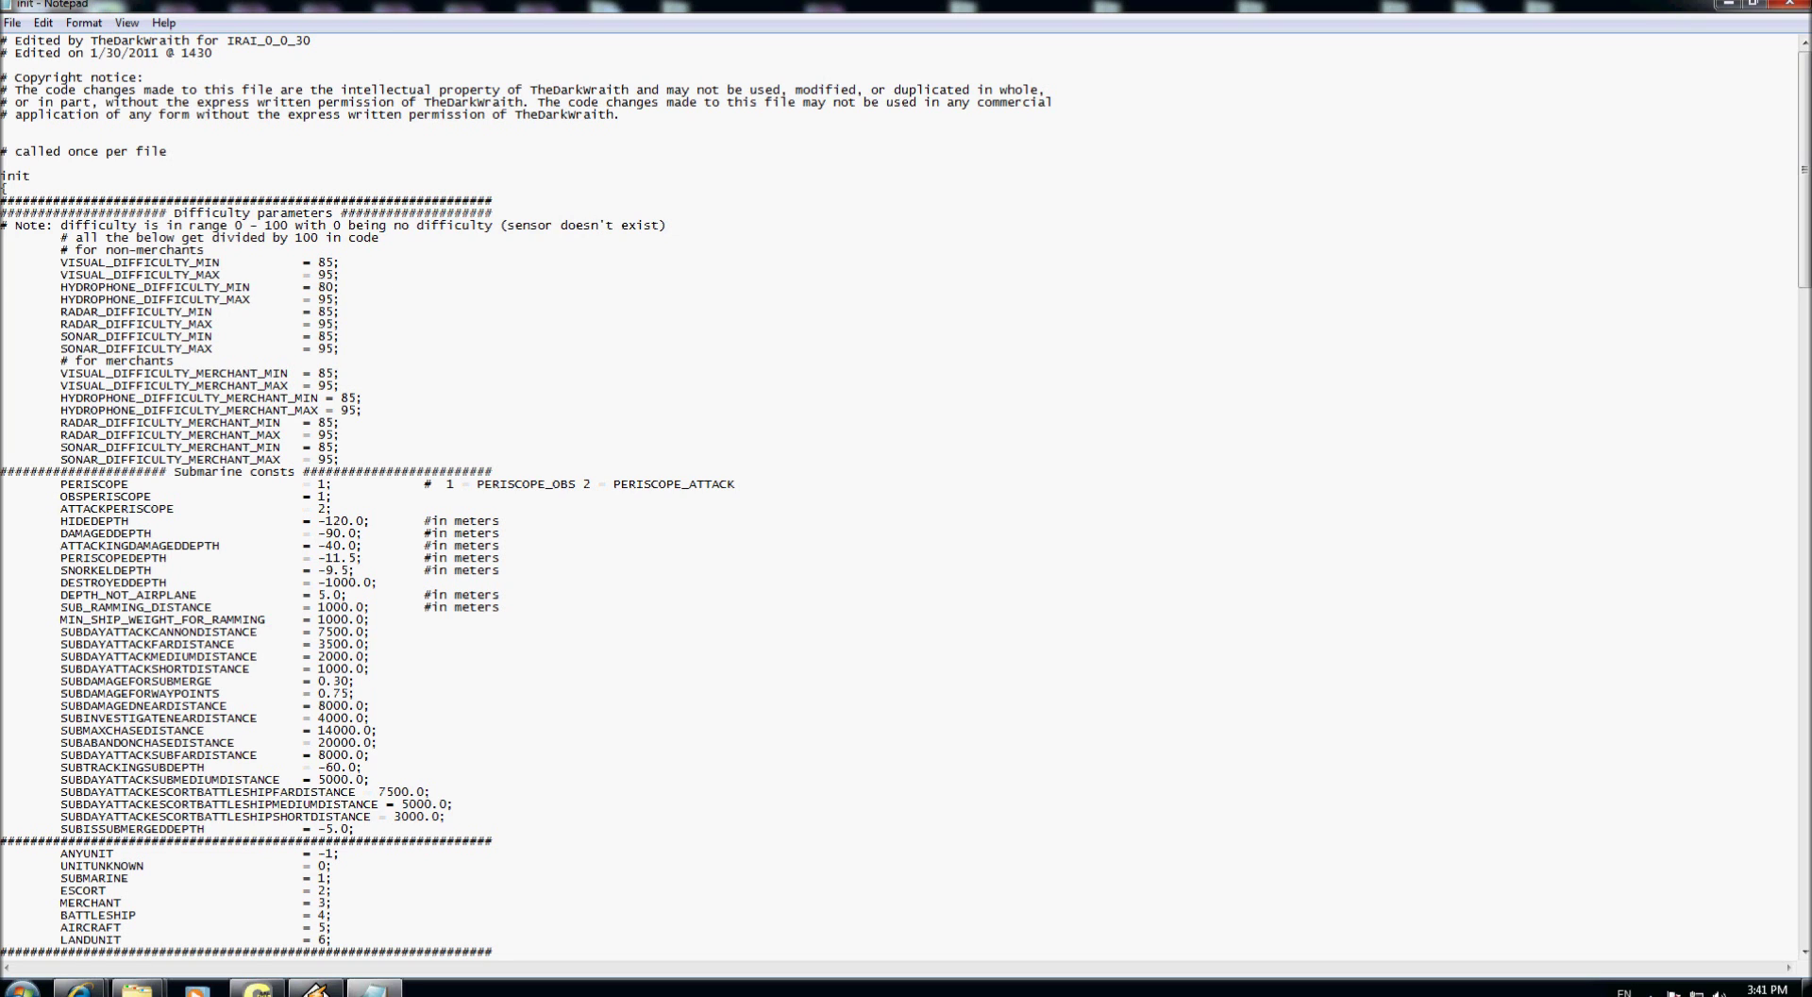
pyautogui.press('BackSpace')
pyautogui.write('0')
pyautogui.click(332, 335)
pyautogui.press('BackSpace')
pyautogui.write('0')
pyautogui.click(329, 351)
pyautogui.press('BackSpace')
pyautogui.write('0')
# Save the edited init file from Notepad's File menu.
pyautogui.click(12, 22)
pyautogui.click(1076, 283)
pyautogui.click(19, 28)
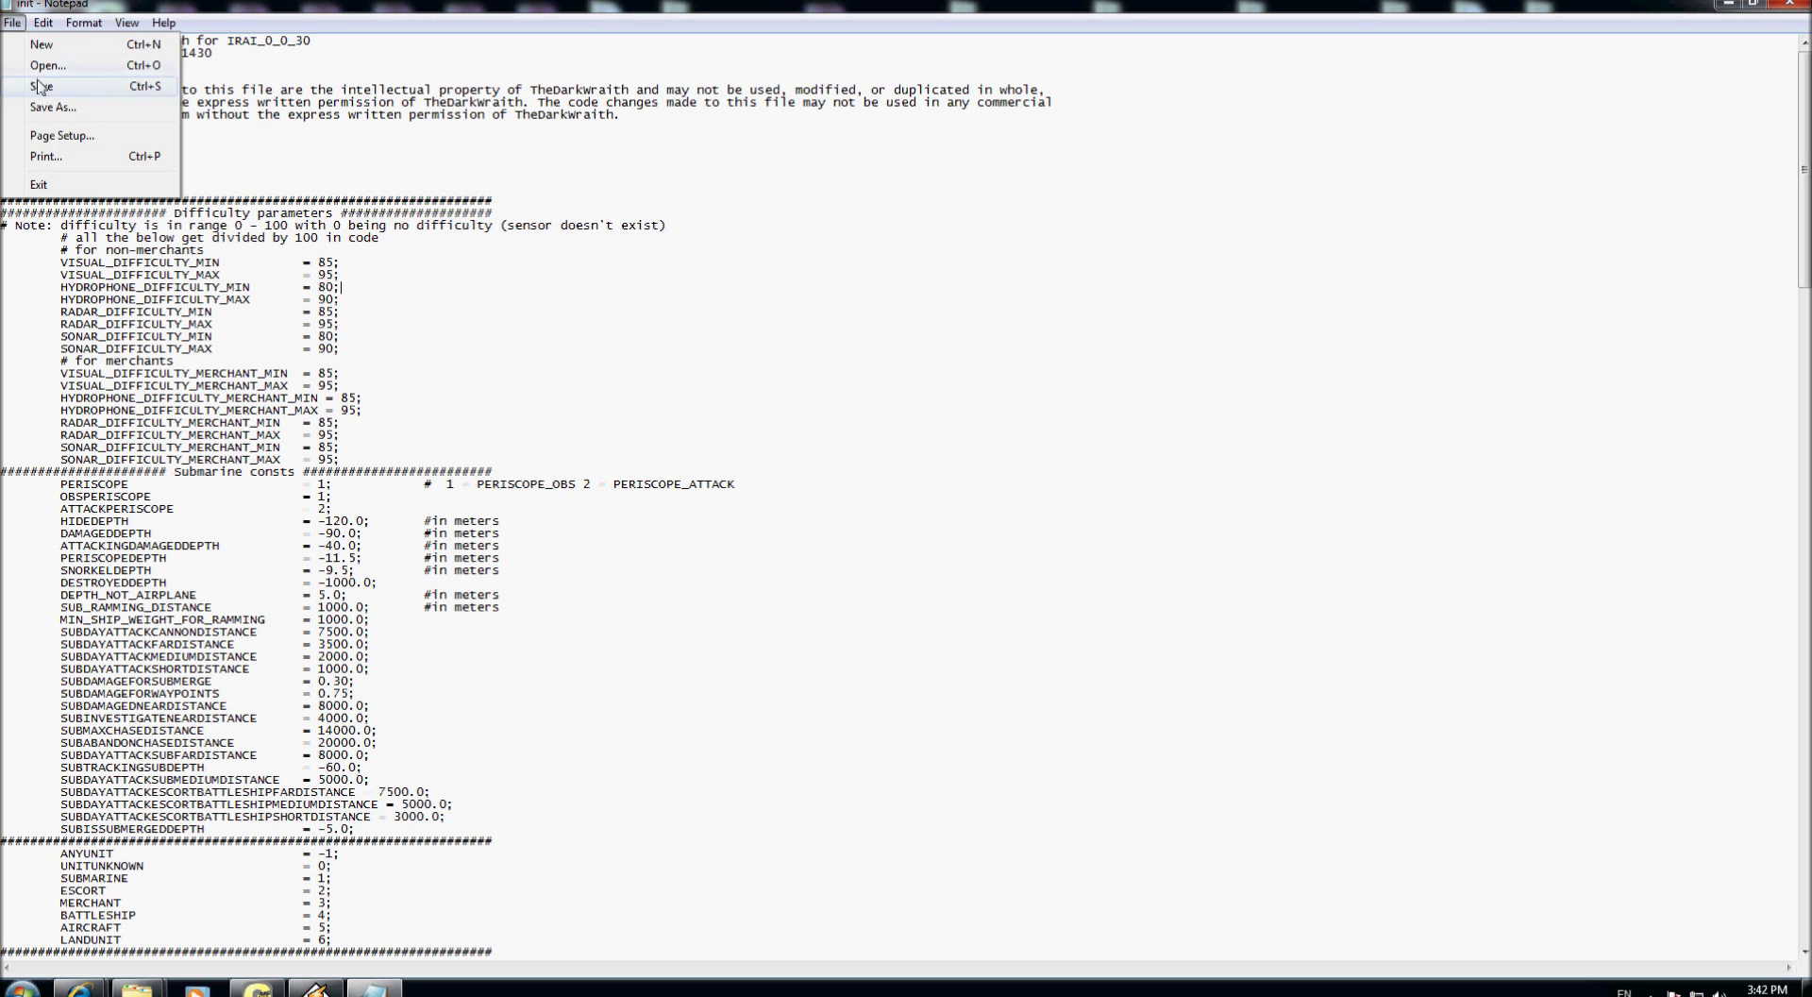
pyautogui.click(43, 84)
# Close Notepad and the Explorer window and return to Generic Mod Enabler.
pyautogui.click(1790, 5)
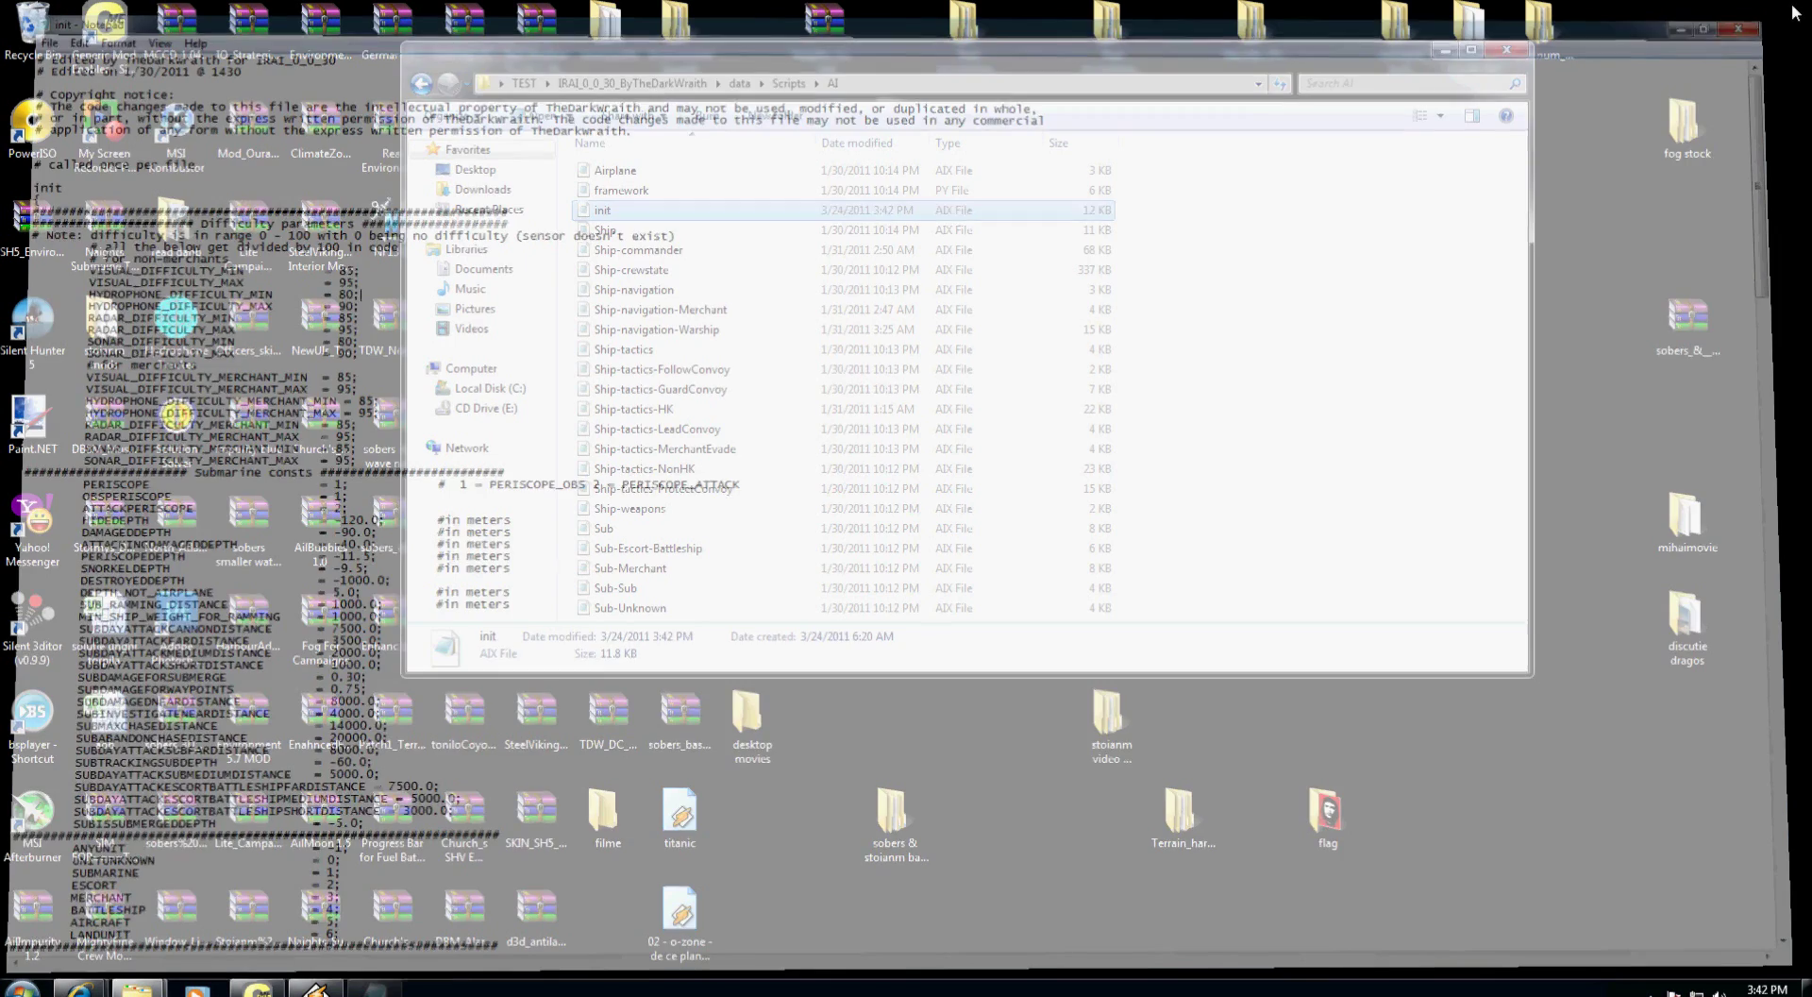
pyautogui.click(1509, 53)
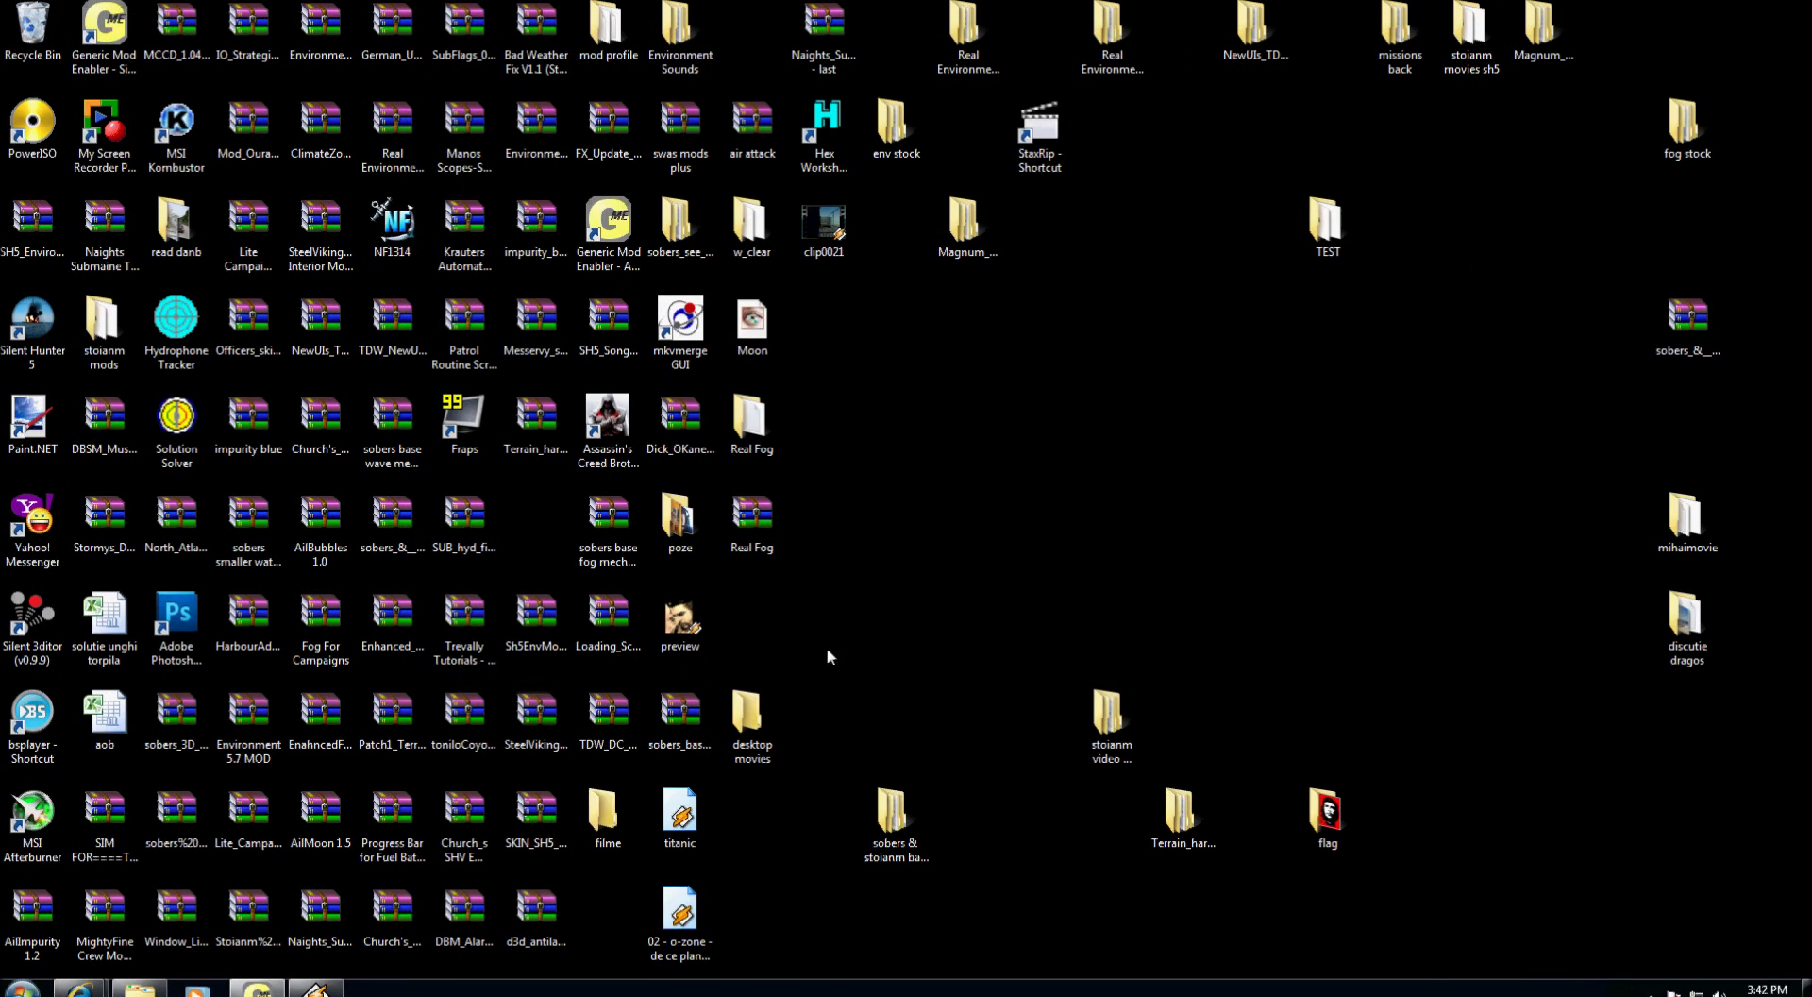
pyautogui.moveTo(257, 988)
pyautogui.click(311, 910)
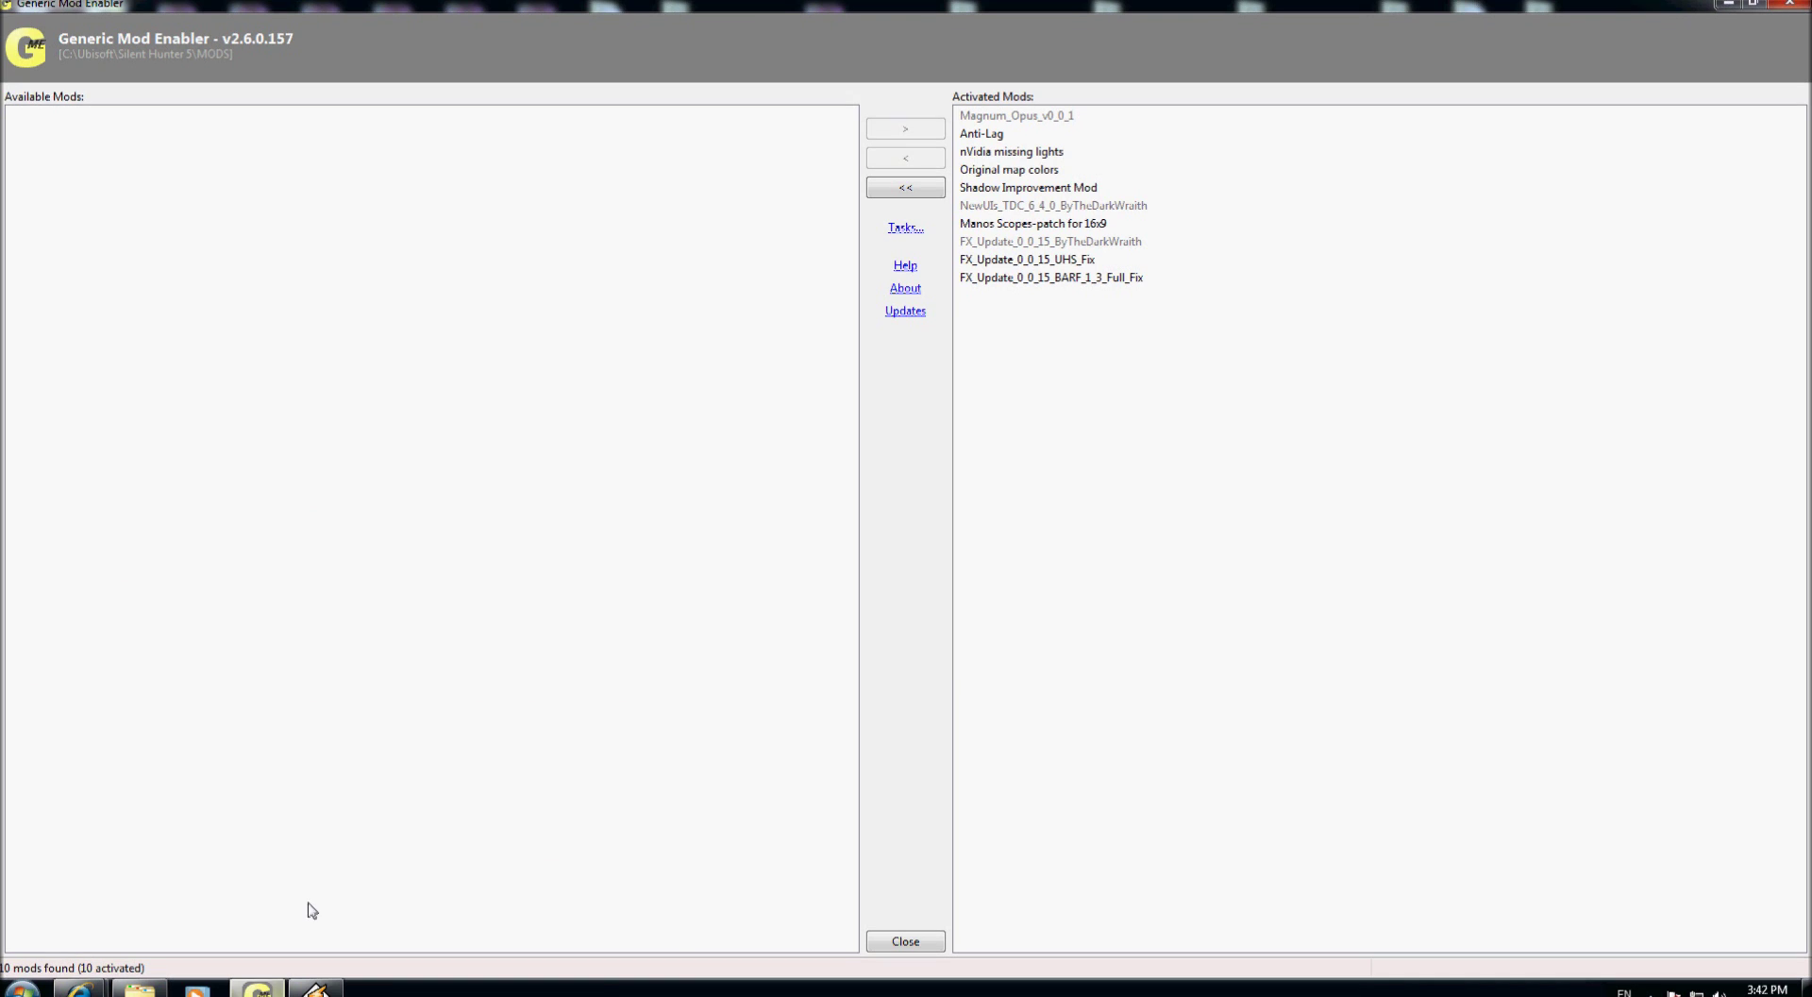
# Import TEST\IRAI_0_0_30_ByTheDarkWraith and activate it, confirming the altered-files warning.
pyautogui.click(904, 229)
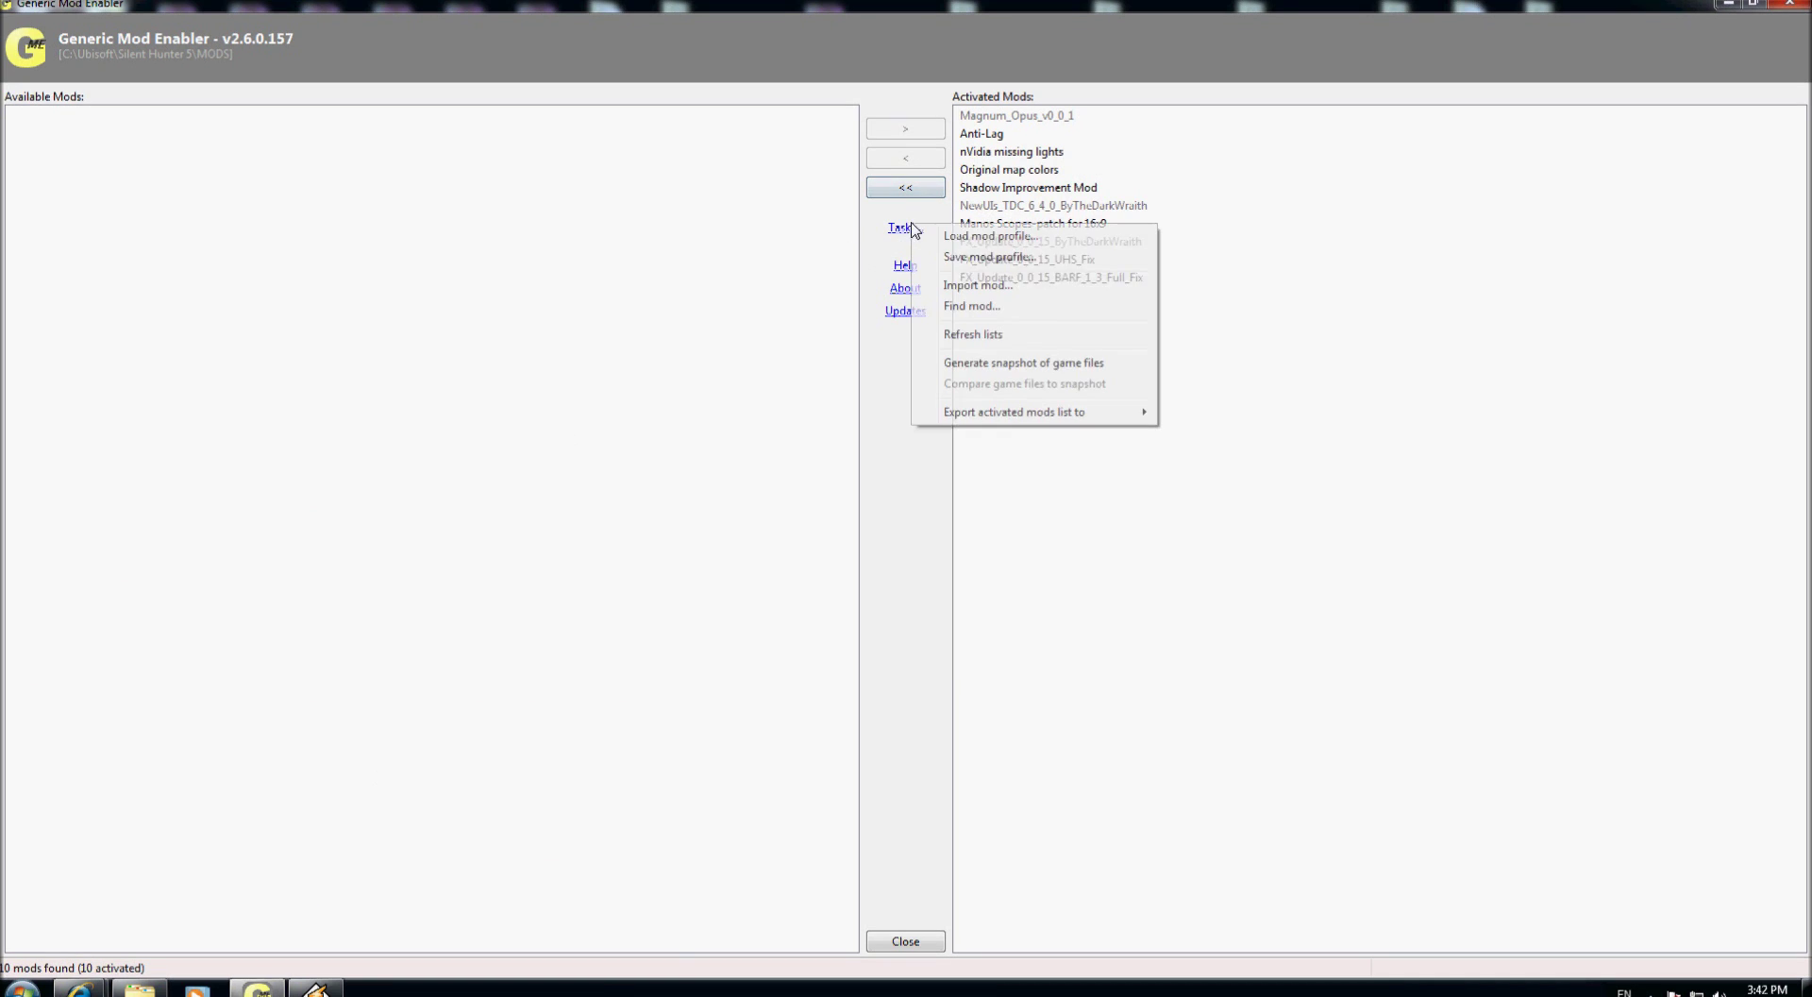
pyautogui.click(1002, 286)
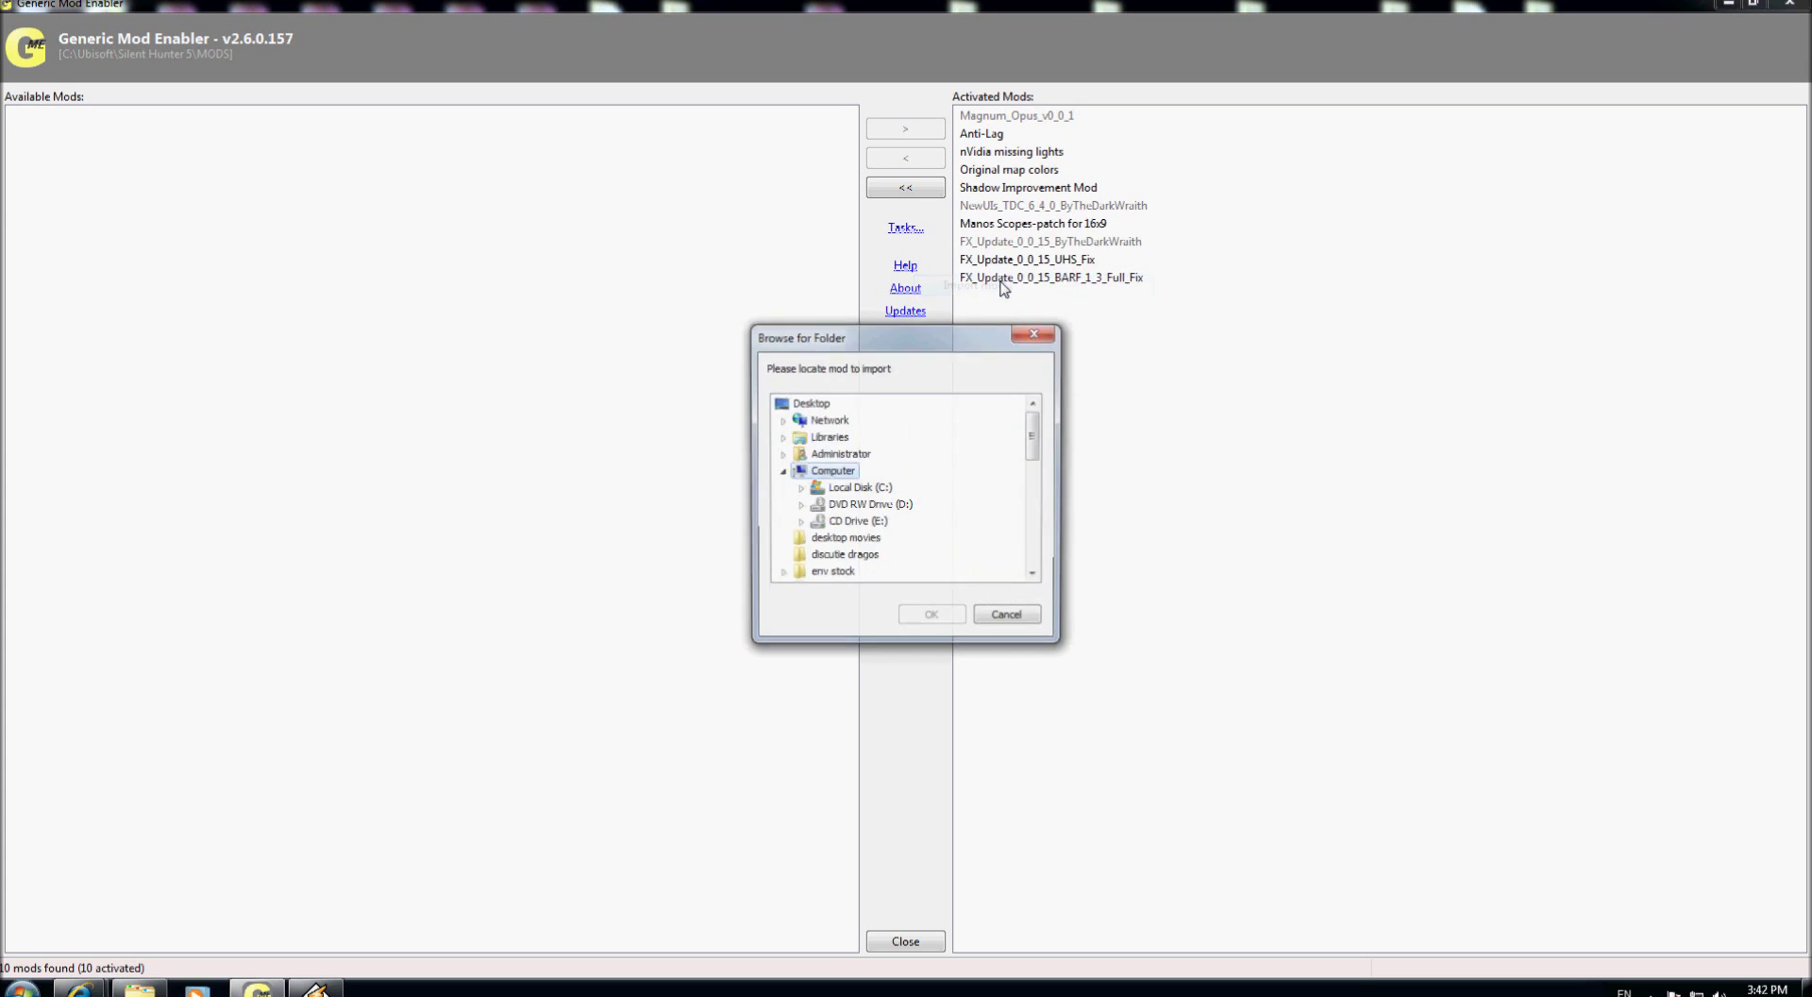
pyautogui.click(817, 521)
pyautogui.scroll(-8, 812, 521)
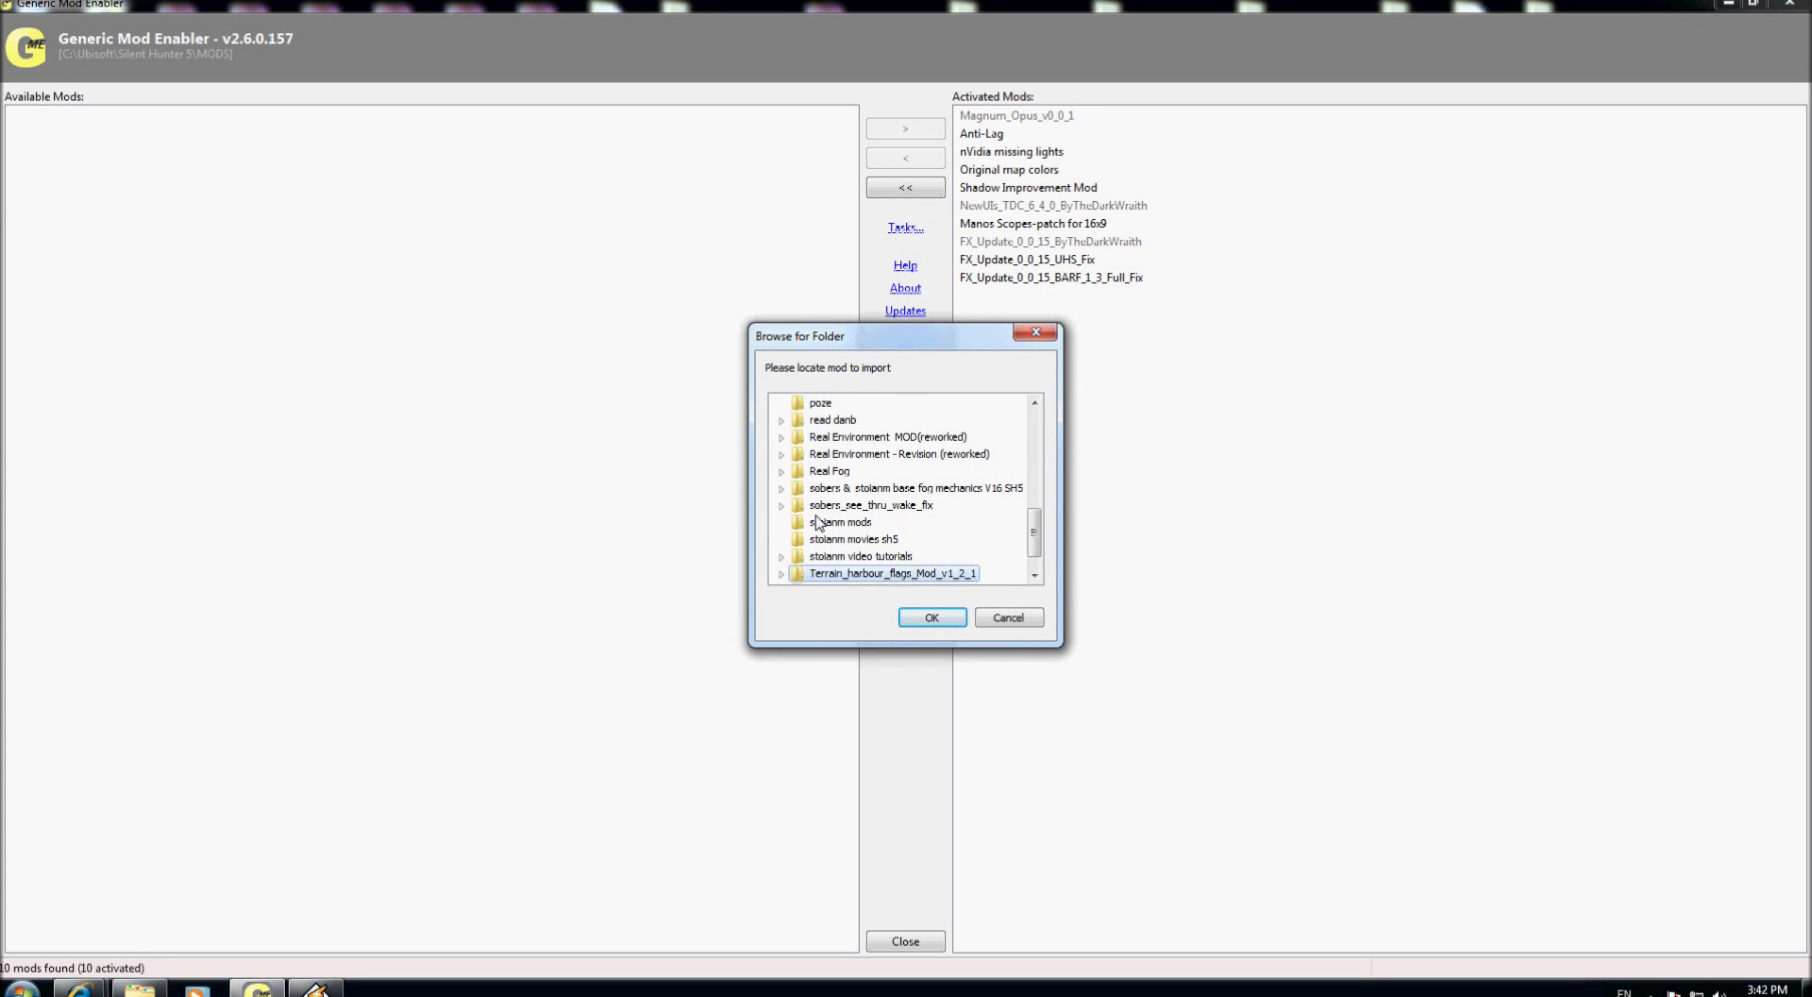
pyautogui.click(789, 572)
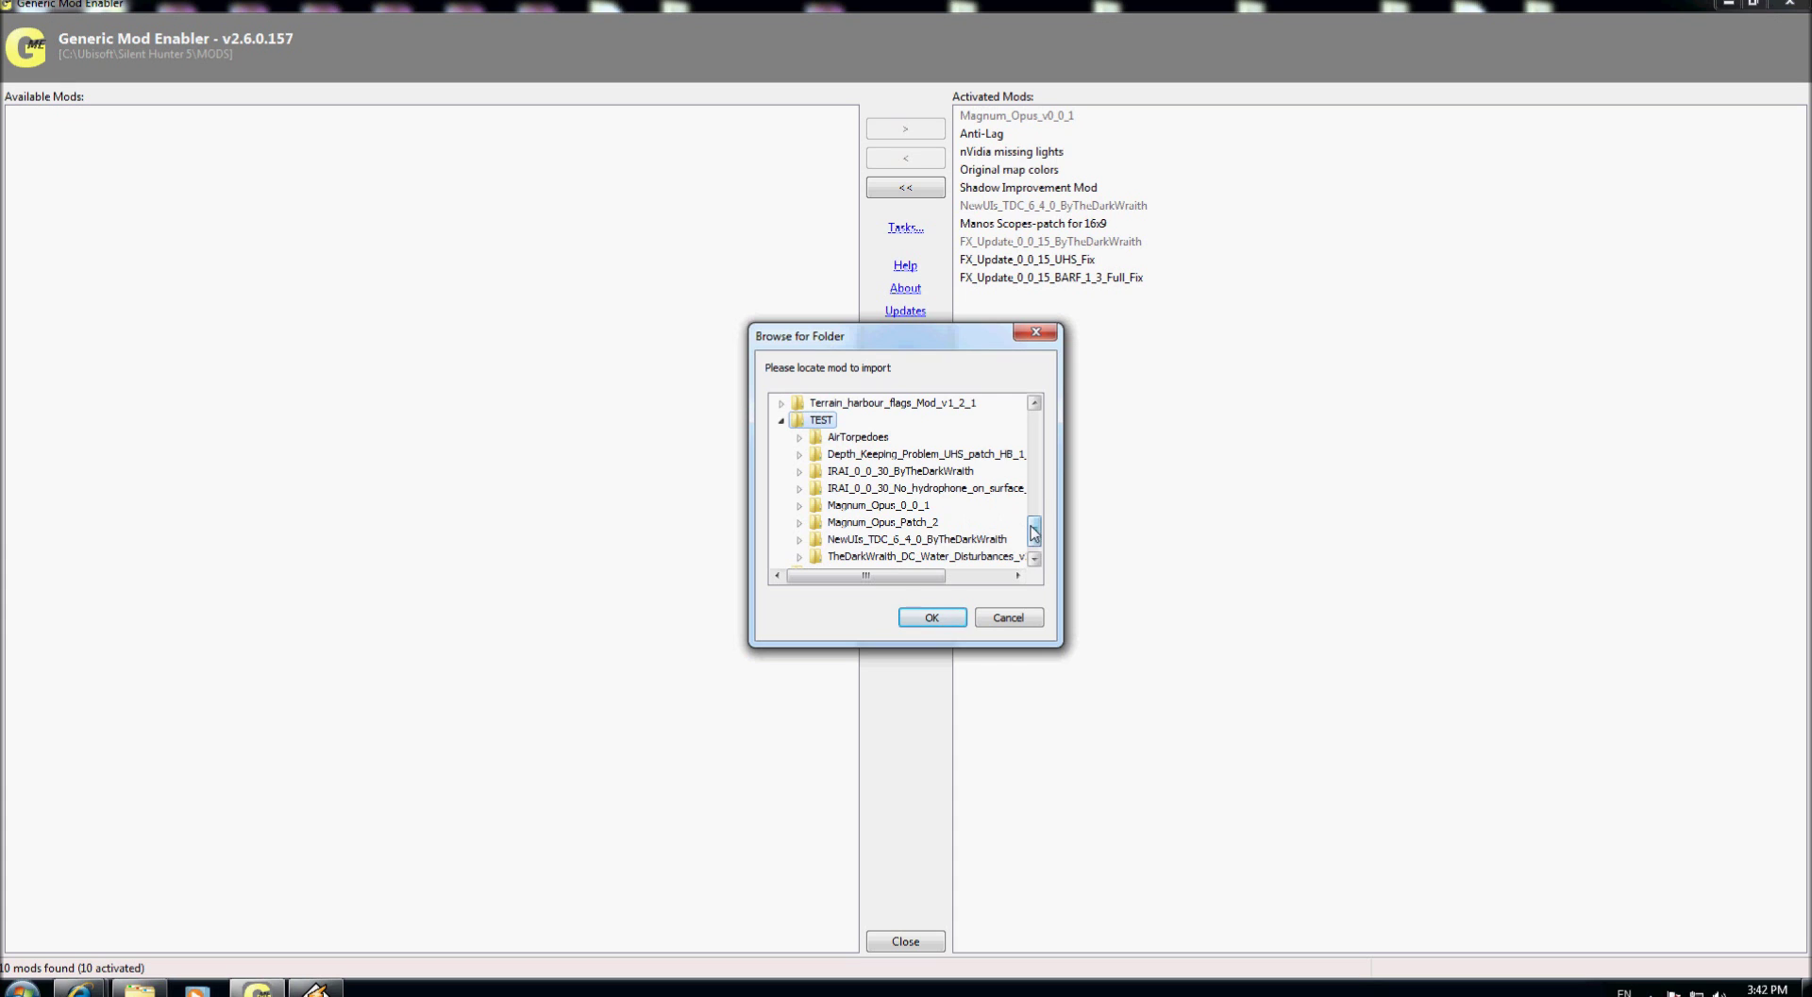
pyautogui.click(852, 473)
pyautogui.click(800, 472)
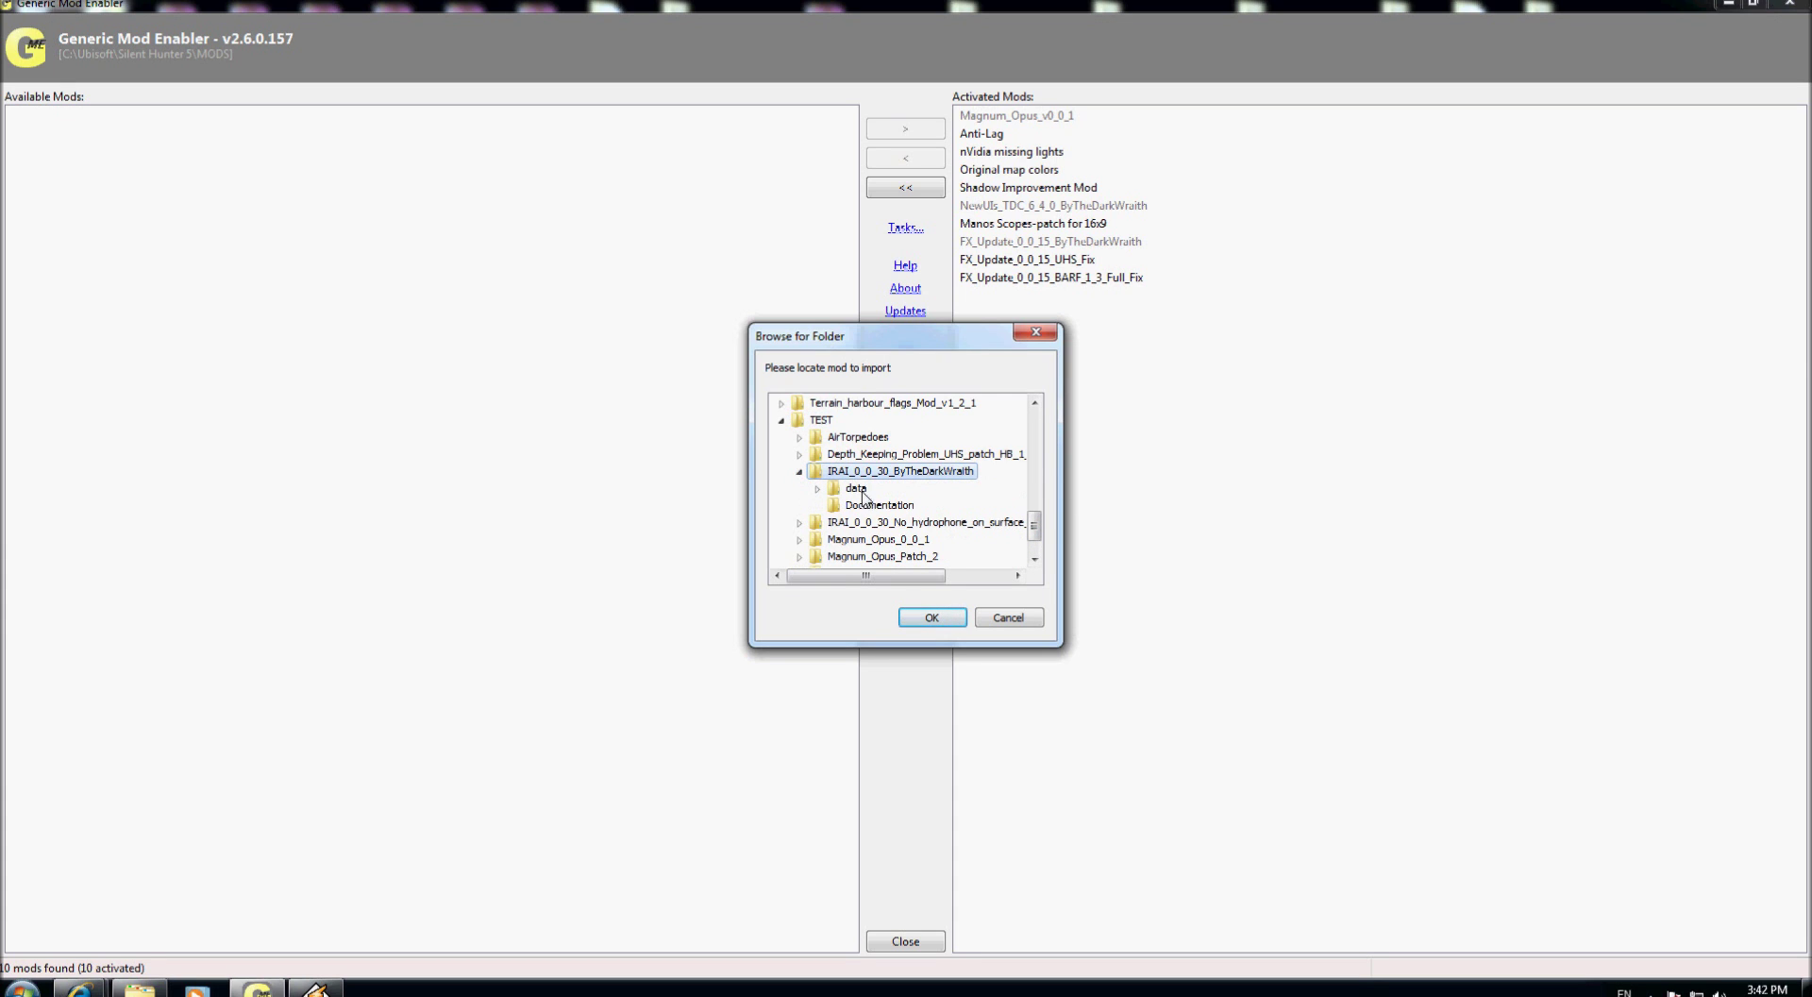
pyautogui.click(931, 619)
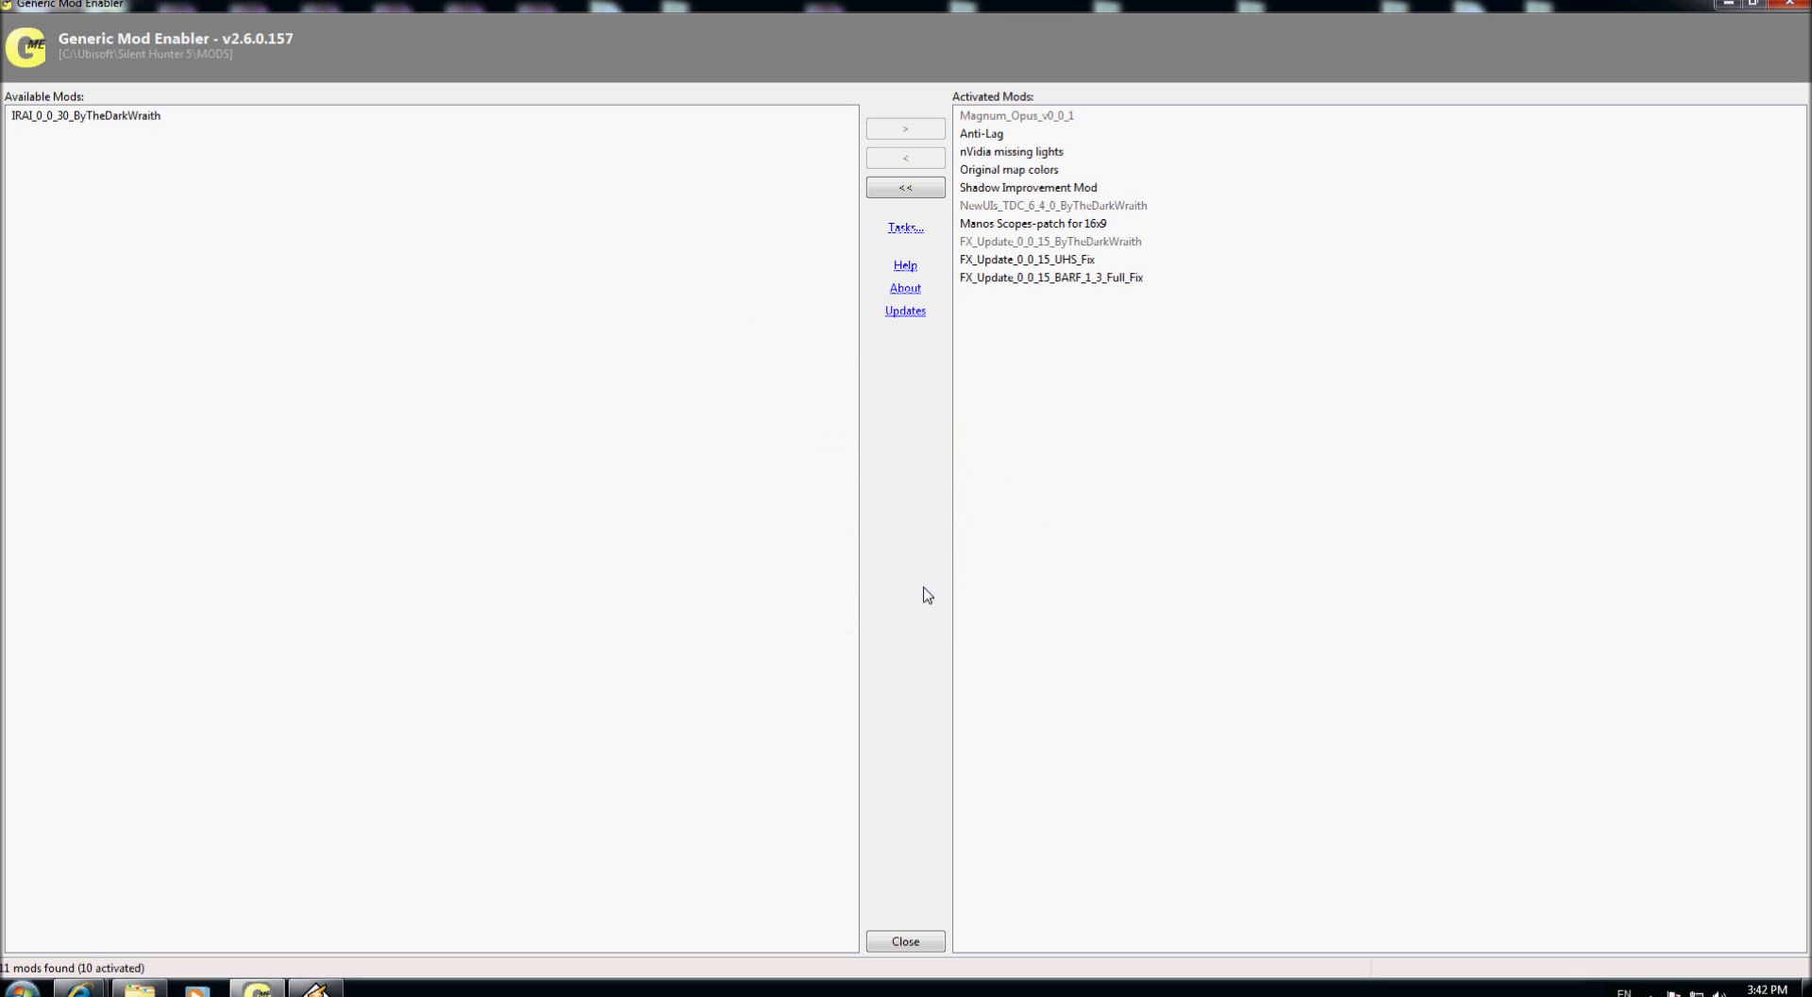
pyautogui.click(283, 115)
pyautogui.click(905, 129)
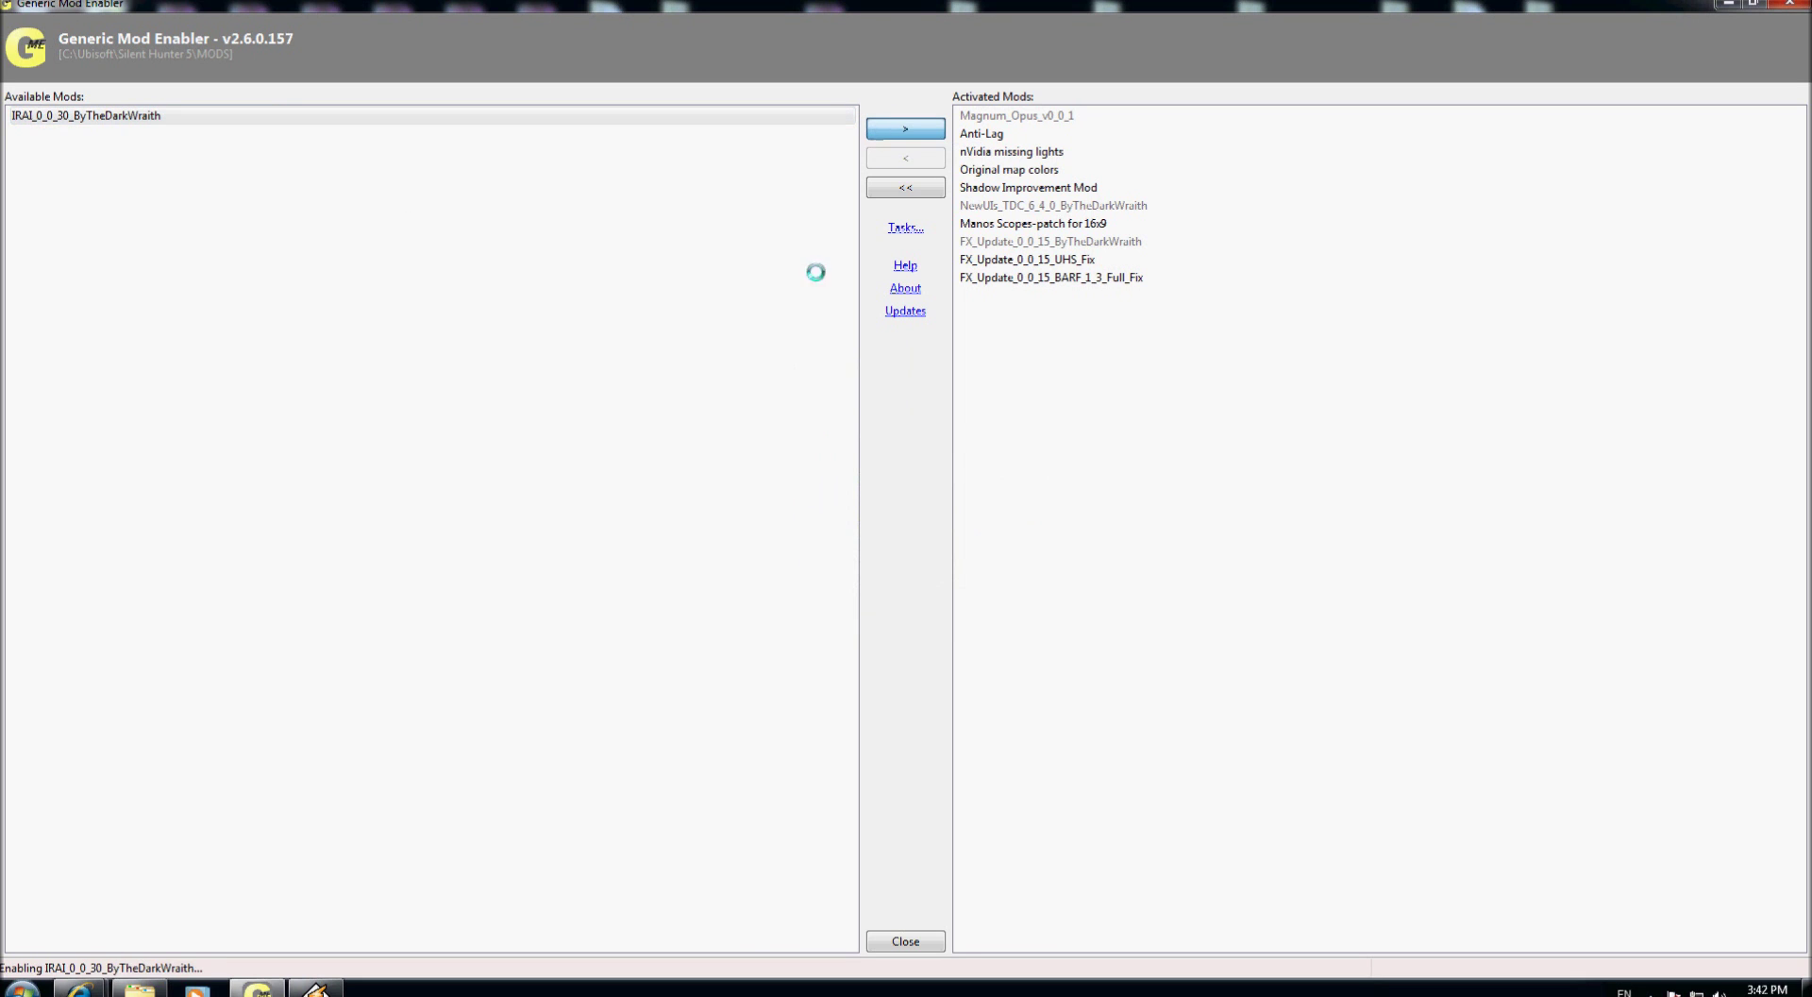
pyautogui.click(861, 597)
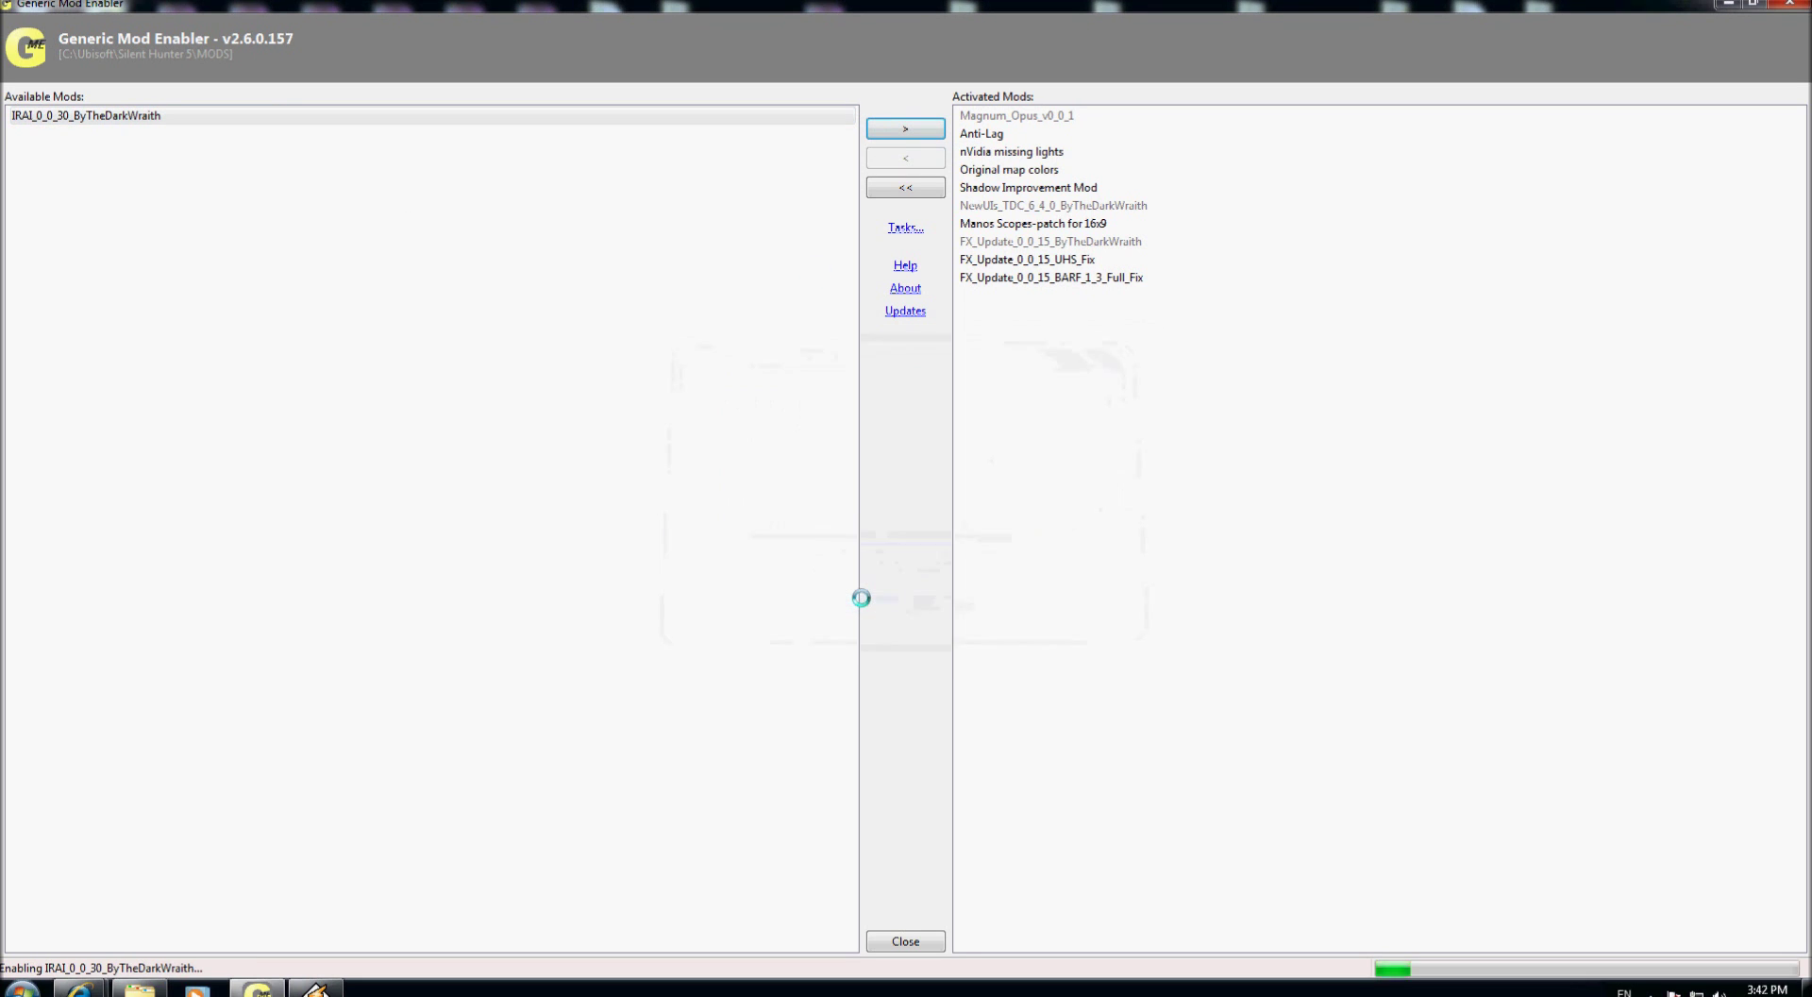
# Import the TEST\IRAI_0_0_30_No_hydrophone_on_surface_No_Aircraft_spotting folder as a mod.
pyautogui.click(917, 236)
pyautogui.click(972, 291)
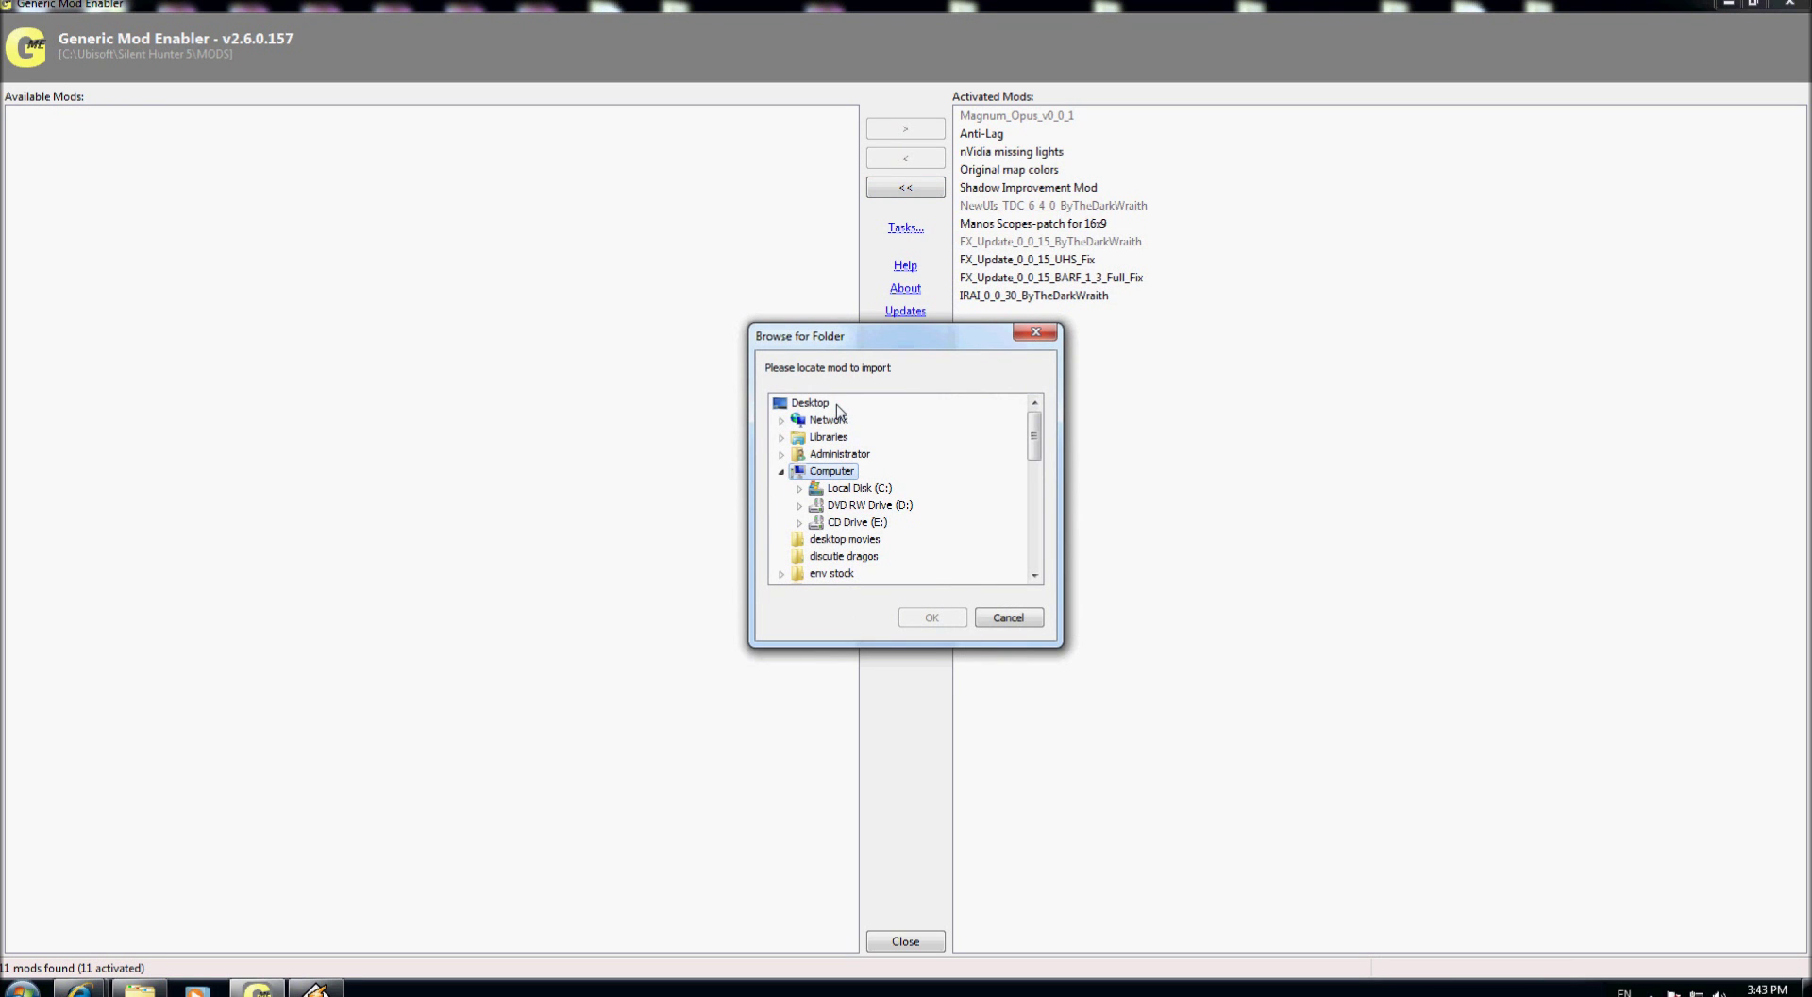
pyautogui.click(854, 522)
pyautogui.write('test')
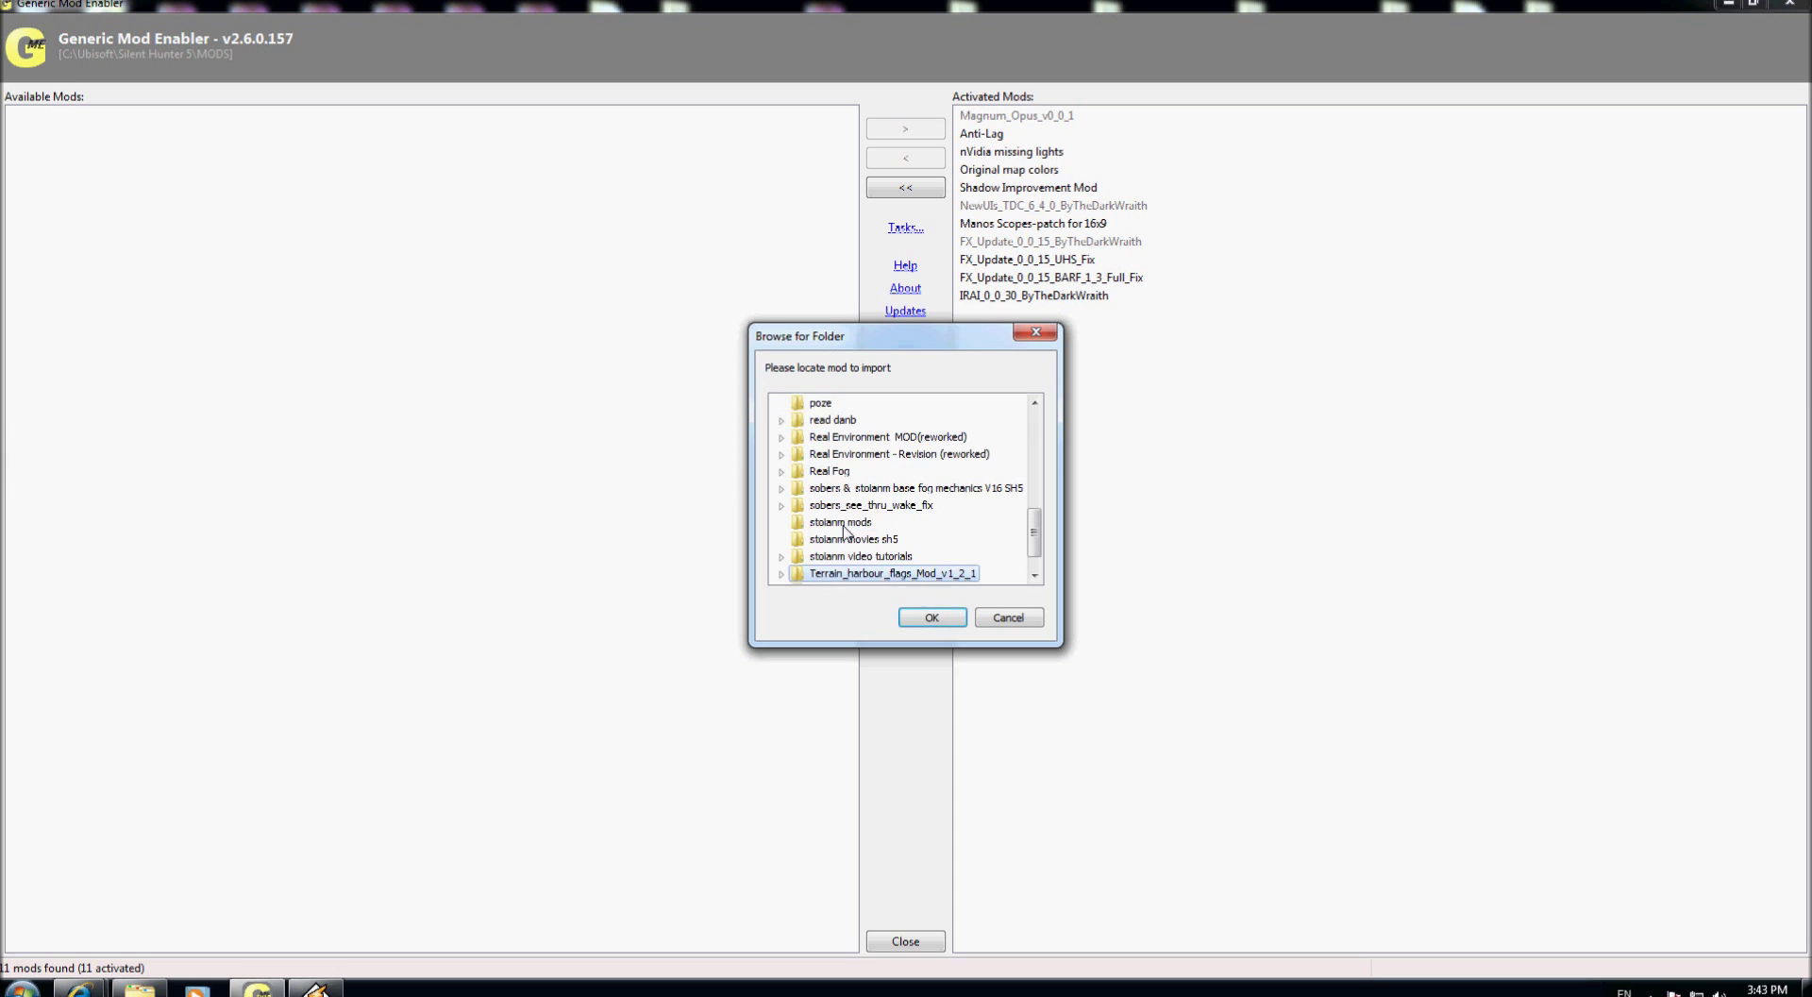
pyautogui.click(781, 573)
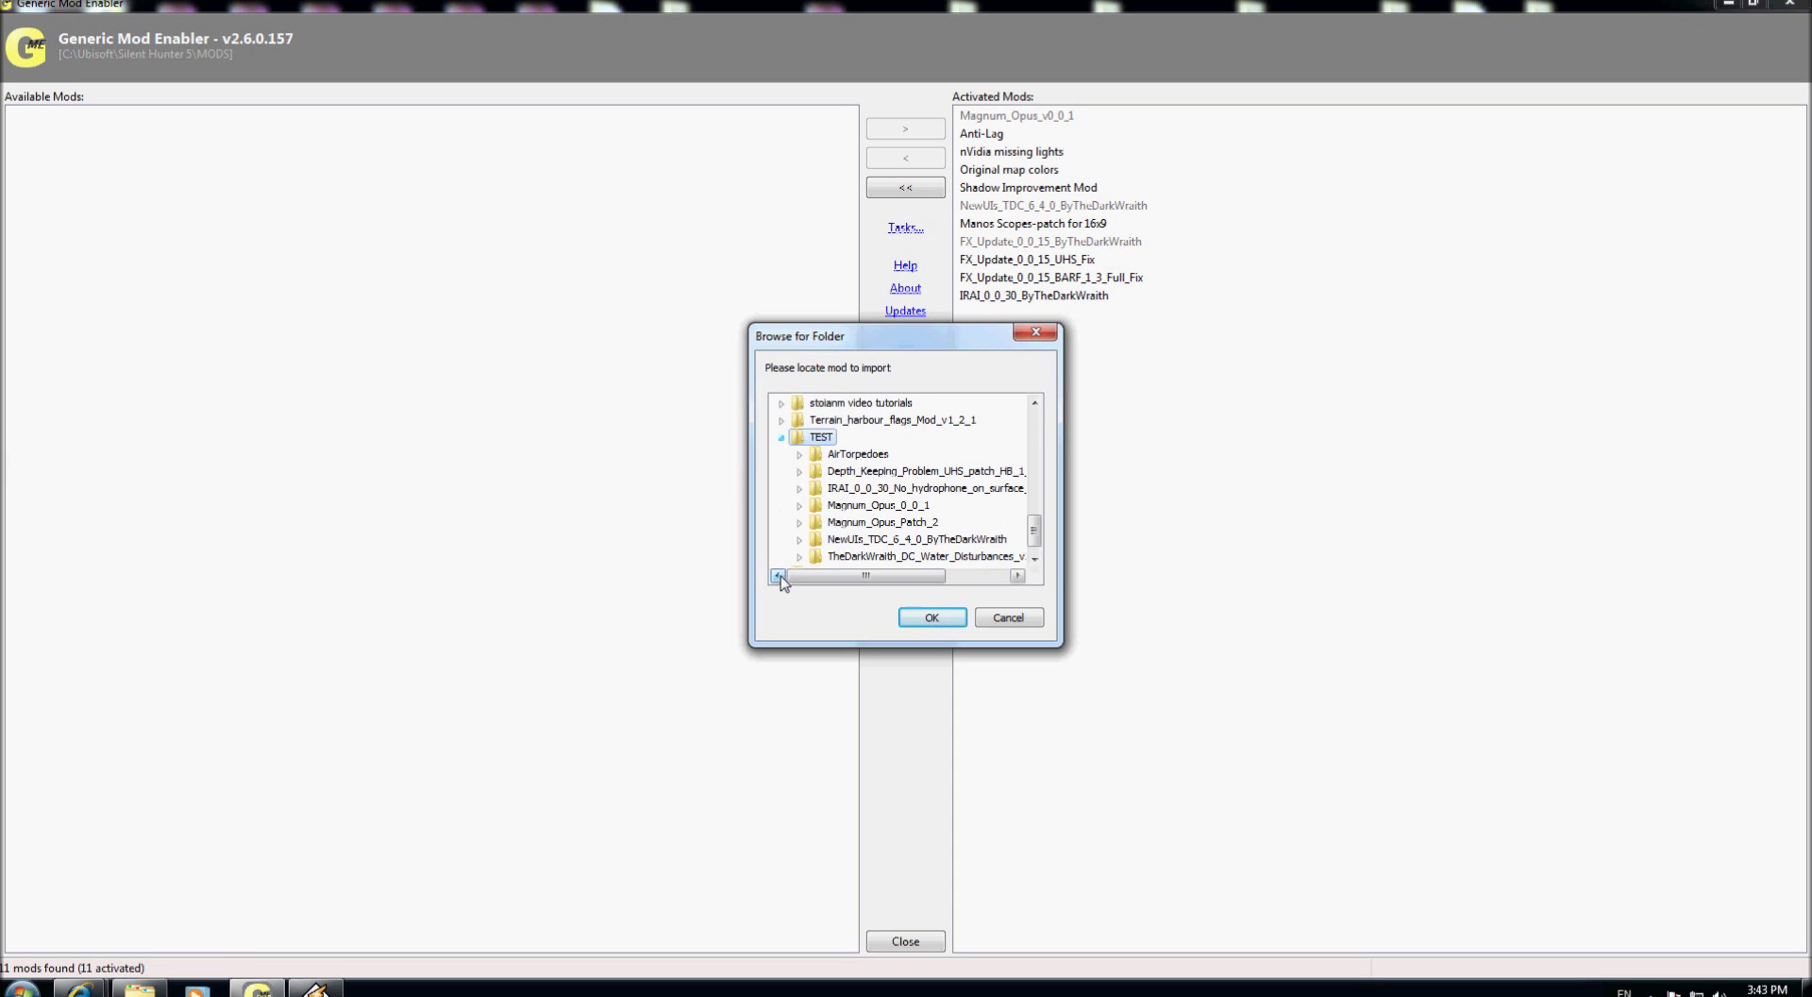
pyautogui.click(848, 492)
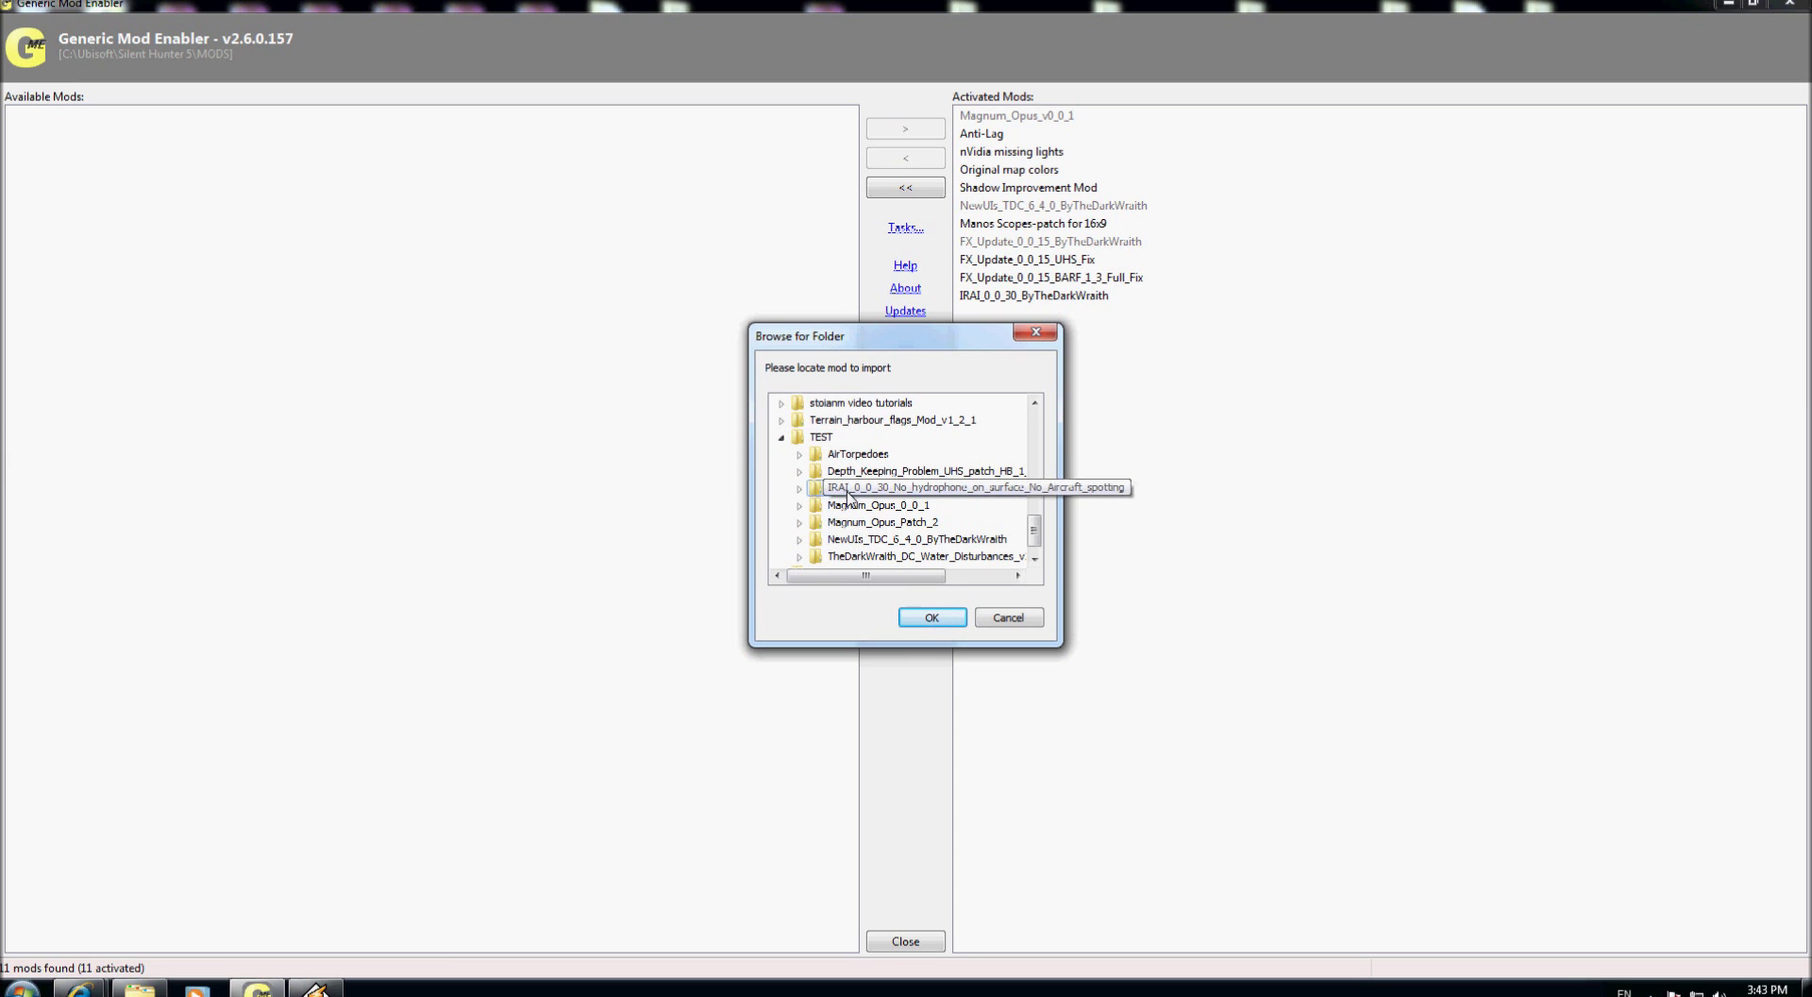
pyautogui.click(932, 619)
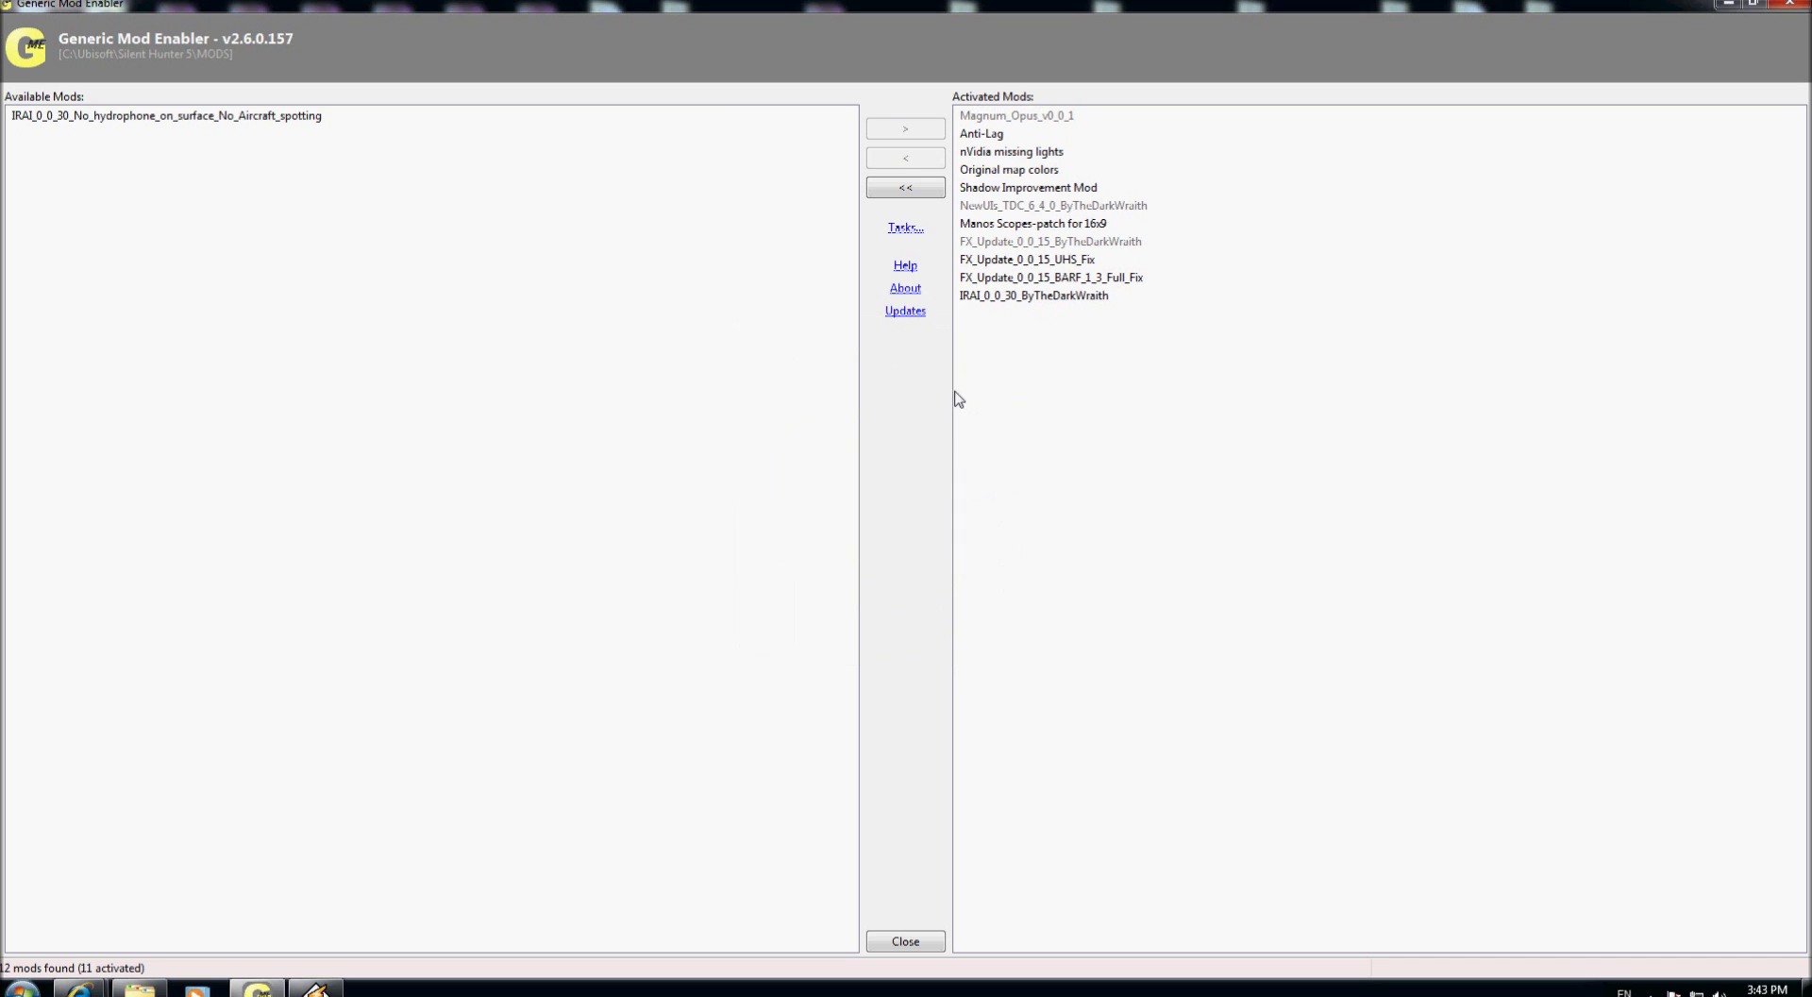
# Activate the no-hydrophone IRAI mod, confirming the warning with Yes.
pyautogui.click(261, 115)
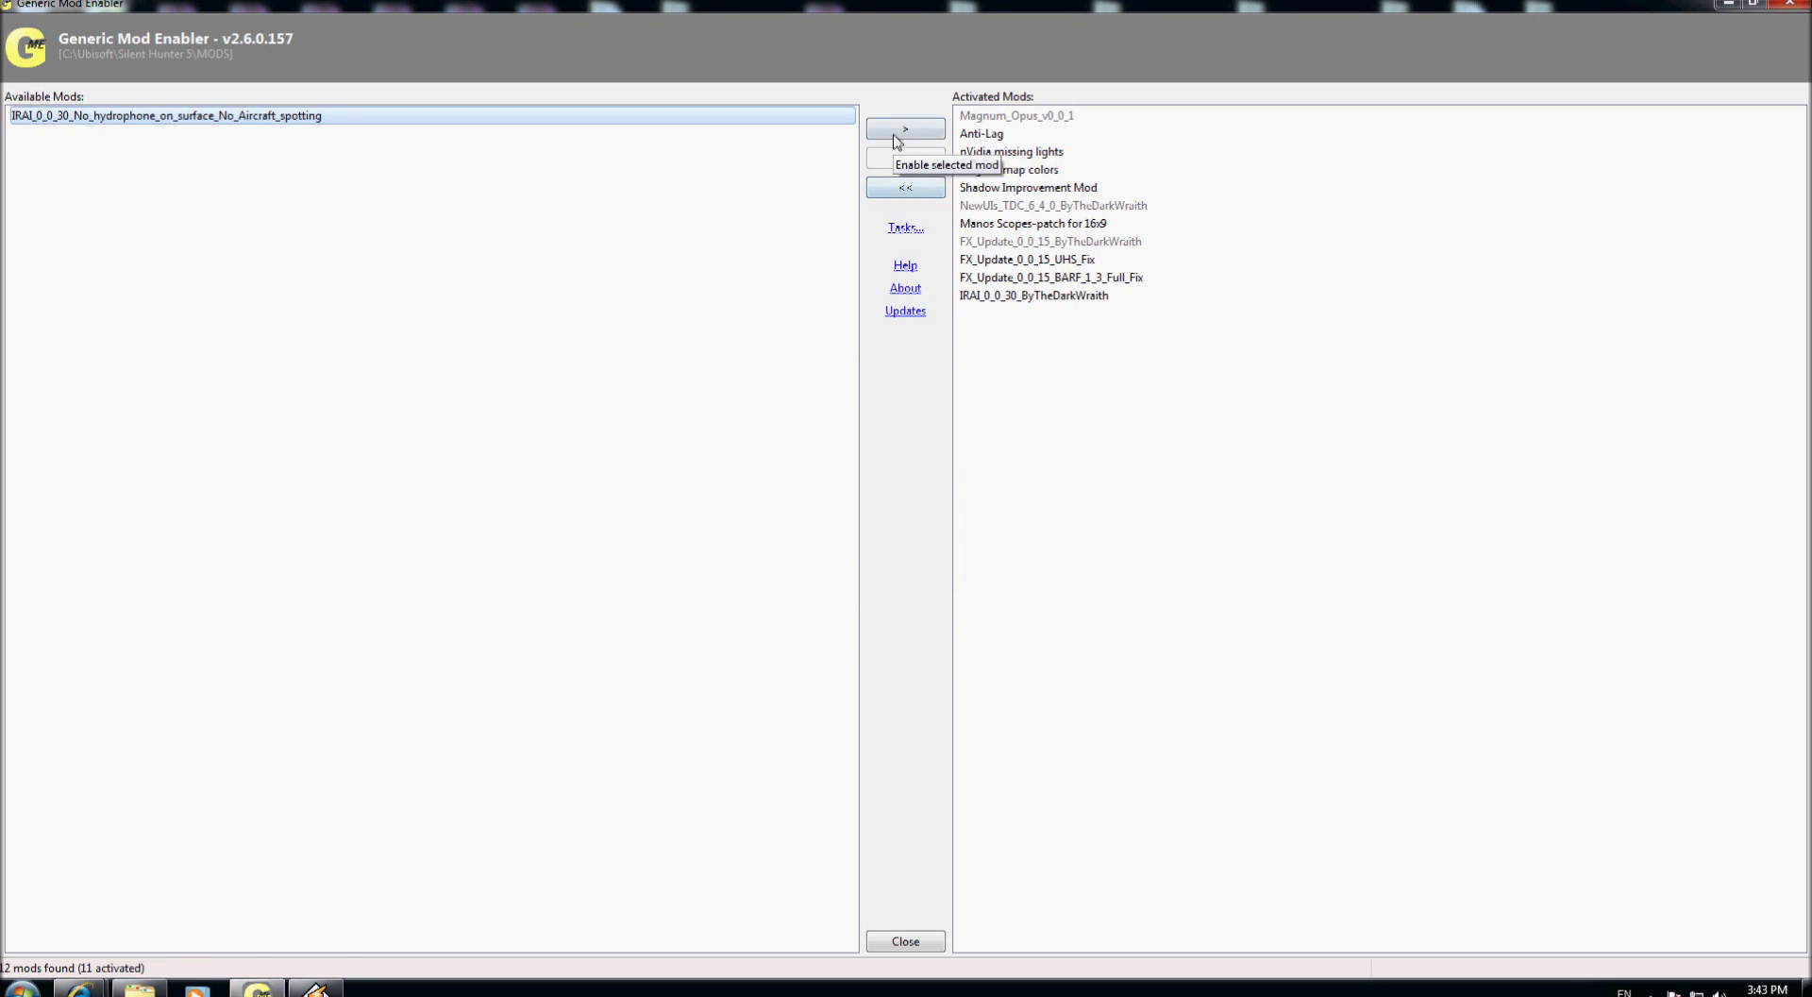
pyautogui.click(895, 137)
pyautogui.click(865, 607)
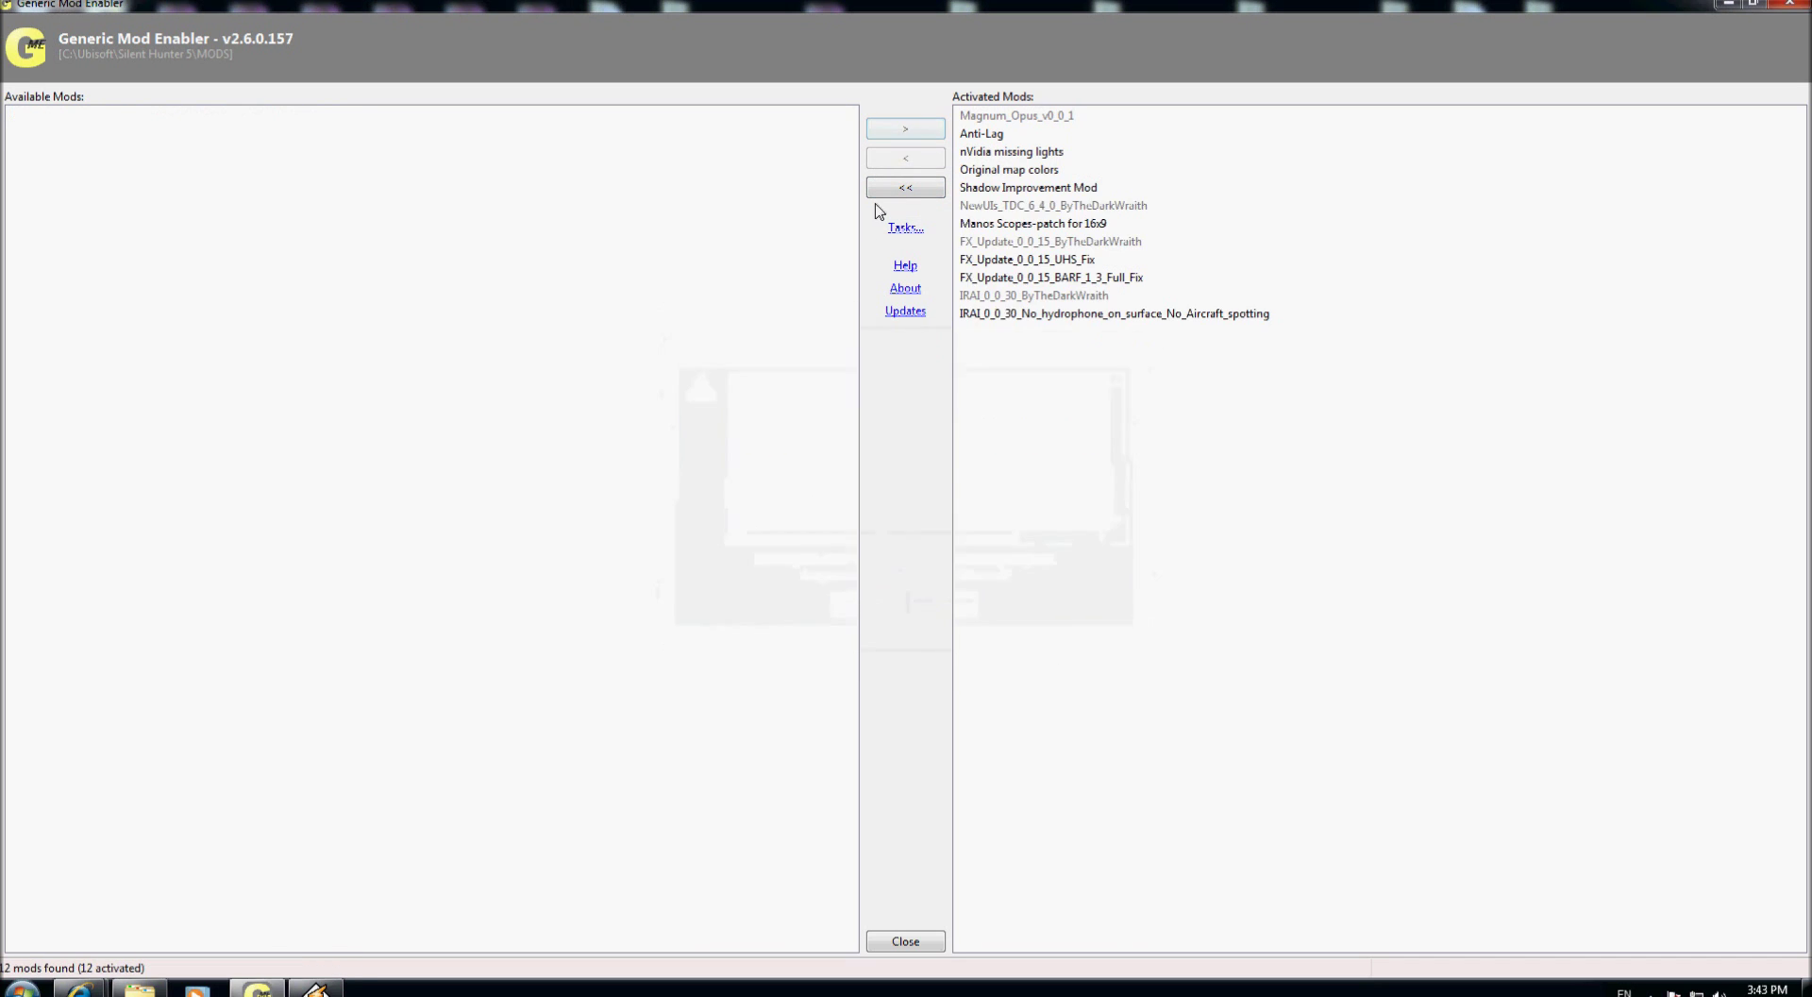
# Import the AirTorpedoes folder from TEST as a mod.
pyautogui.click(908, 229)
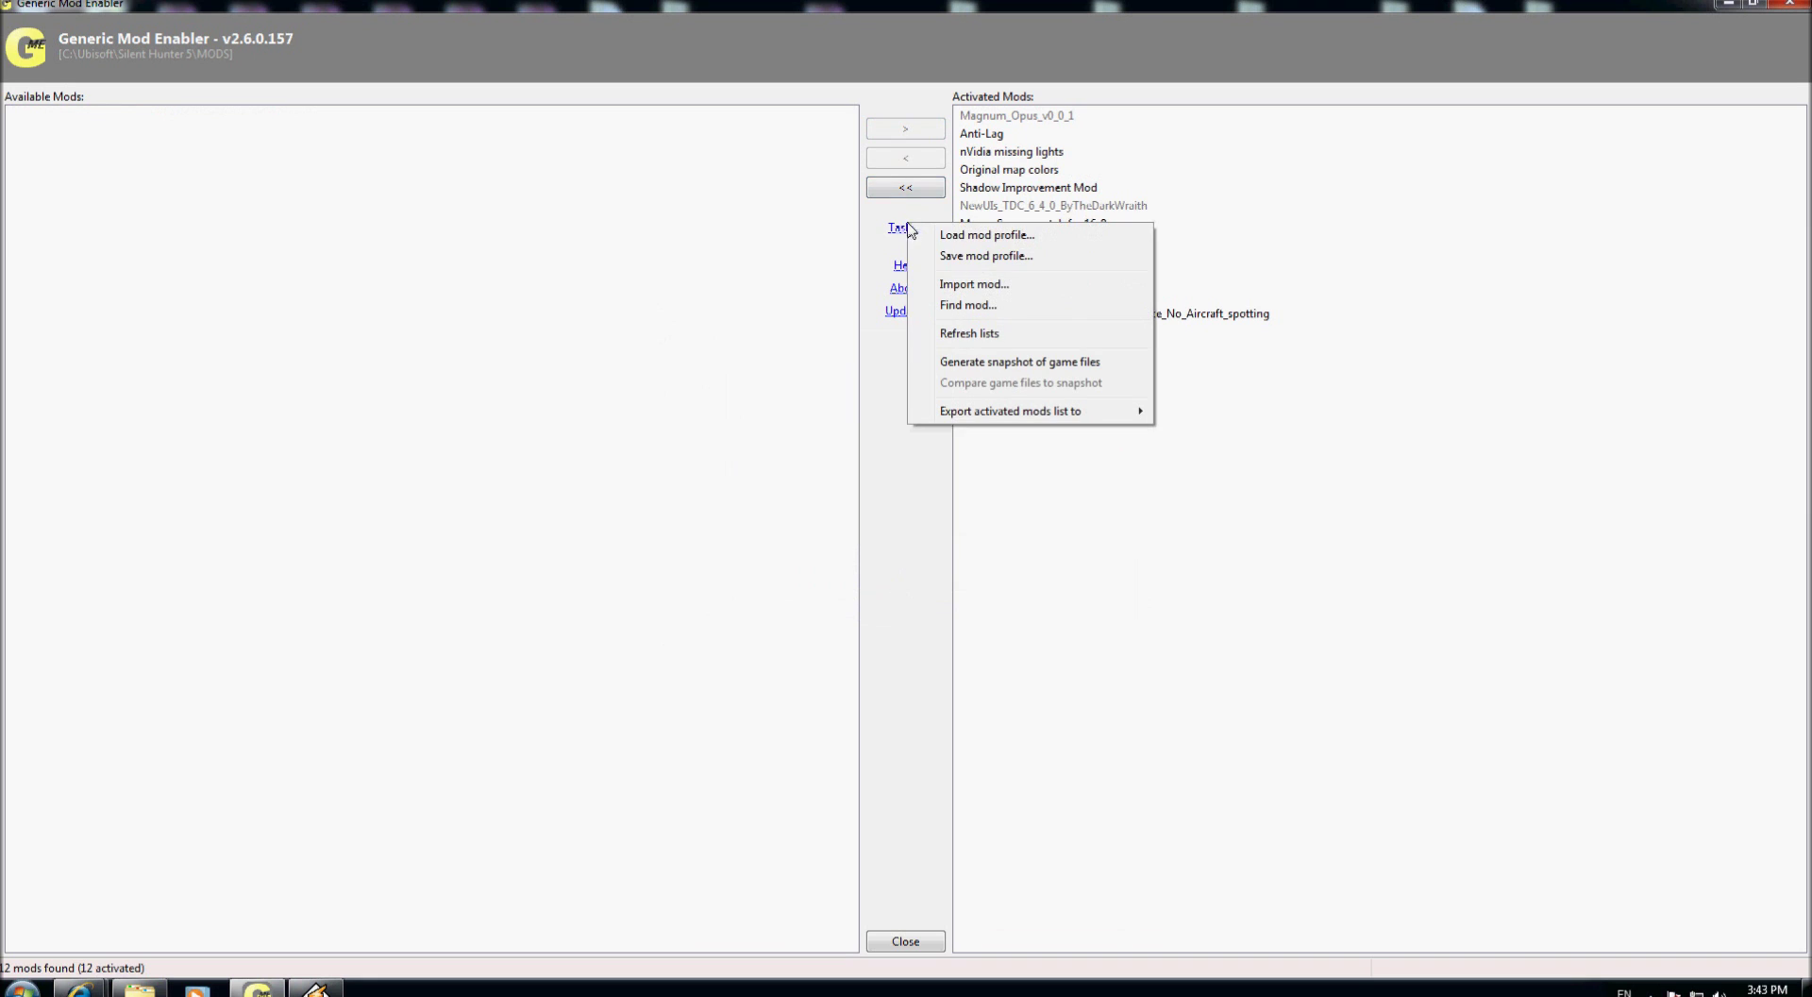
pyautogui.click(972, 284)
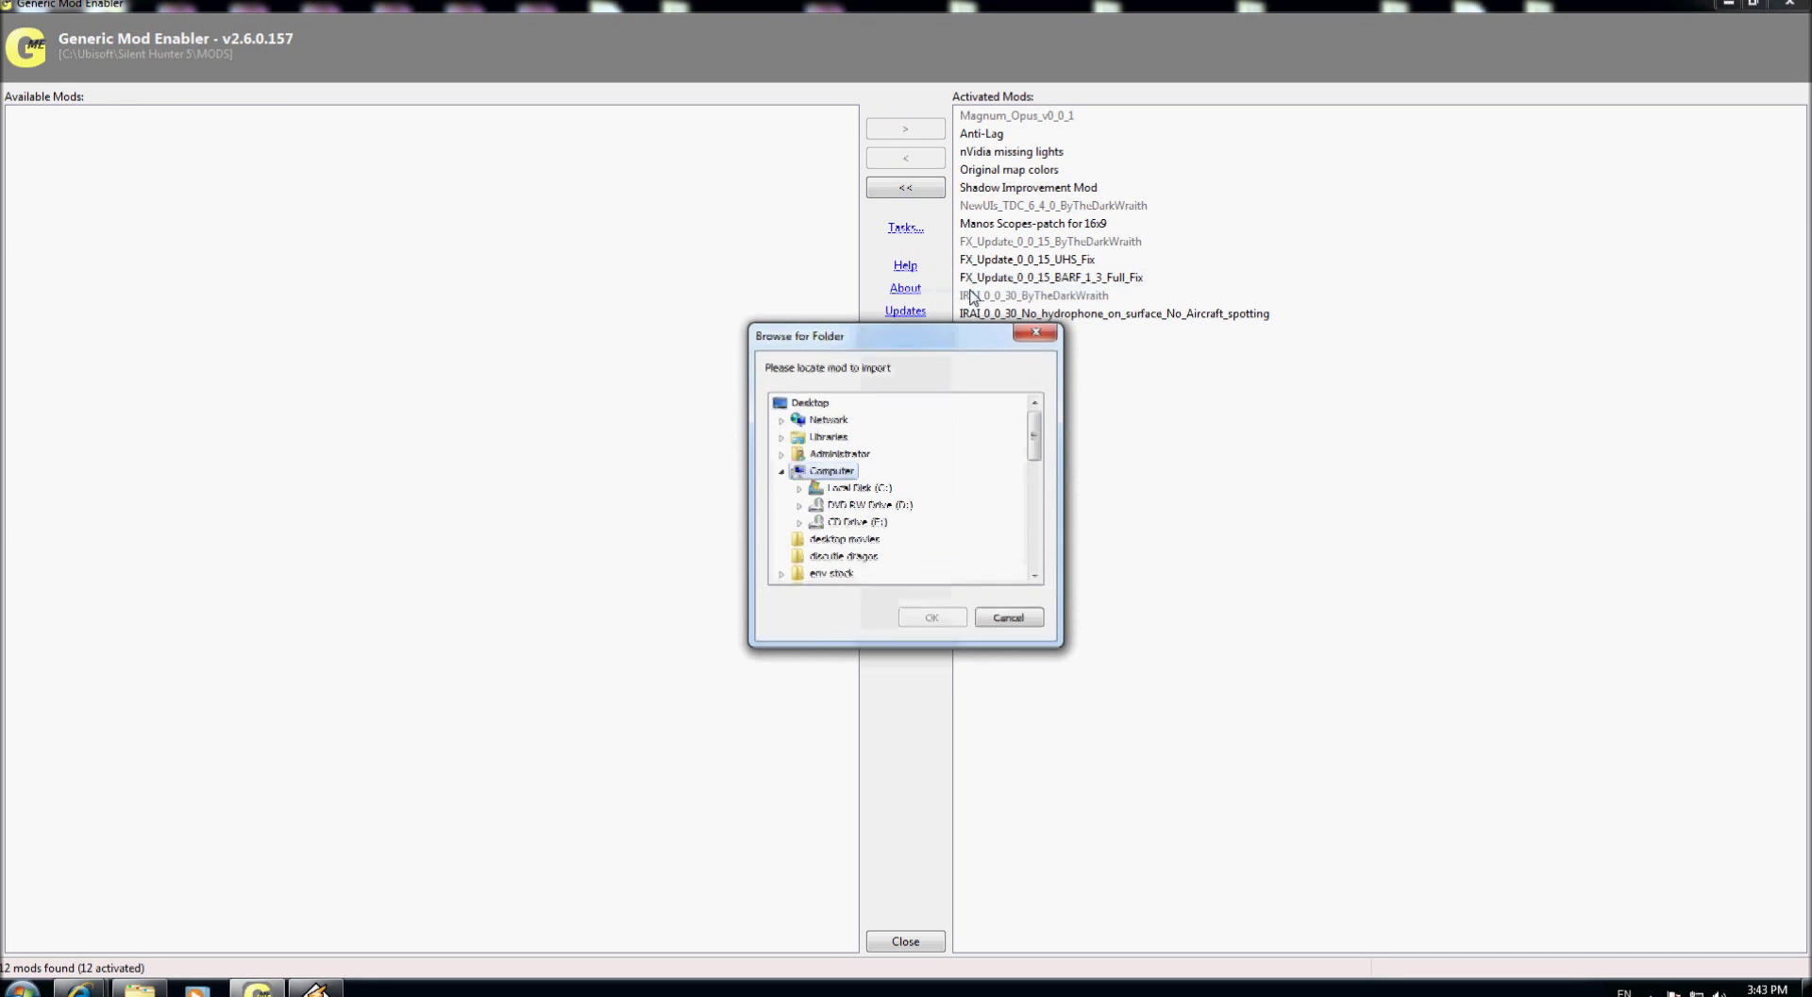
pyautogui.click(826, 487)
pyautogui.press('t')
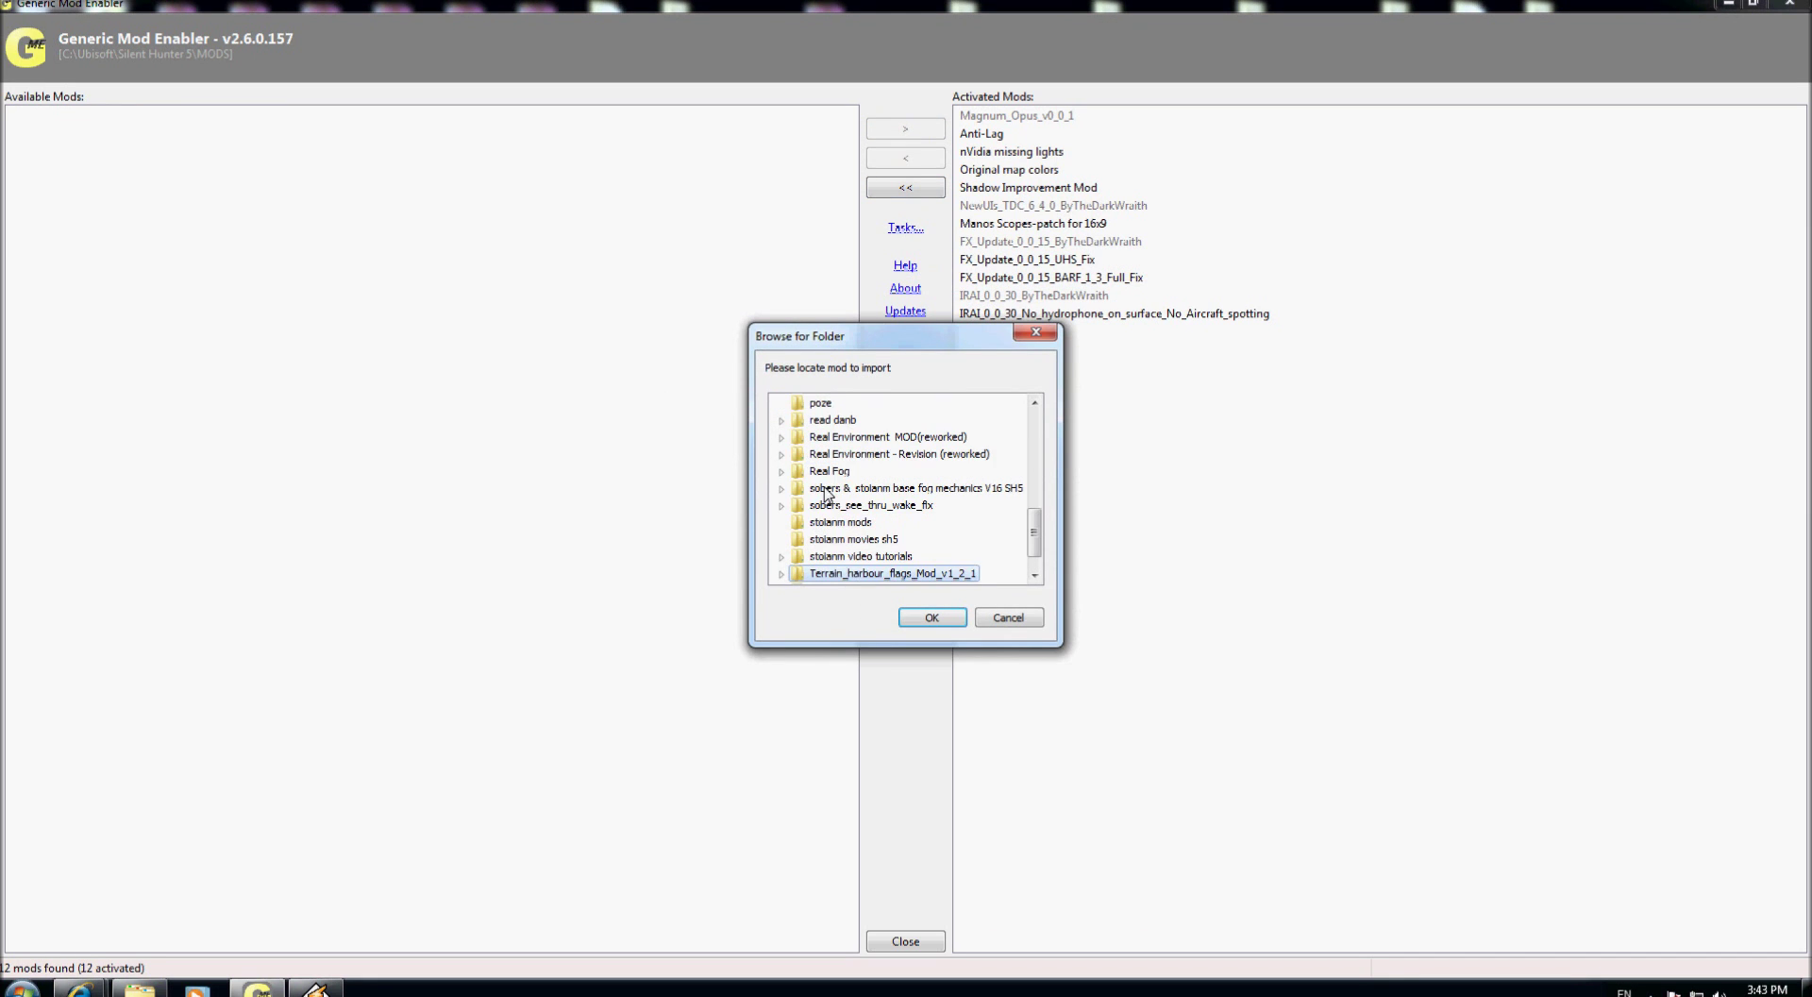
pyautogui.press('t')
pyautogui.press('Right')
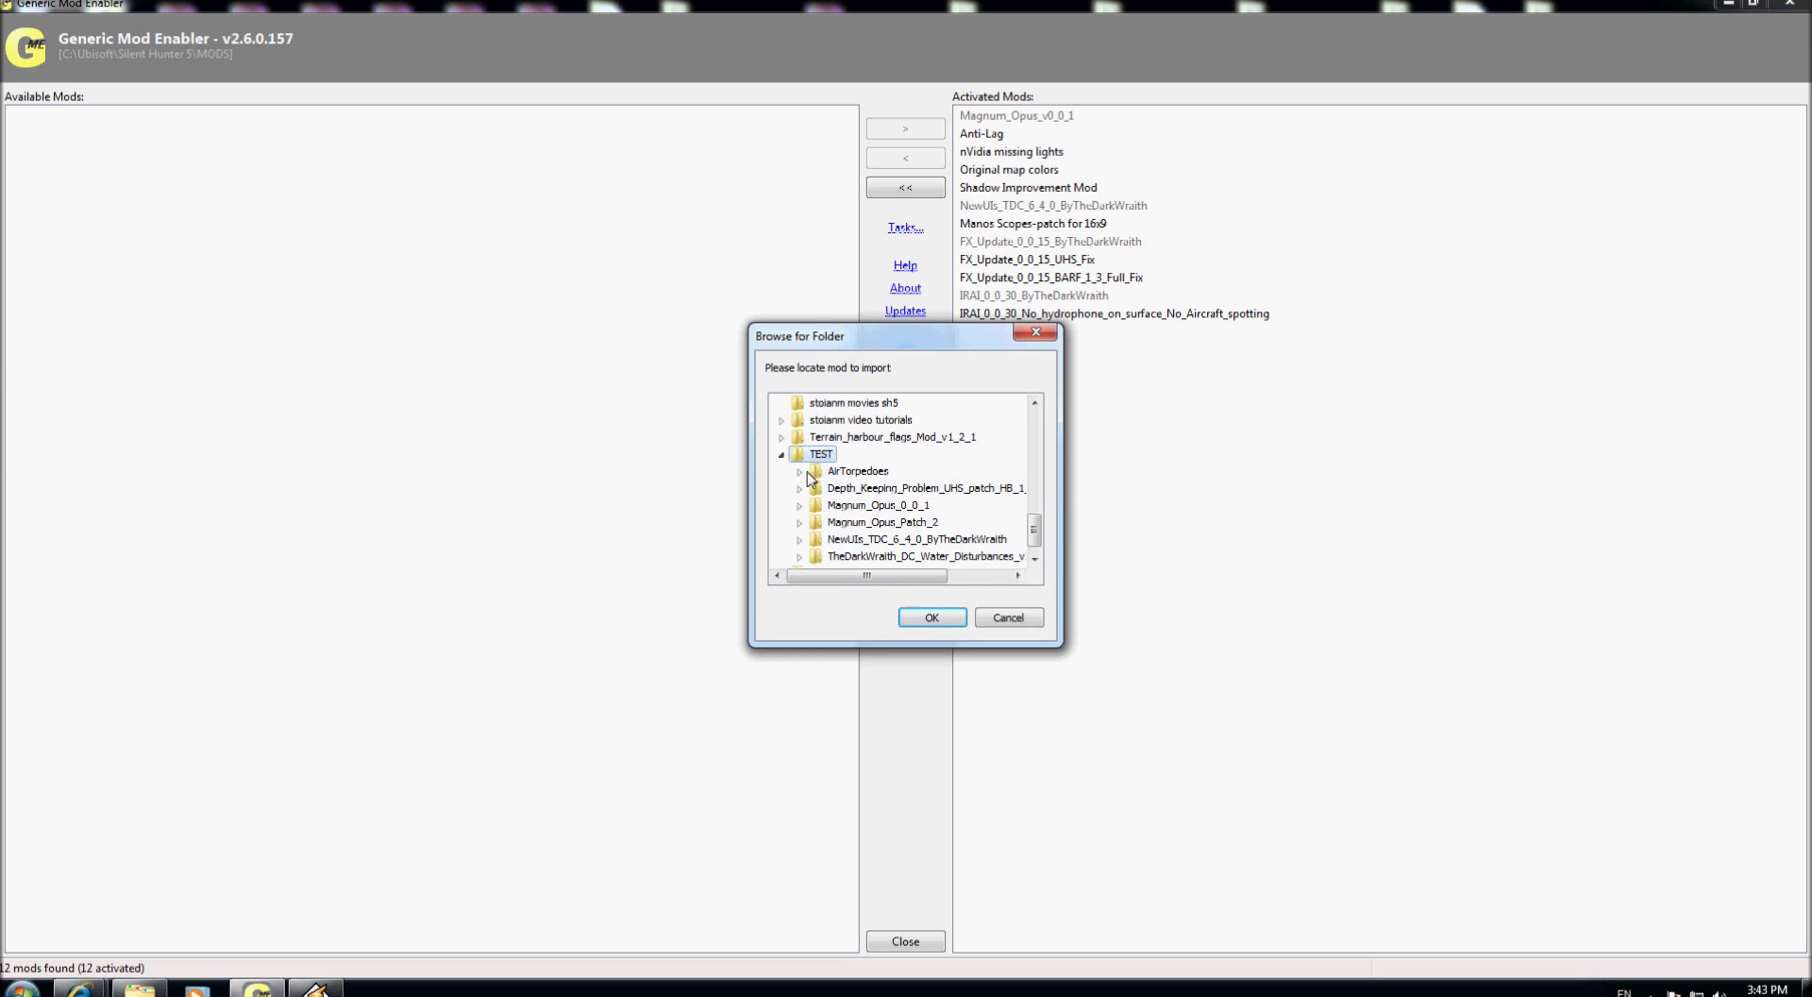
pyautogui.click(801, 471)
pyautogui.click(851, 472)
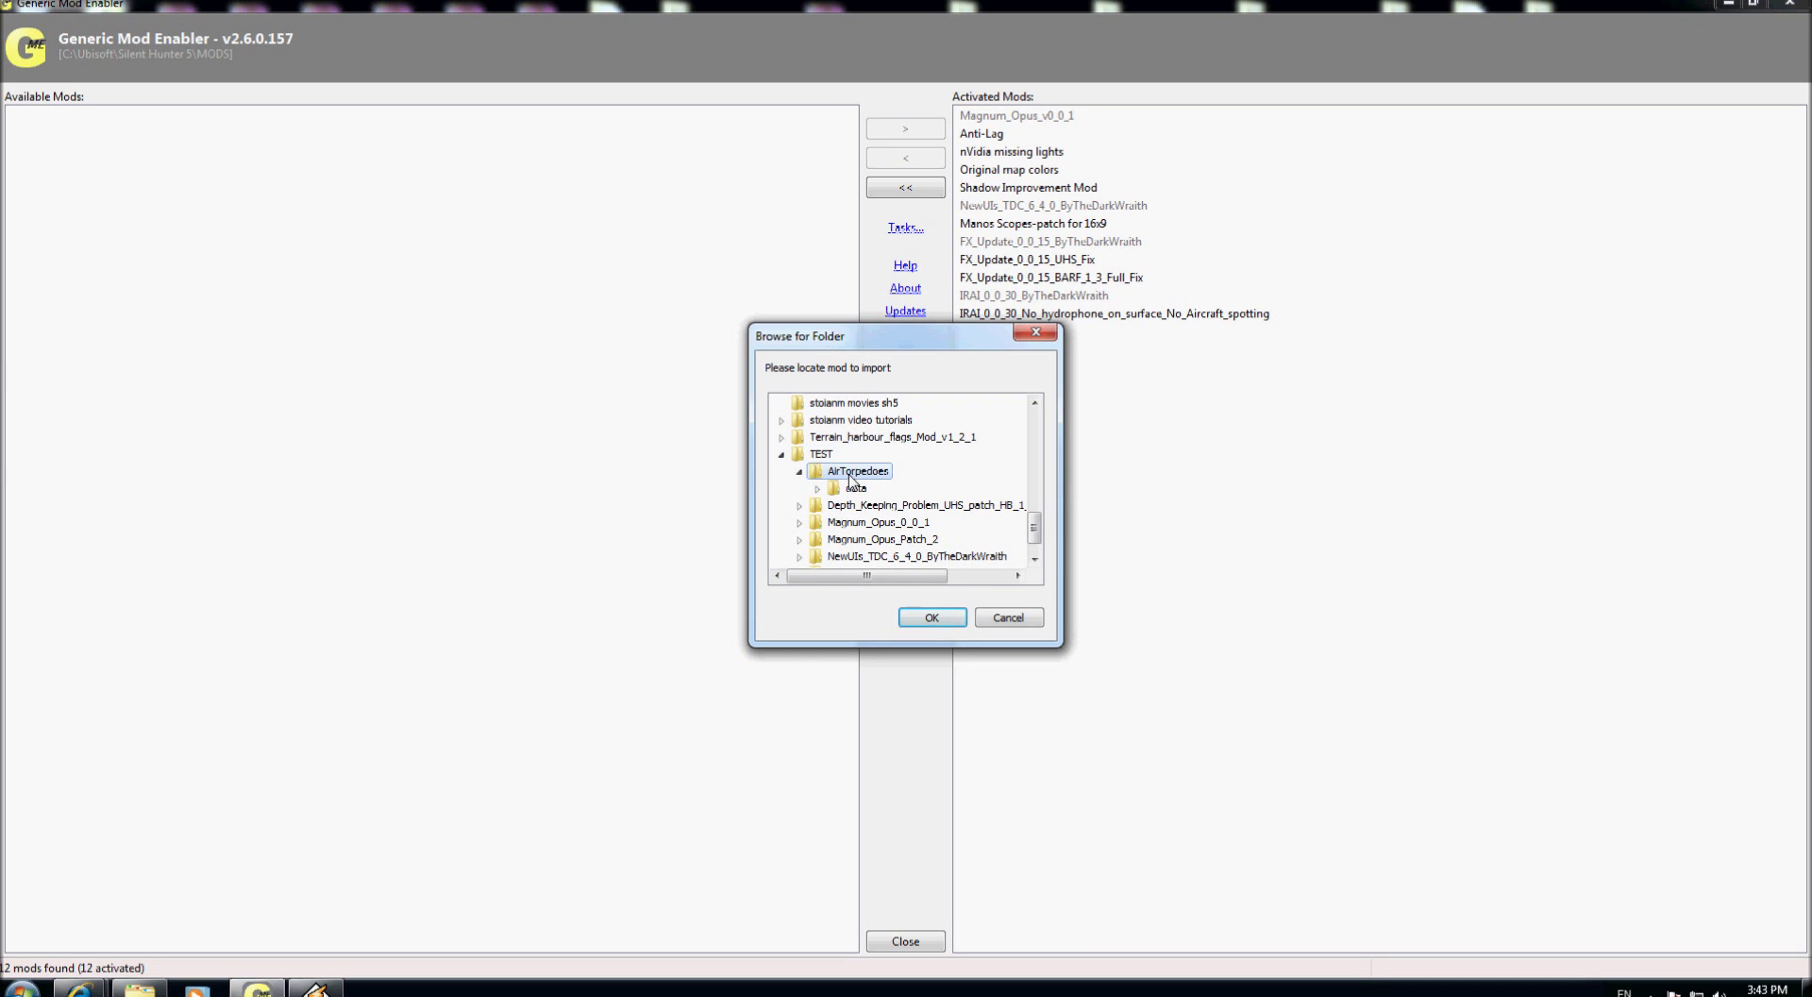
pyautogui.click(930, 615)
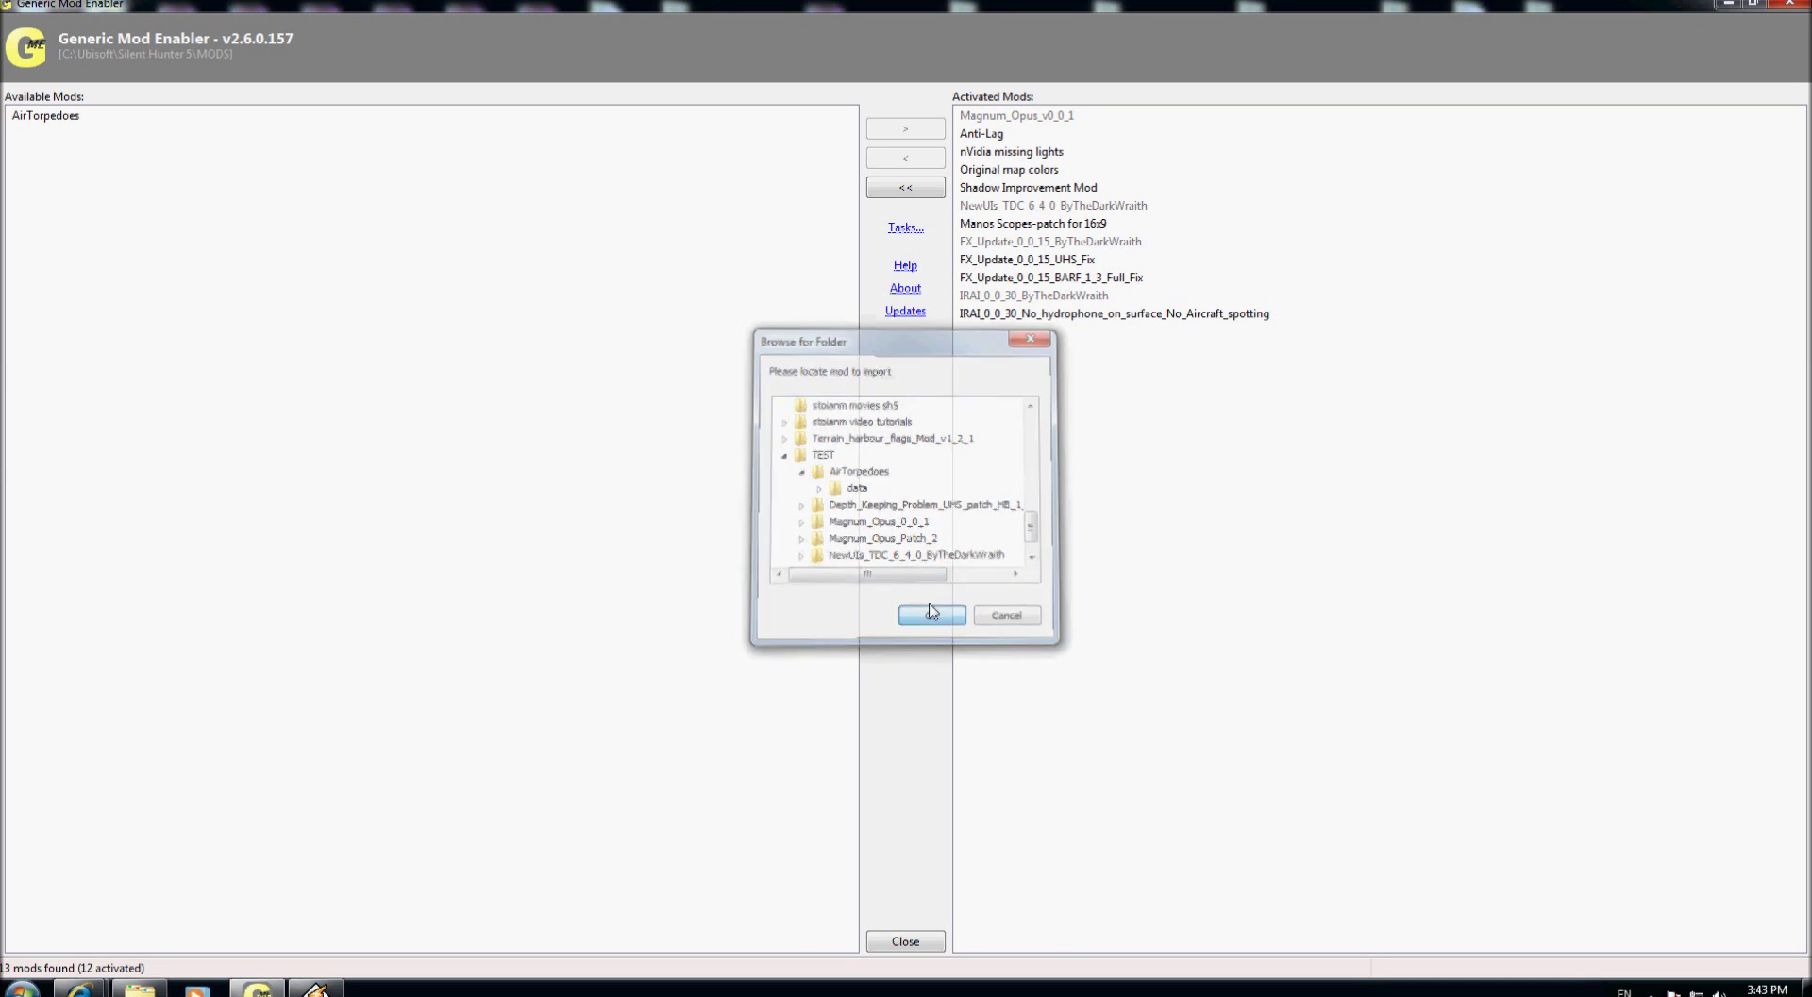
# Activate AirTorpedoes, accepting the adverse-effects warning.
pyautogui.click(91, 114)
pyautogui.click(904, 130)
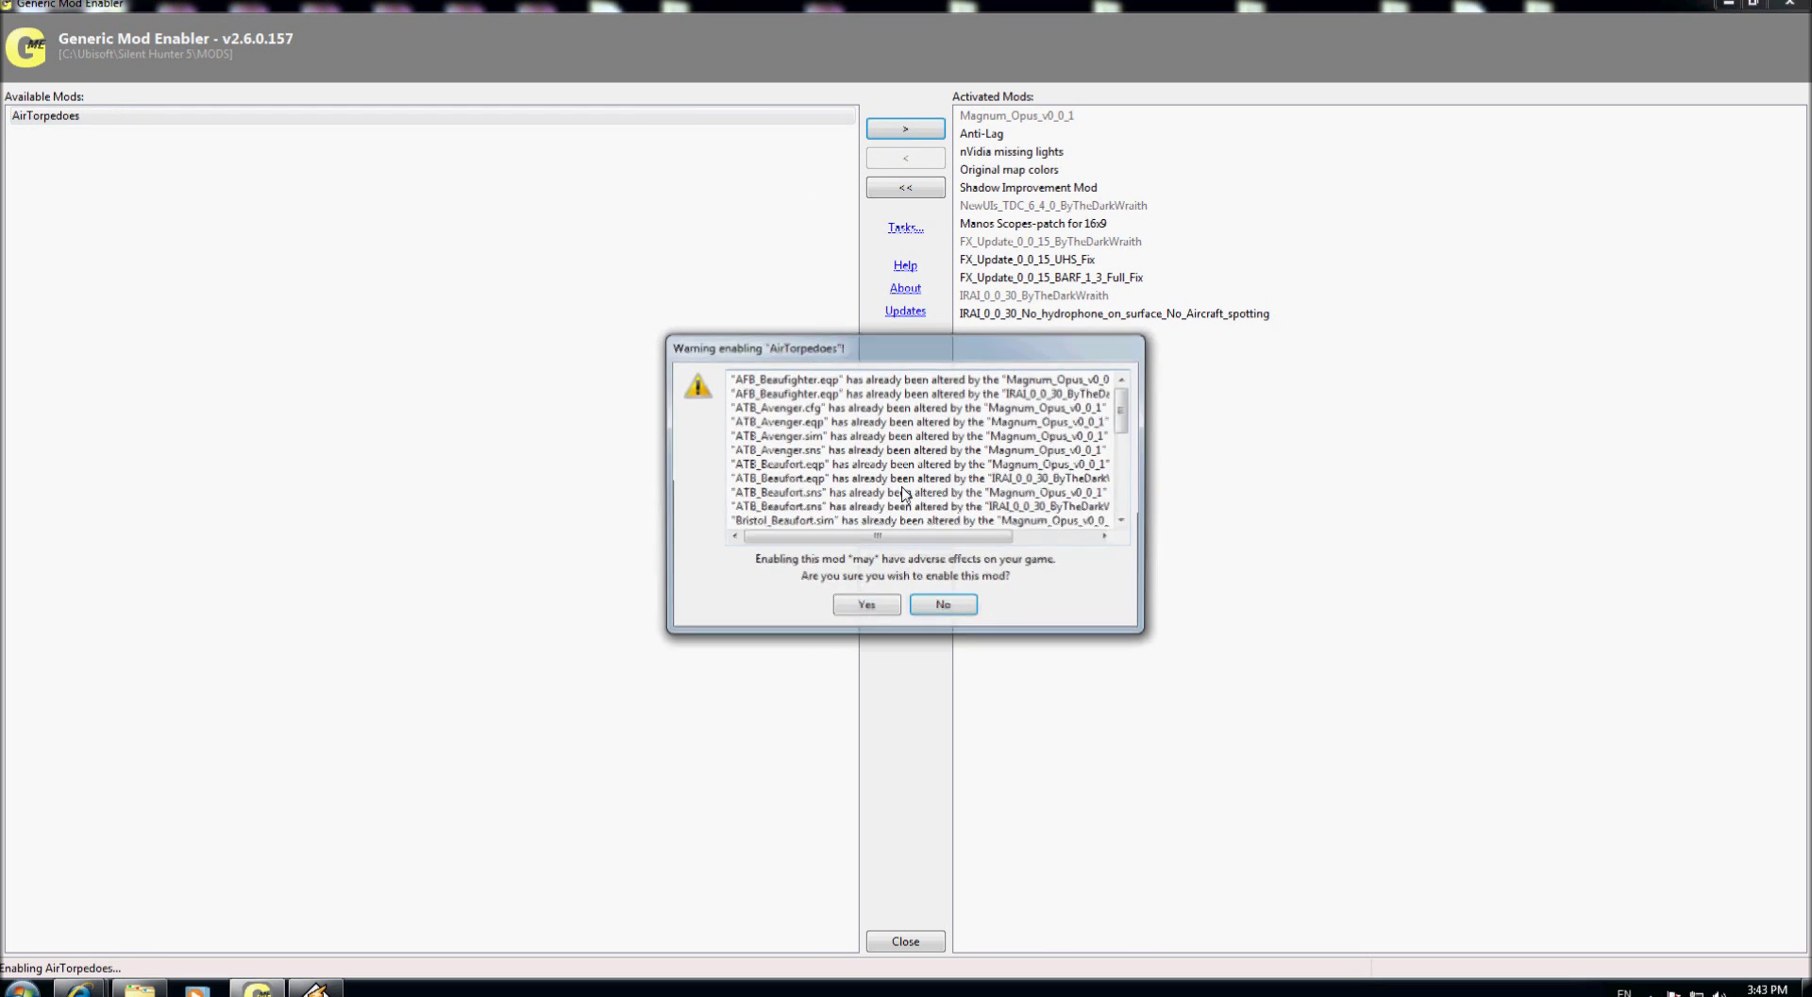
pyautogui.press('Return')
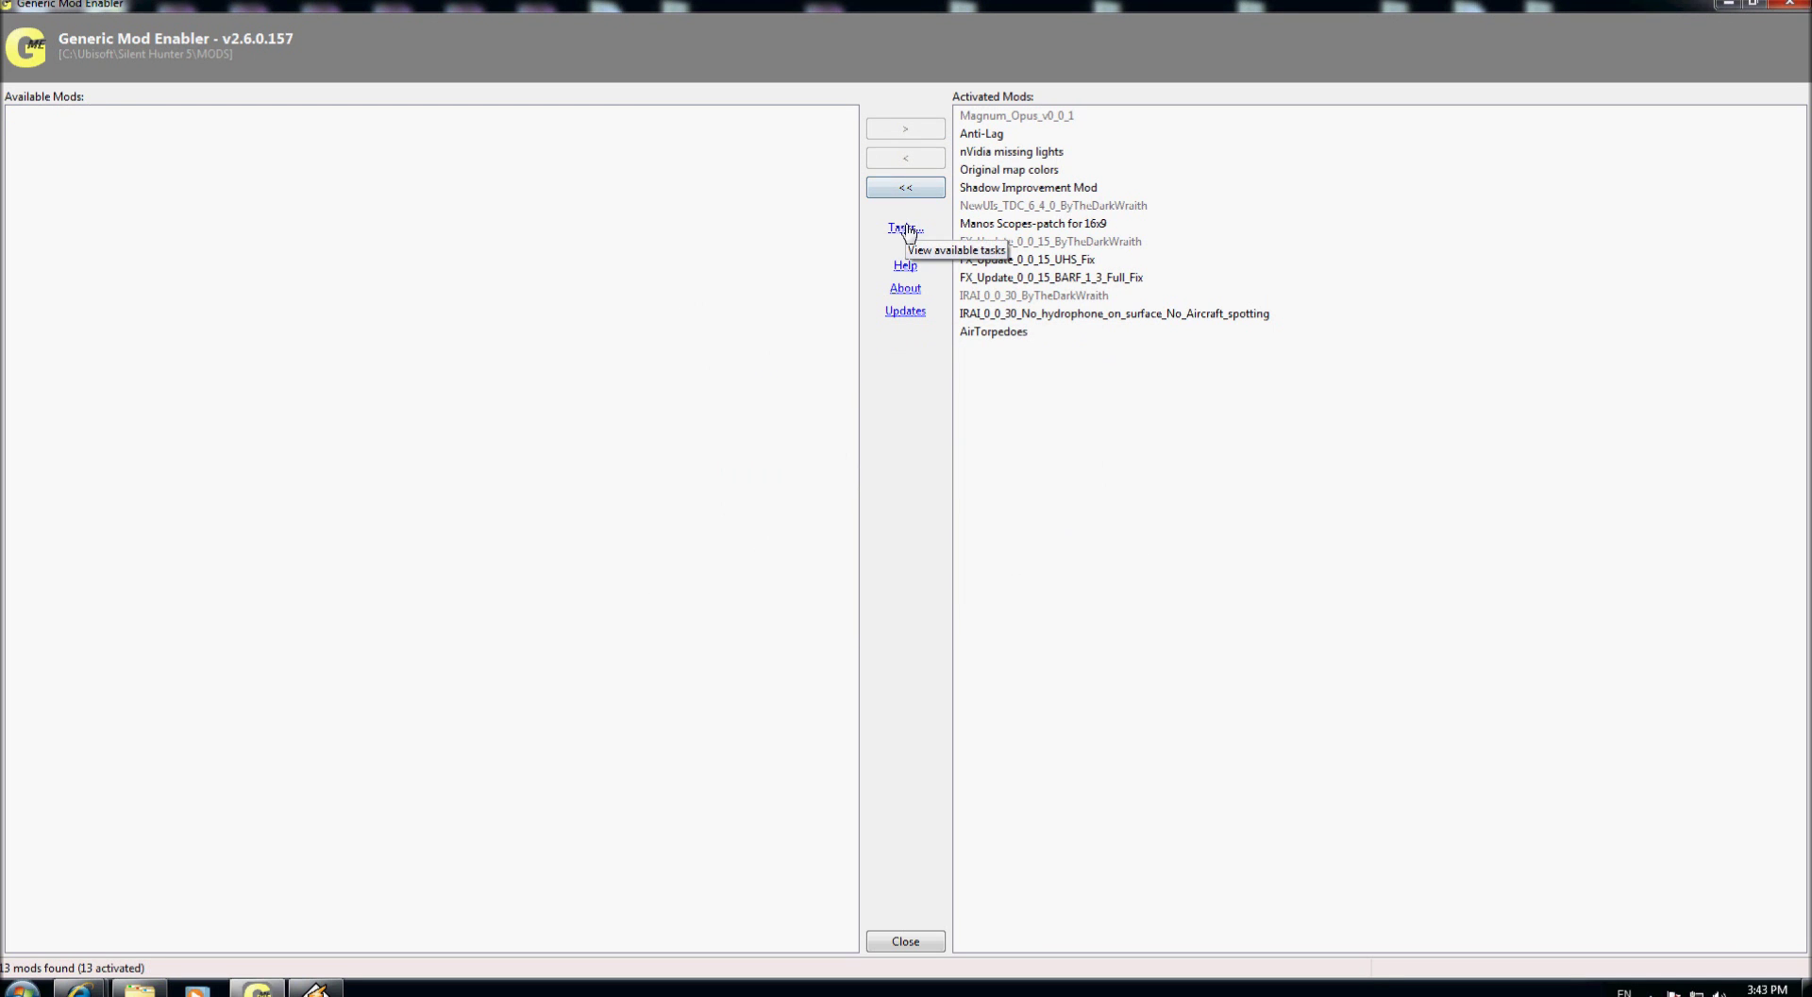
# Import the Depth_Keeping_Problem_UHS_patch_HB_1_0_0_TheDarkWraith folder from TEST.
pyautogui.click(909, 231)
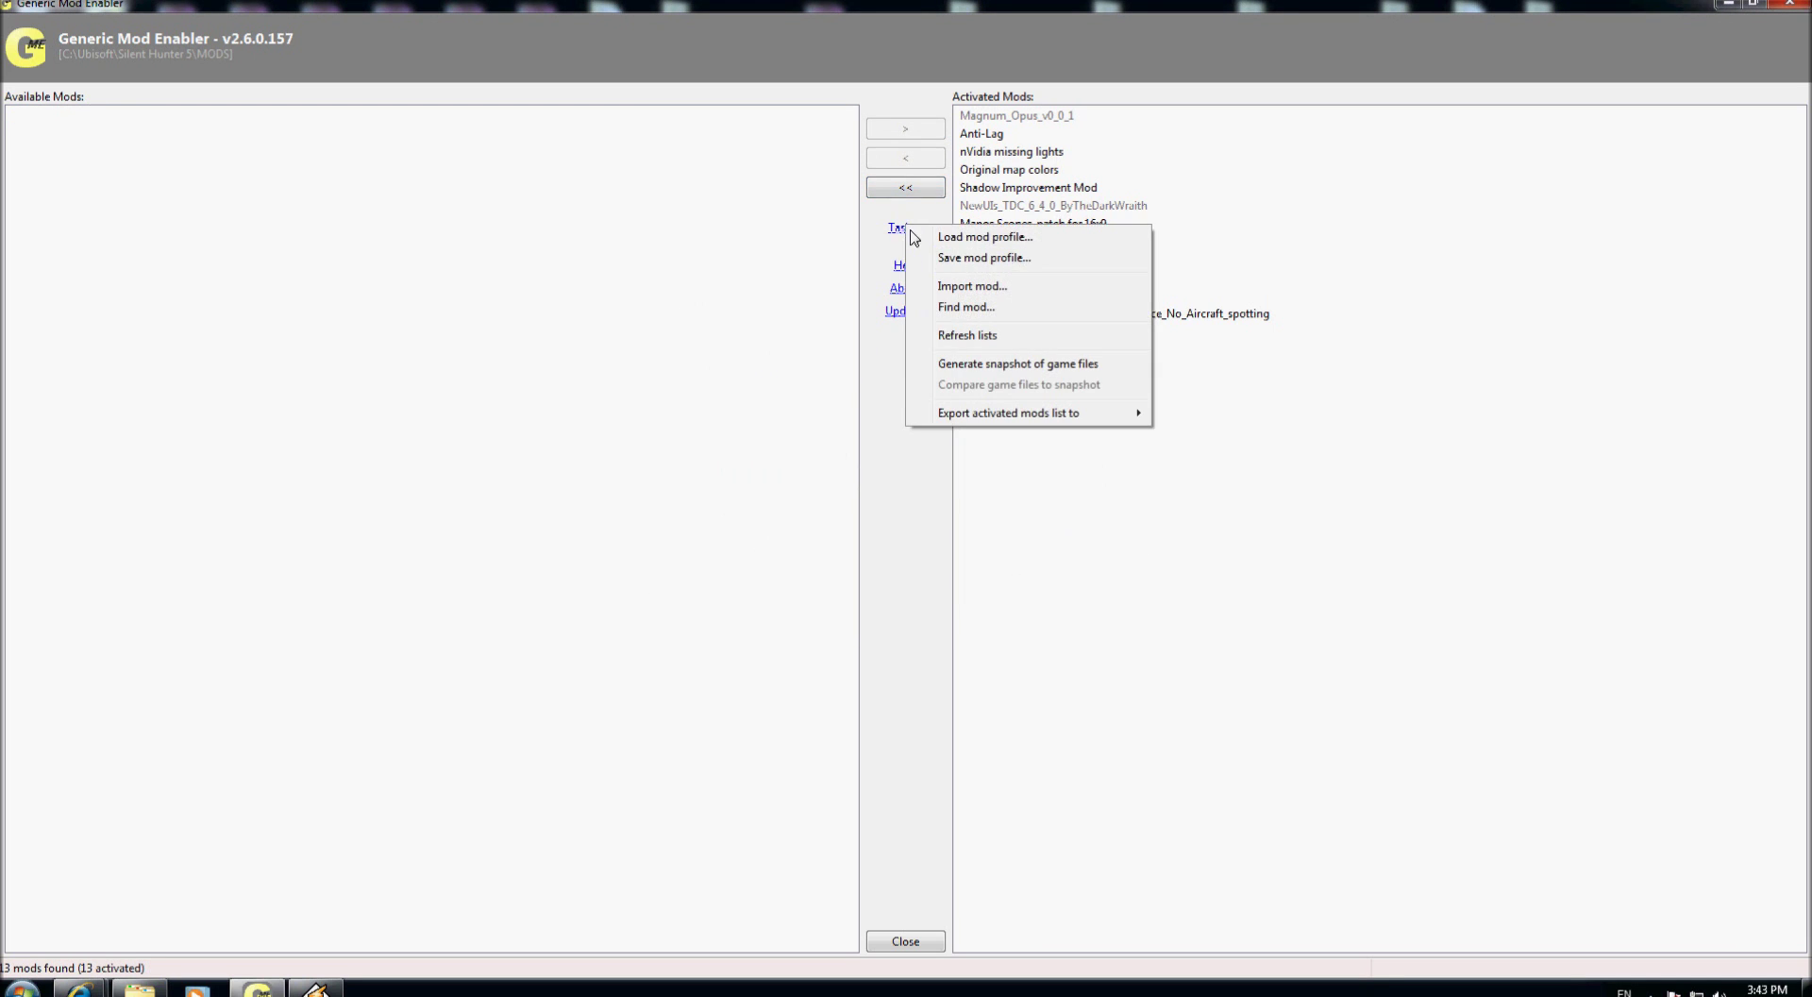
pyautogui.click(954, 288)
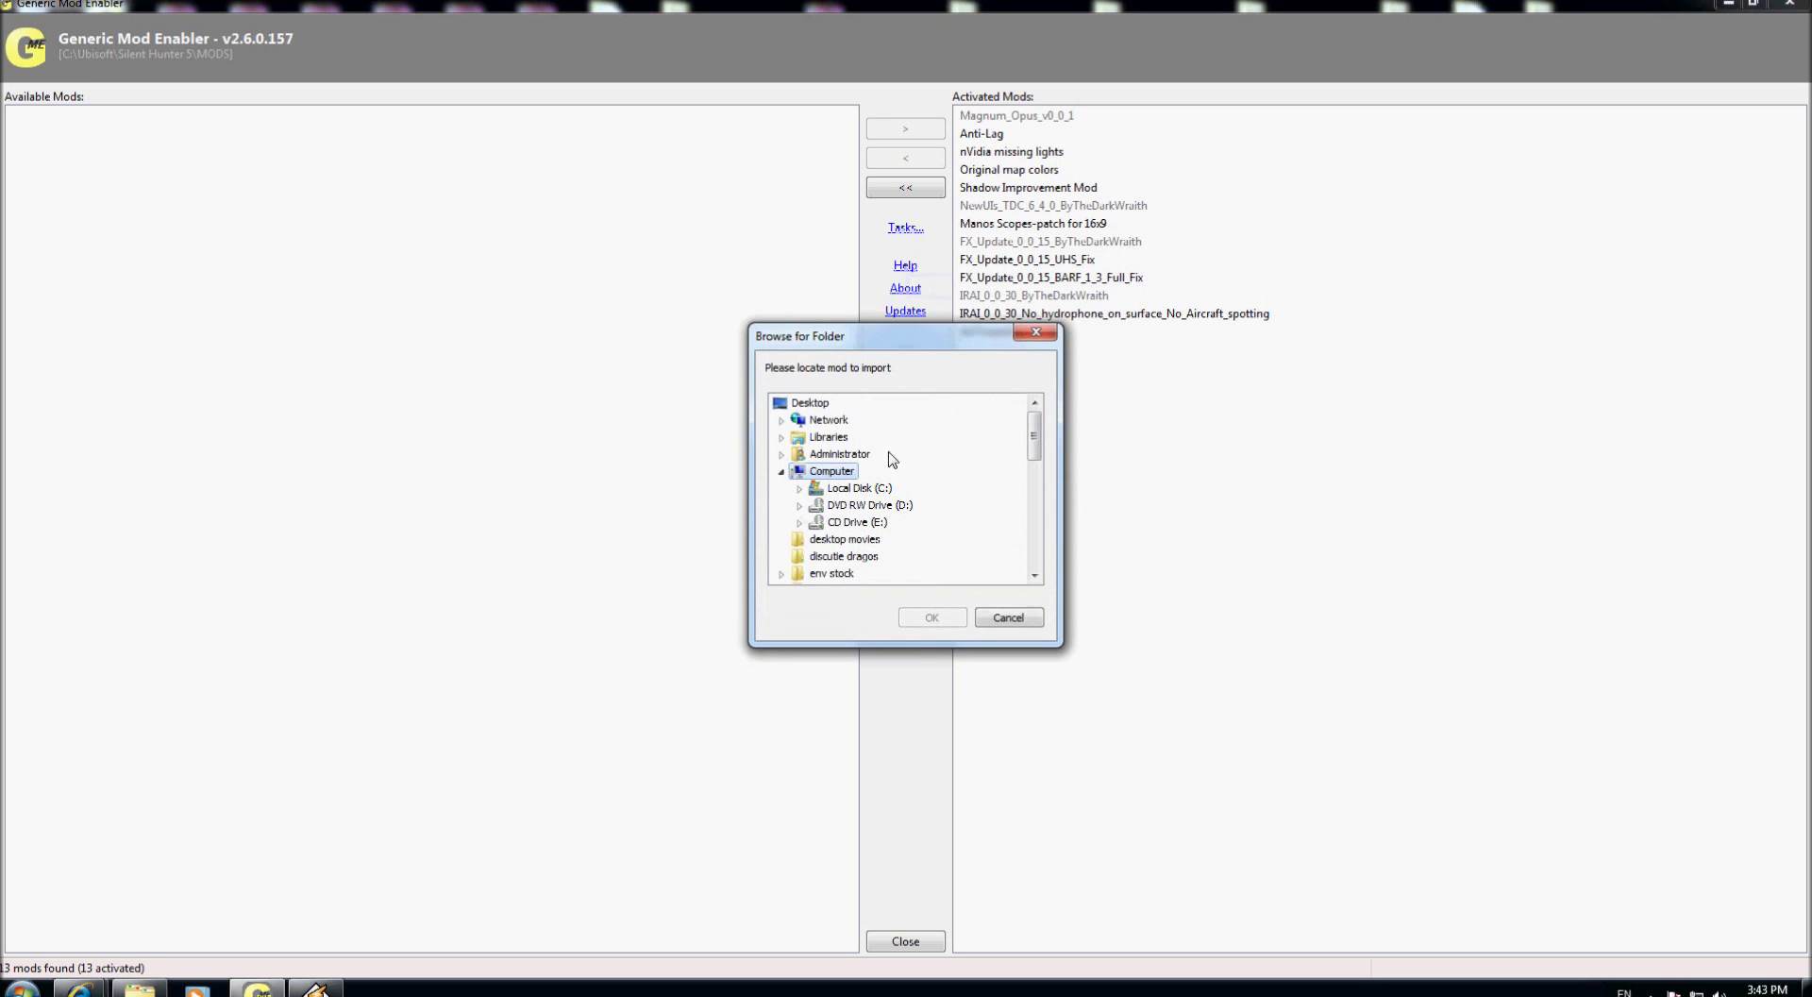
pyautogui.write('test')
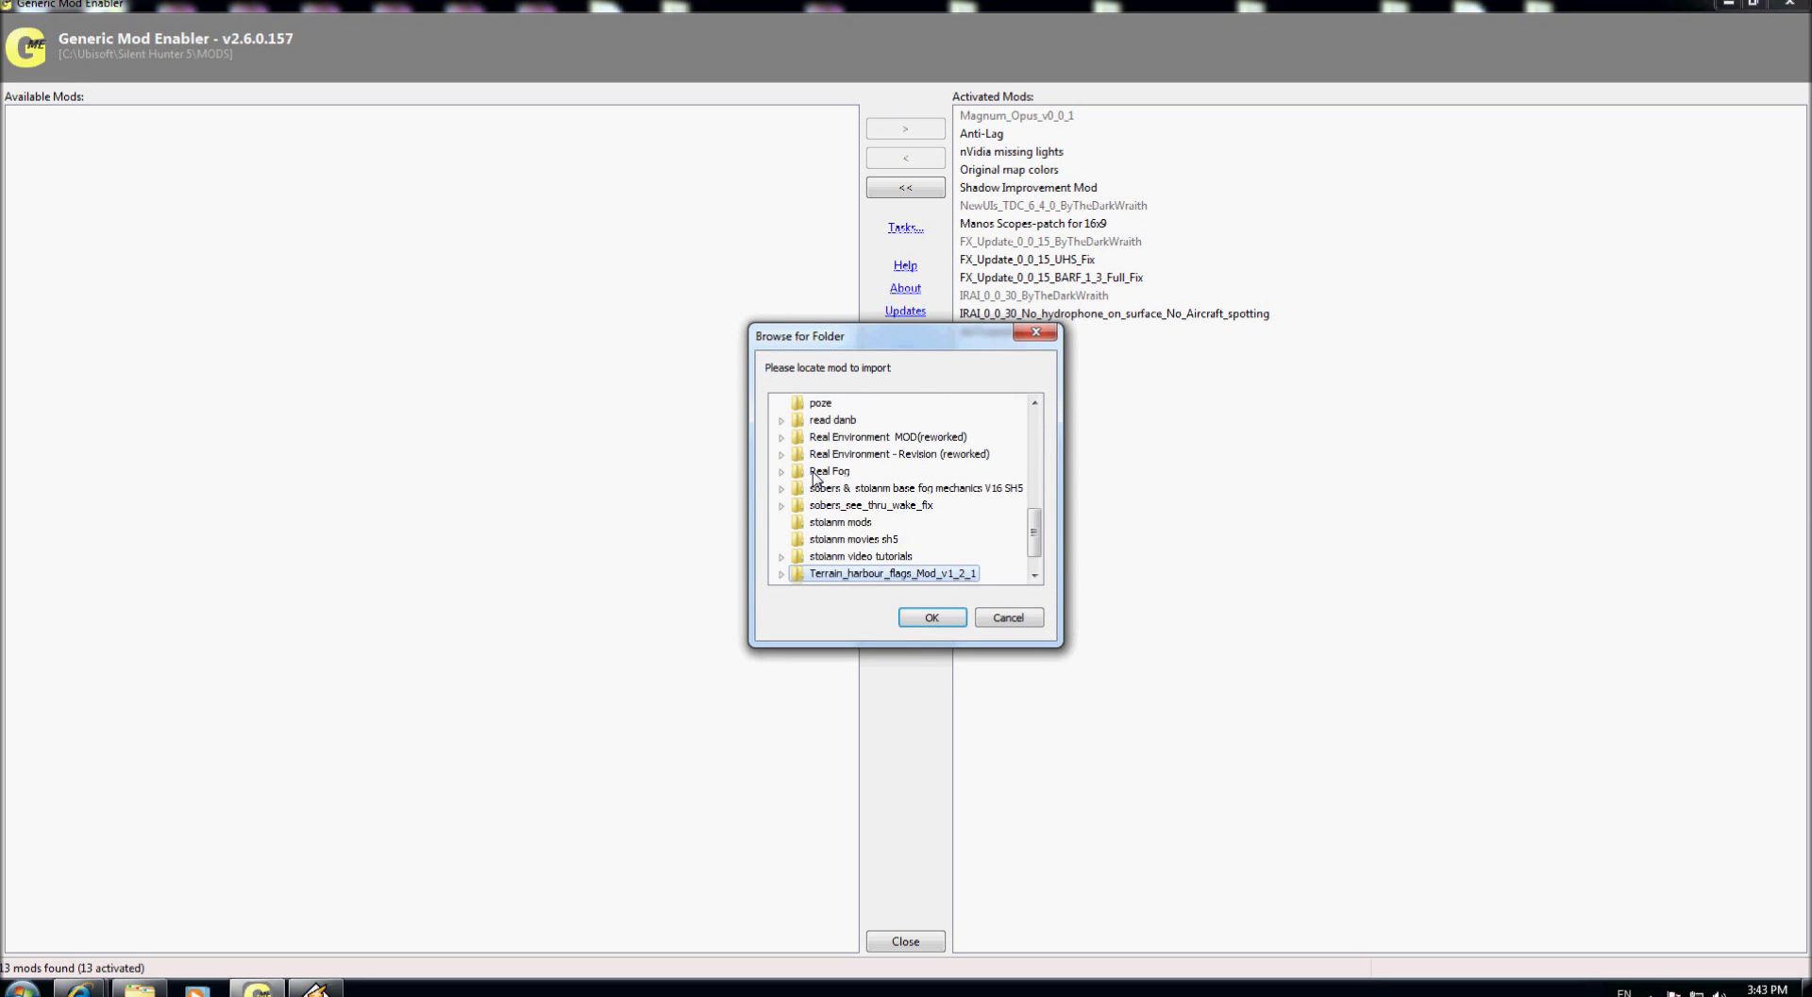
pyautogui.click(779, 574)
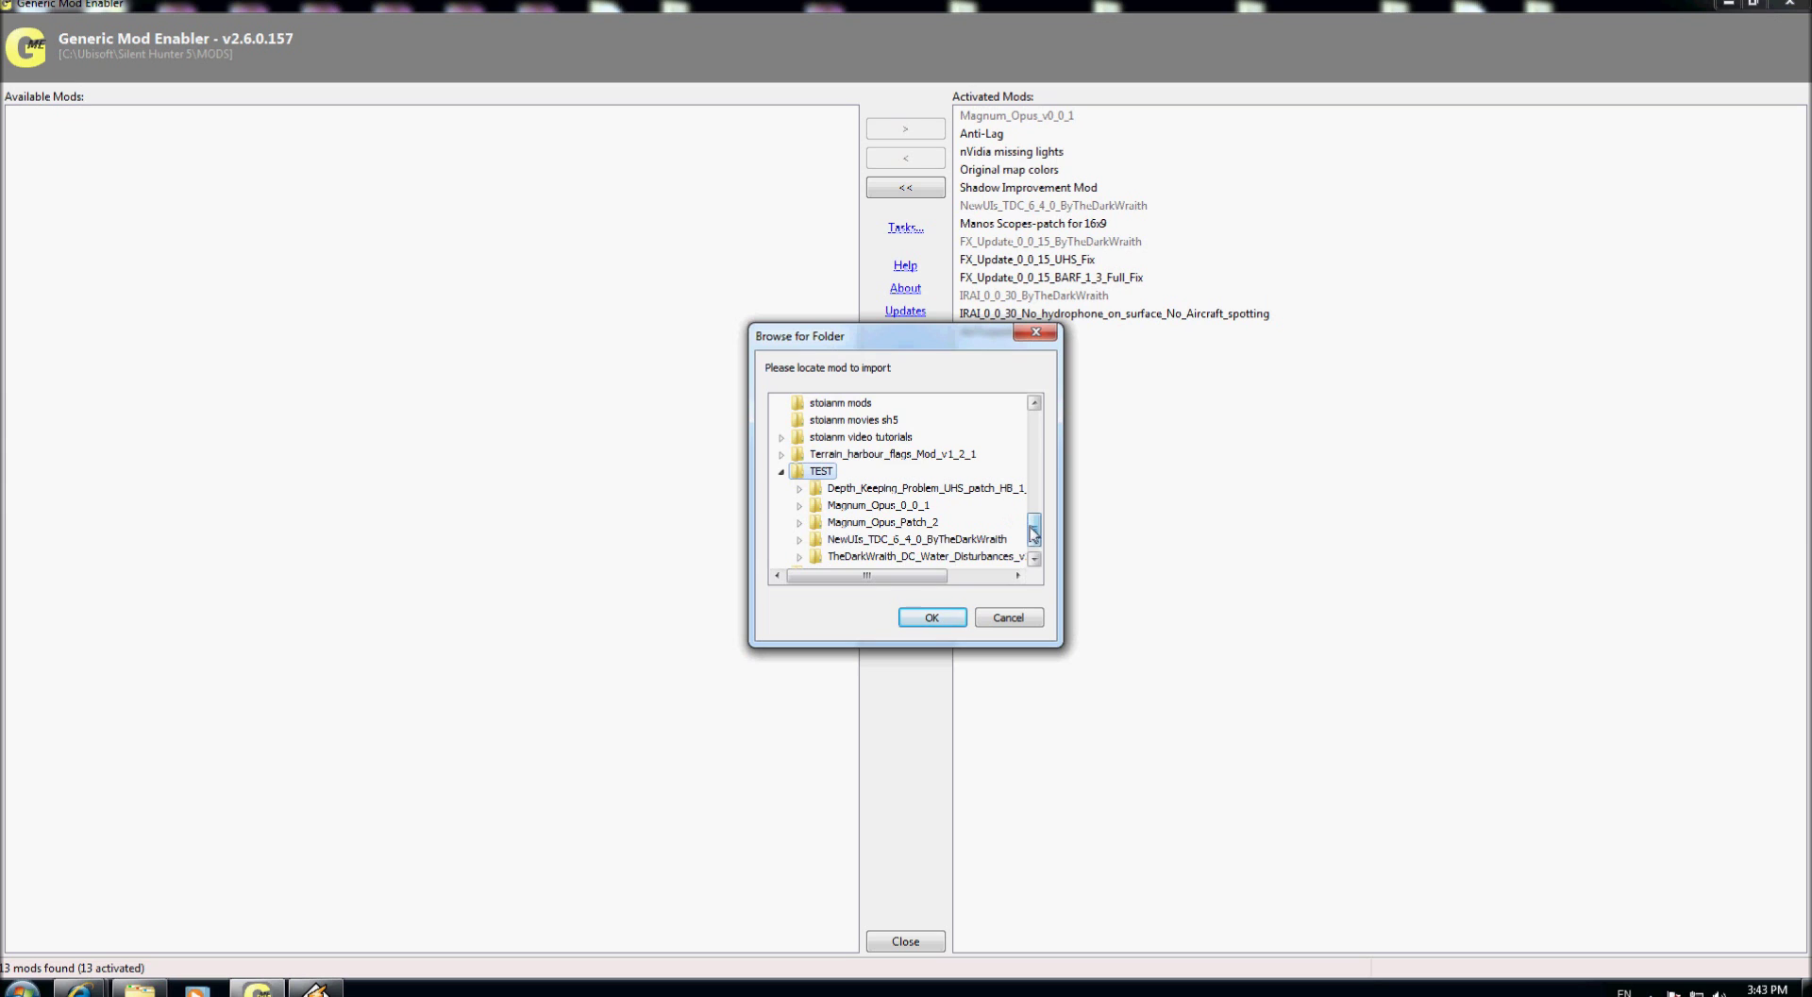
pyautogui.moveTo(1033, 534); pyautogui.dragTo(1033, 540)
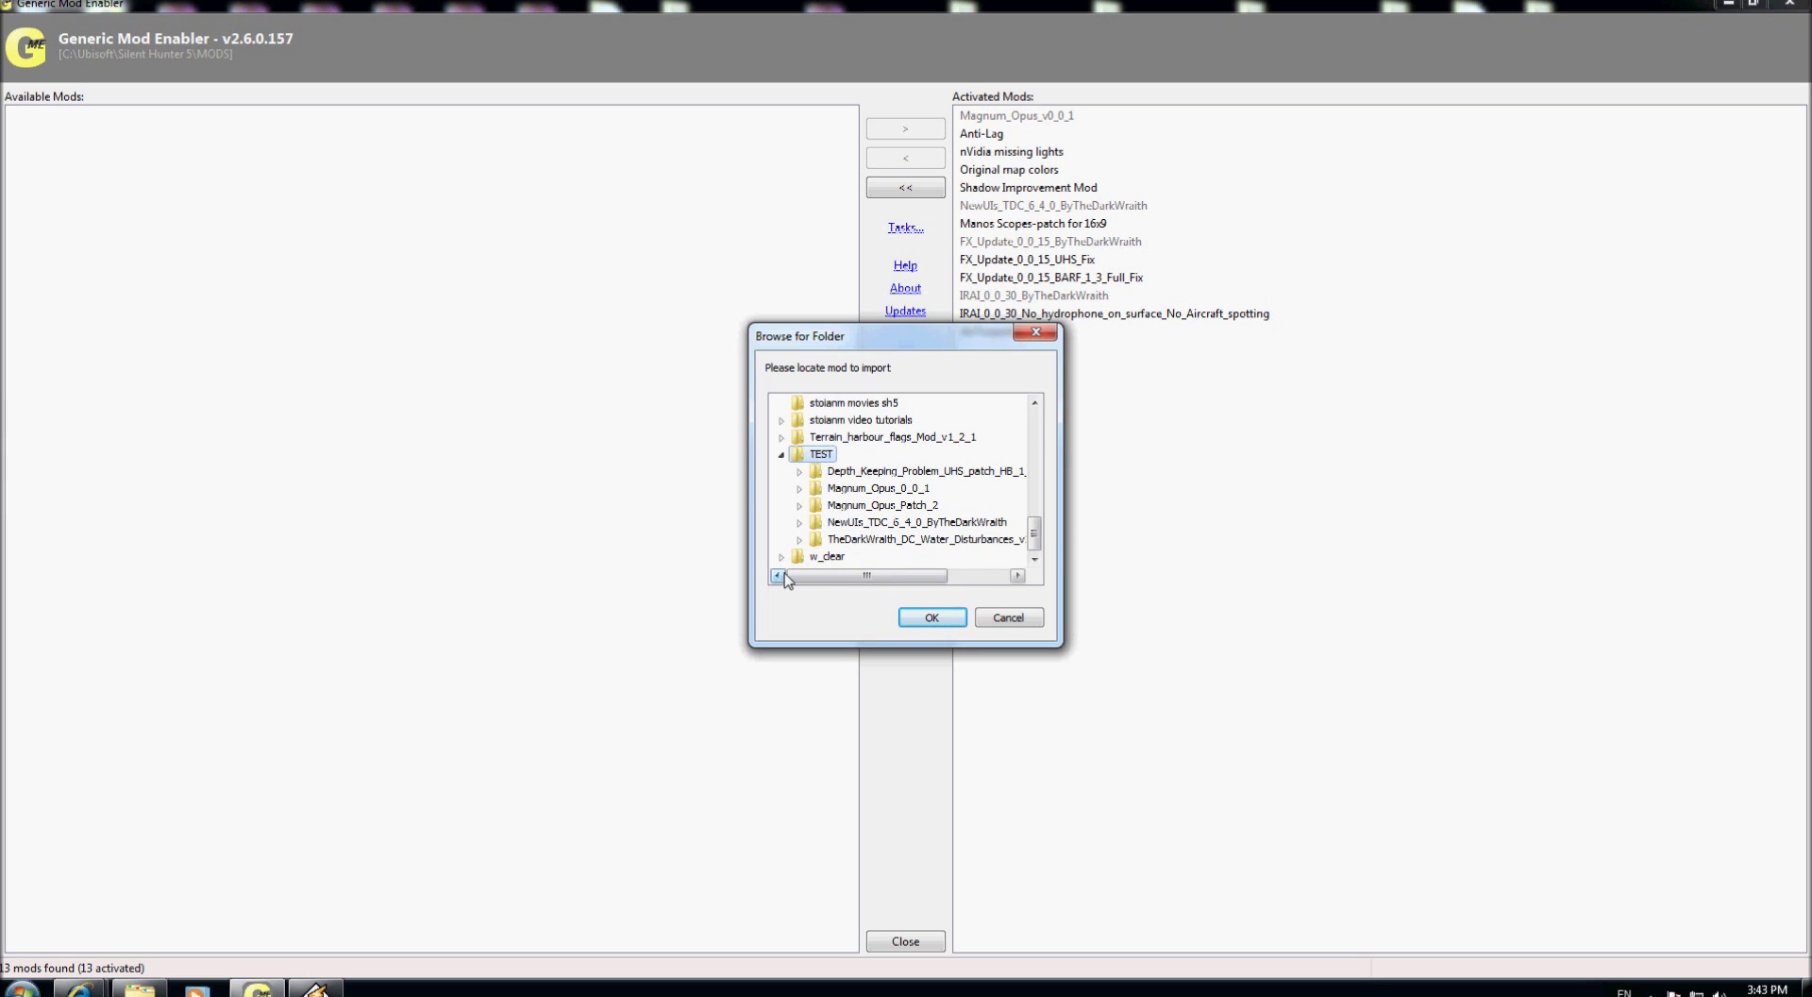
pyautogui.click(890, 477)
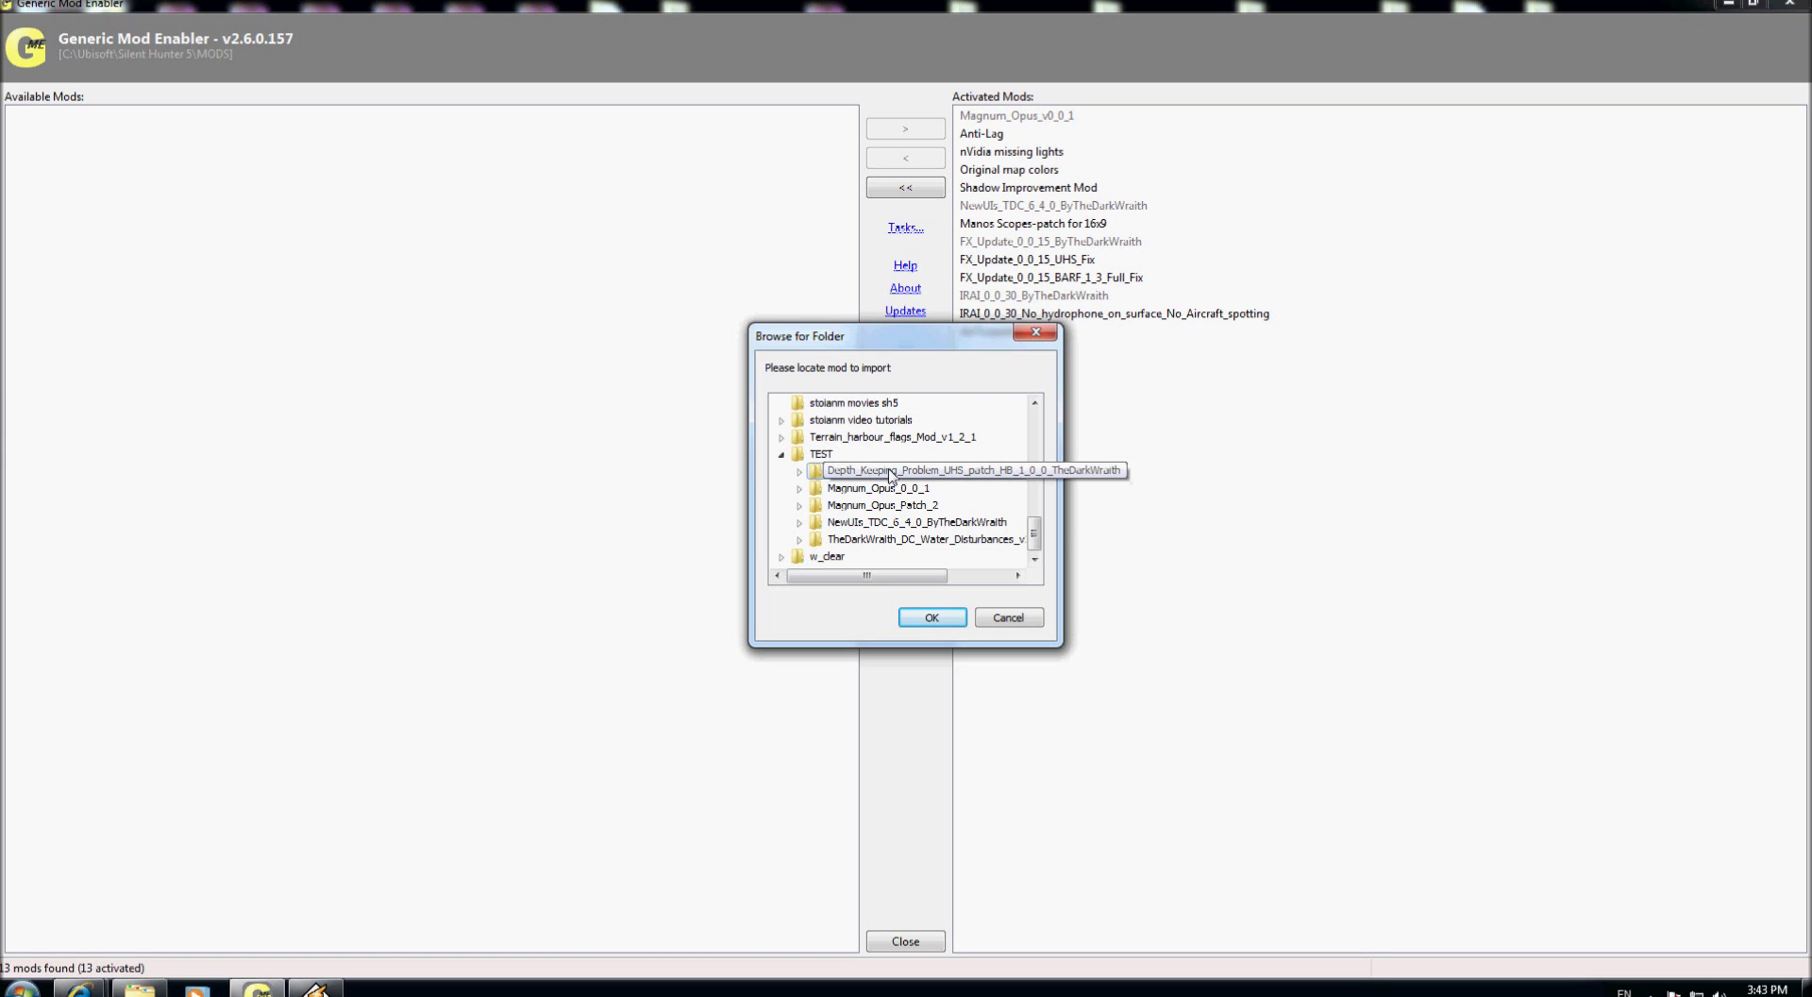
pyautogui.click(931, 618)
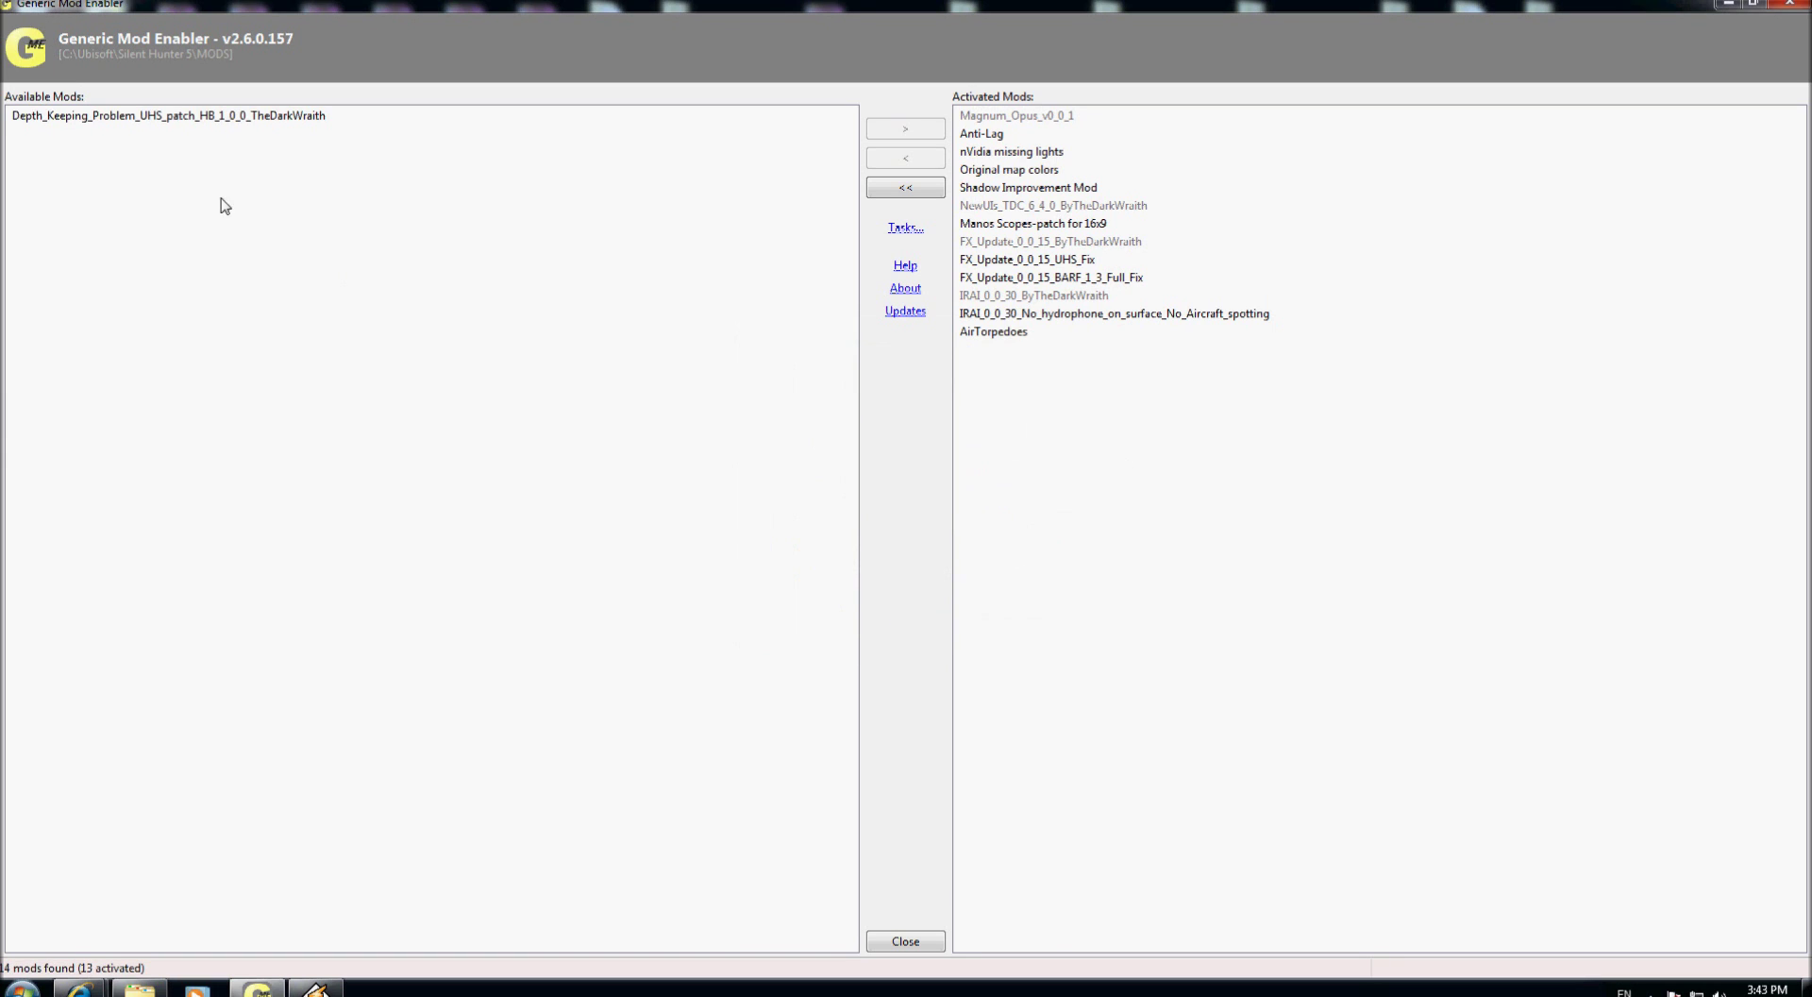
# Activate the depth-keeping patch, accepting the warning.
pyautogui.click(226, 132)
pyautogui.click(905, 128)
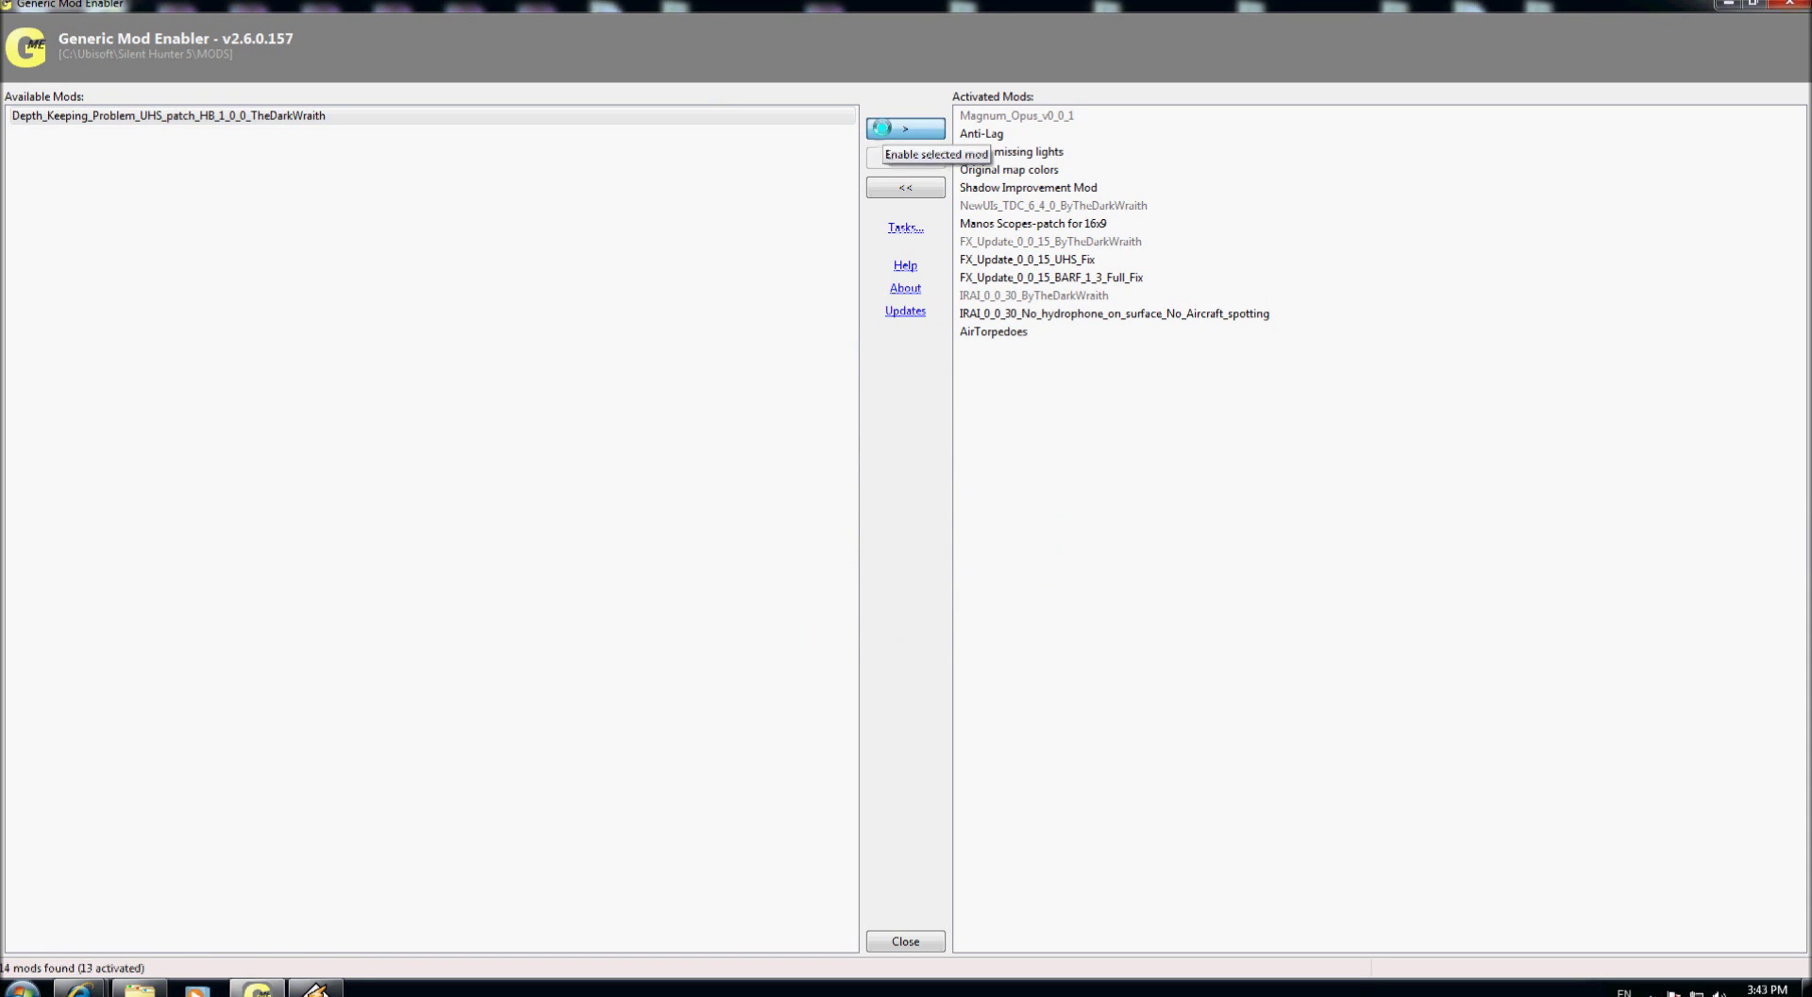
pyautogui.click(854, 605)
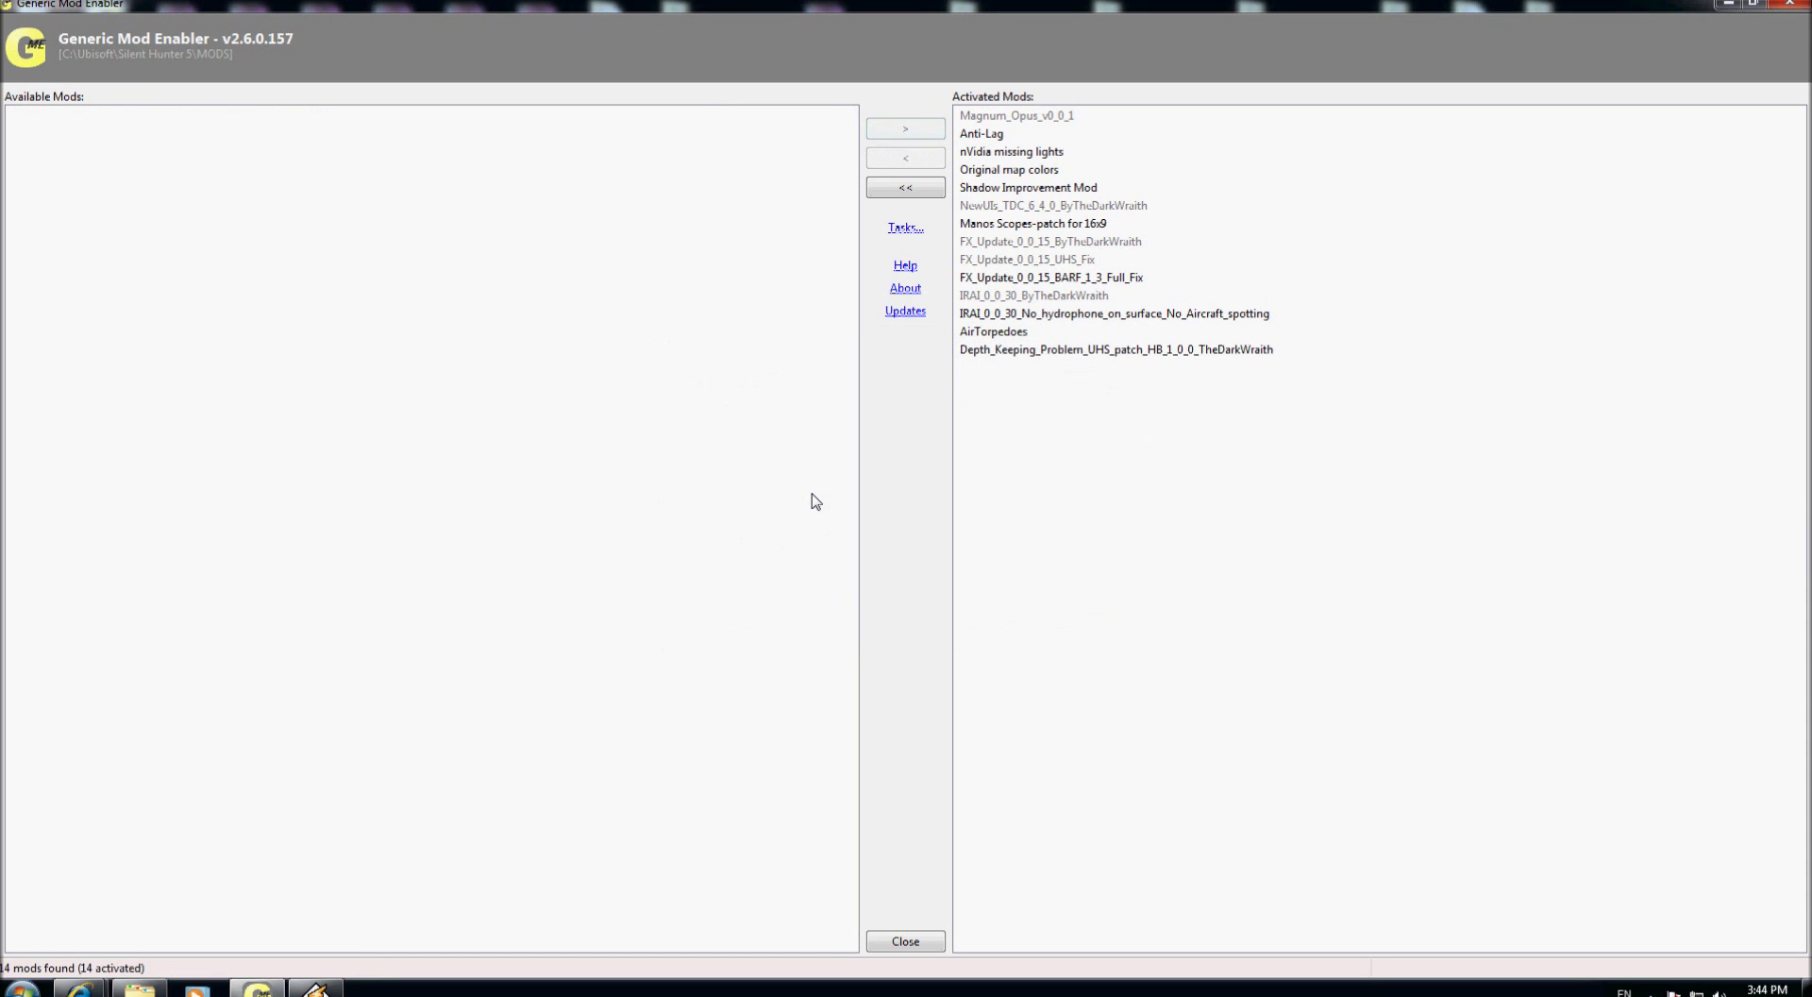
pyautogui.click(912, 229)
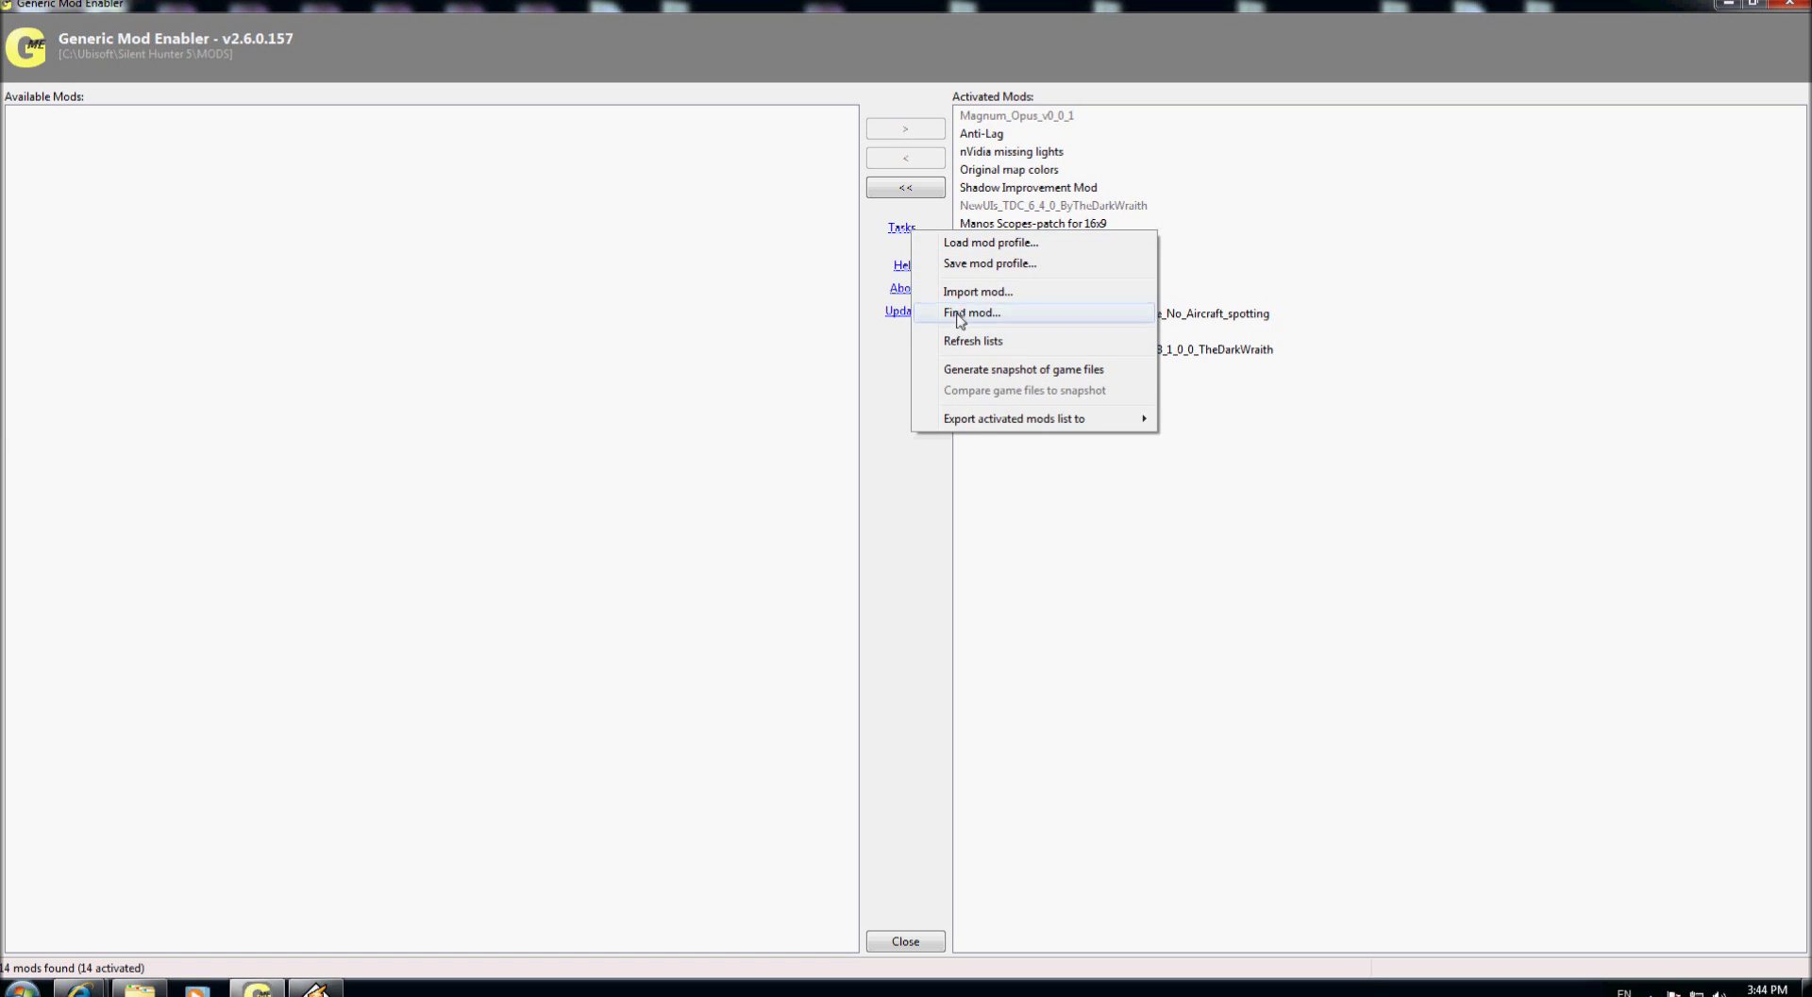
# Import TheDarkWraith_DC_Water_Disturbances_v2_0_SH5 from TEST and move it to the activated mods.
pyautogui.click(977, 291)
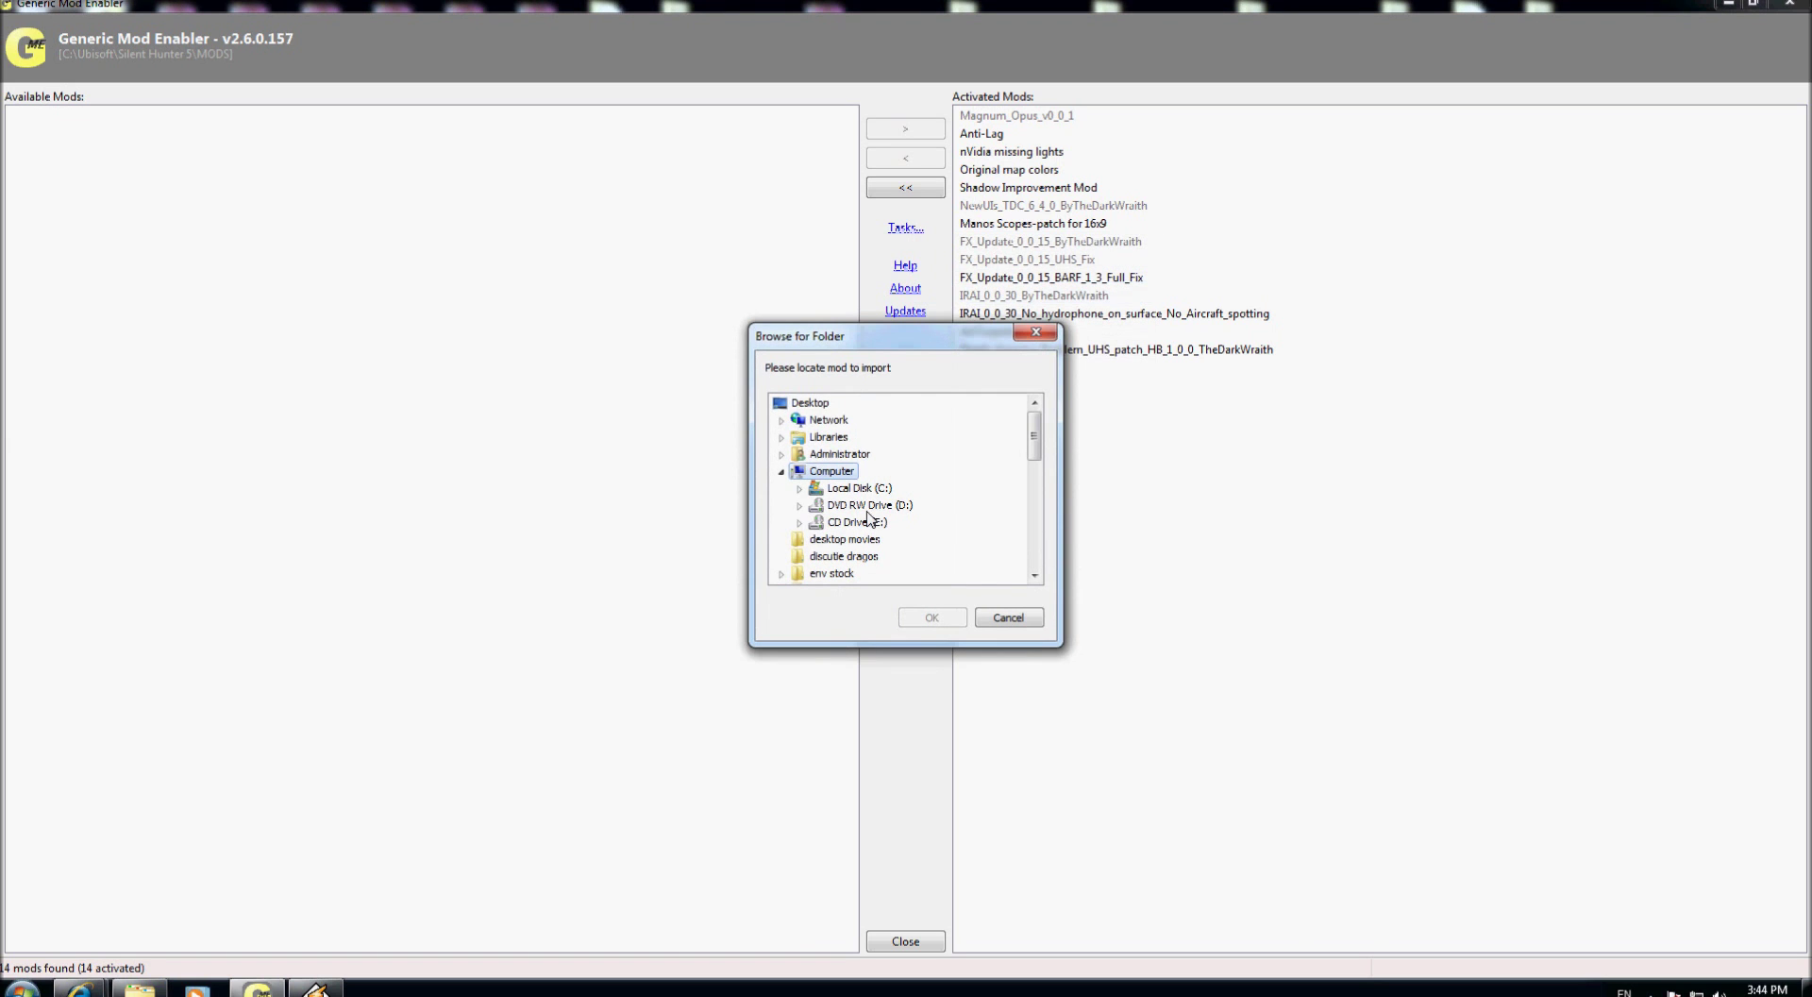
pyautogui.press('t')
pyautogui.press('t')
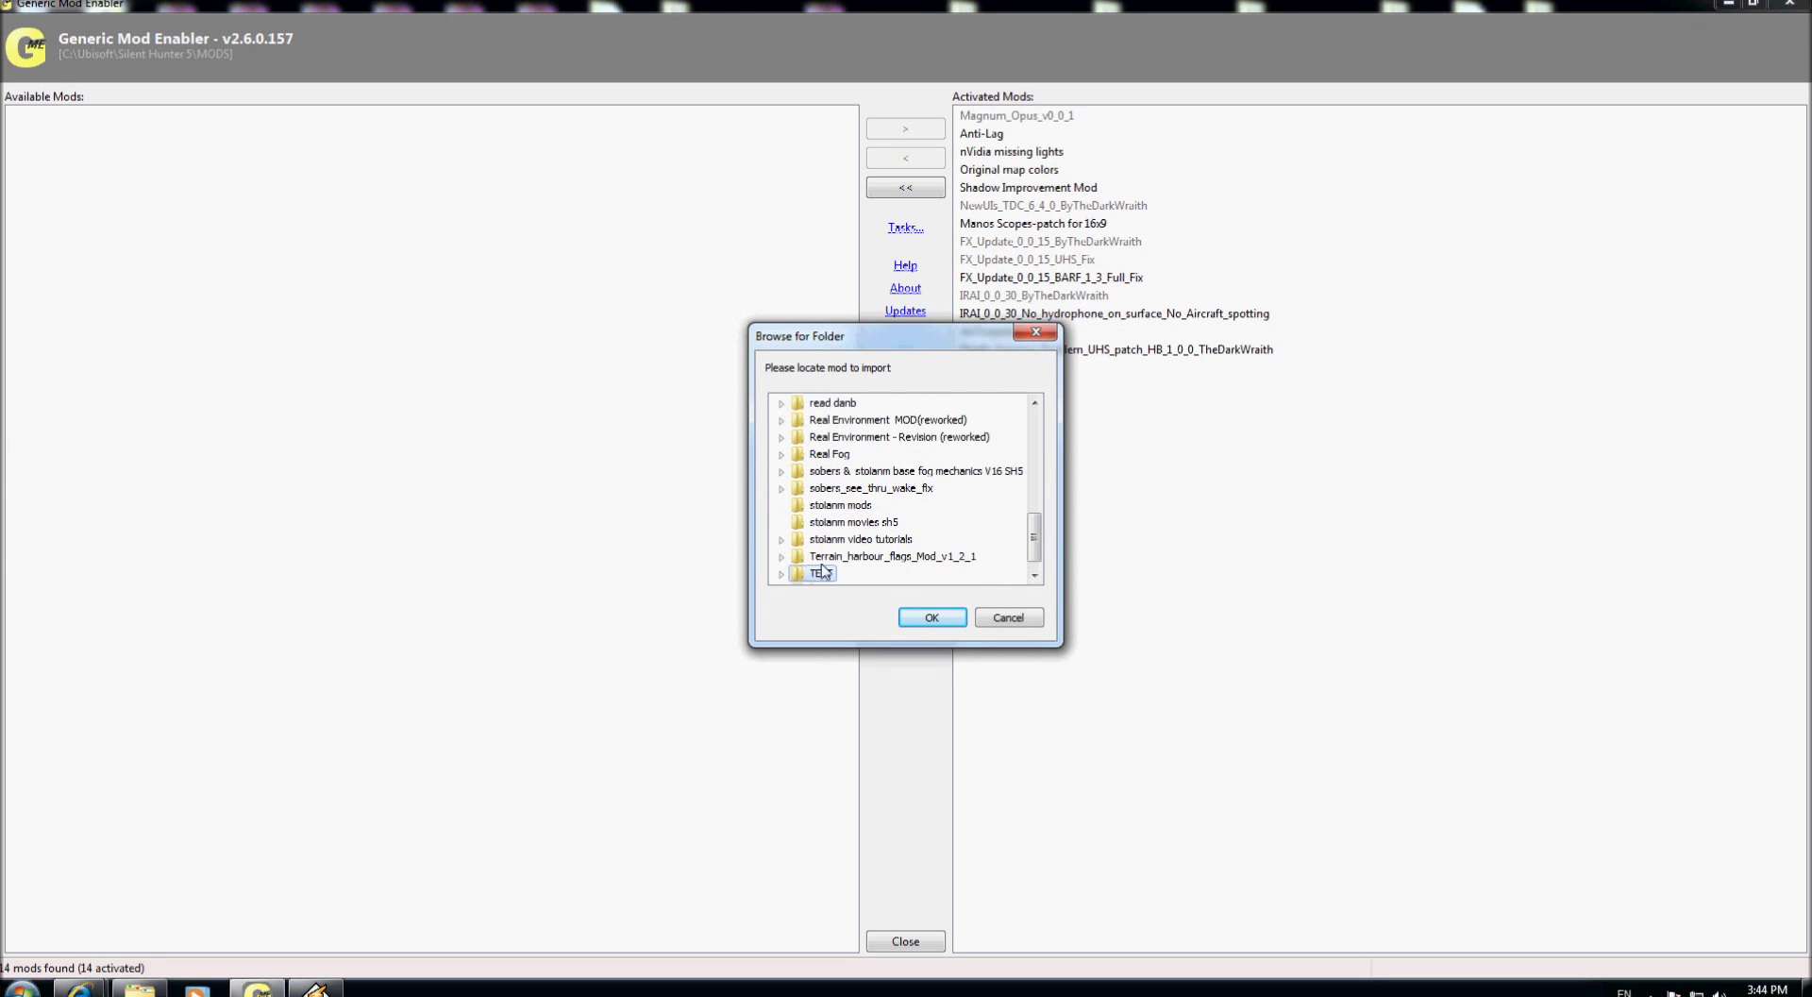
pyautogui.click(785, 572)
pyautogui.press('t')
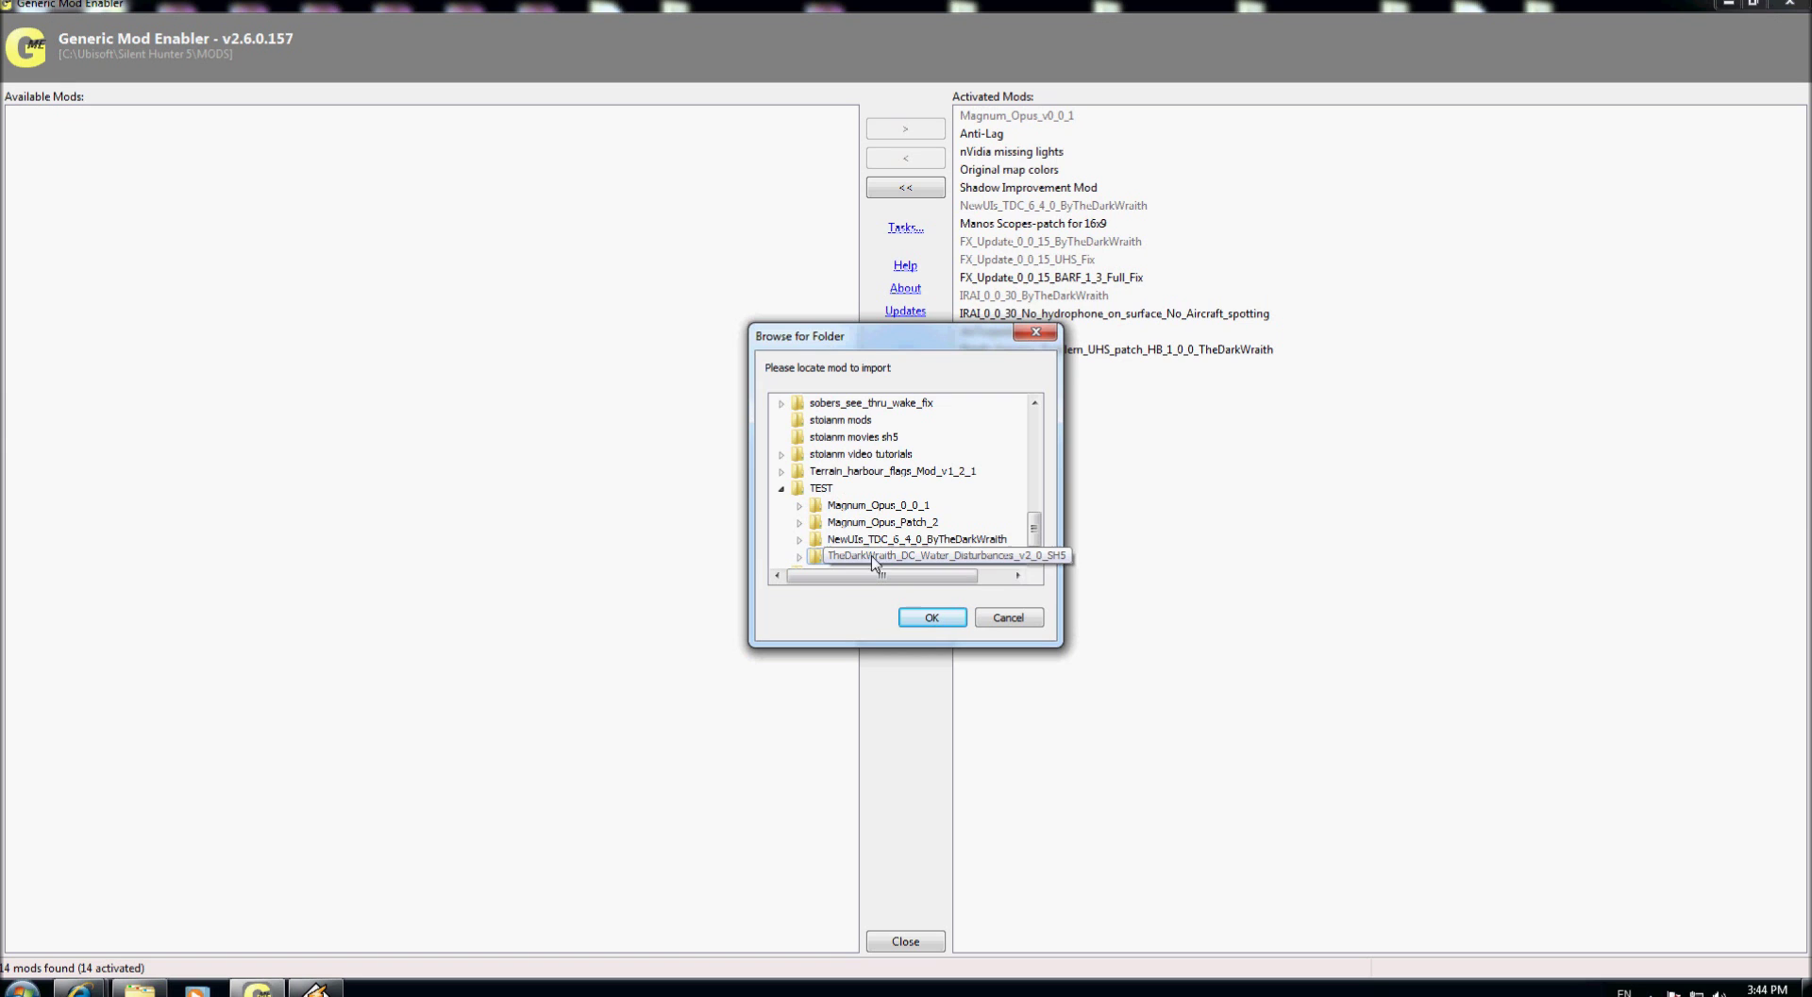
pyautogui.click(800, 557)
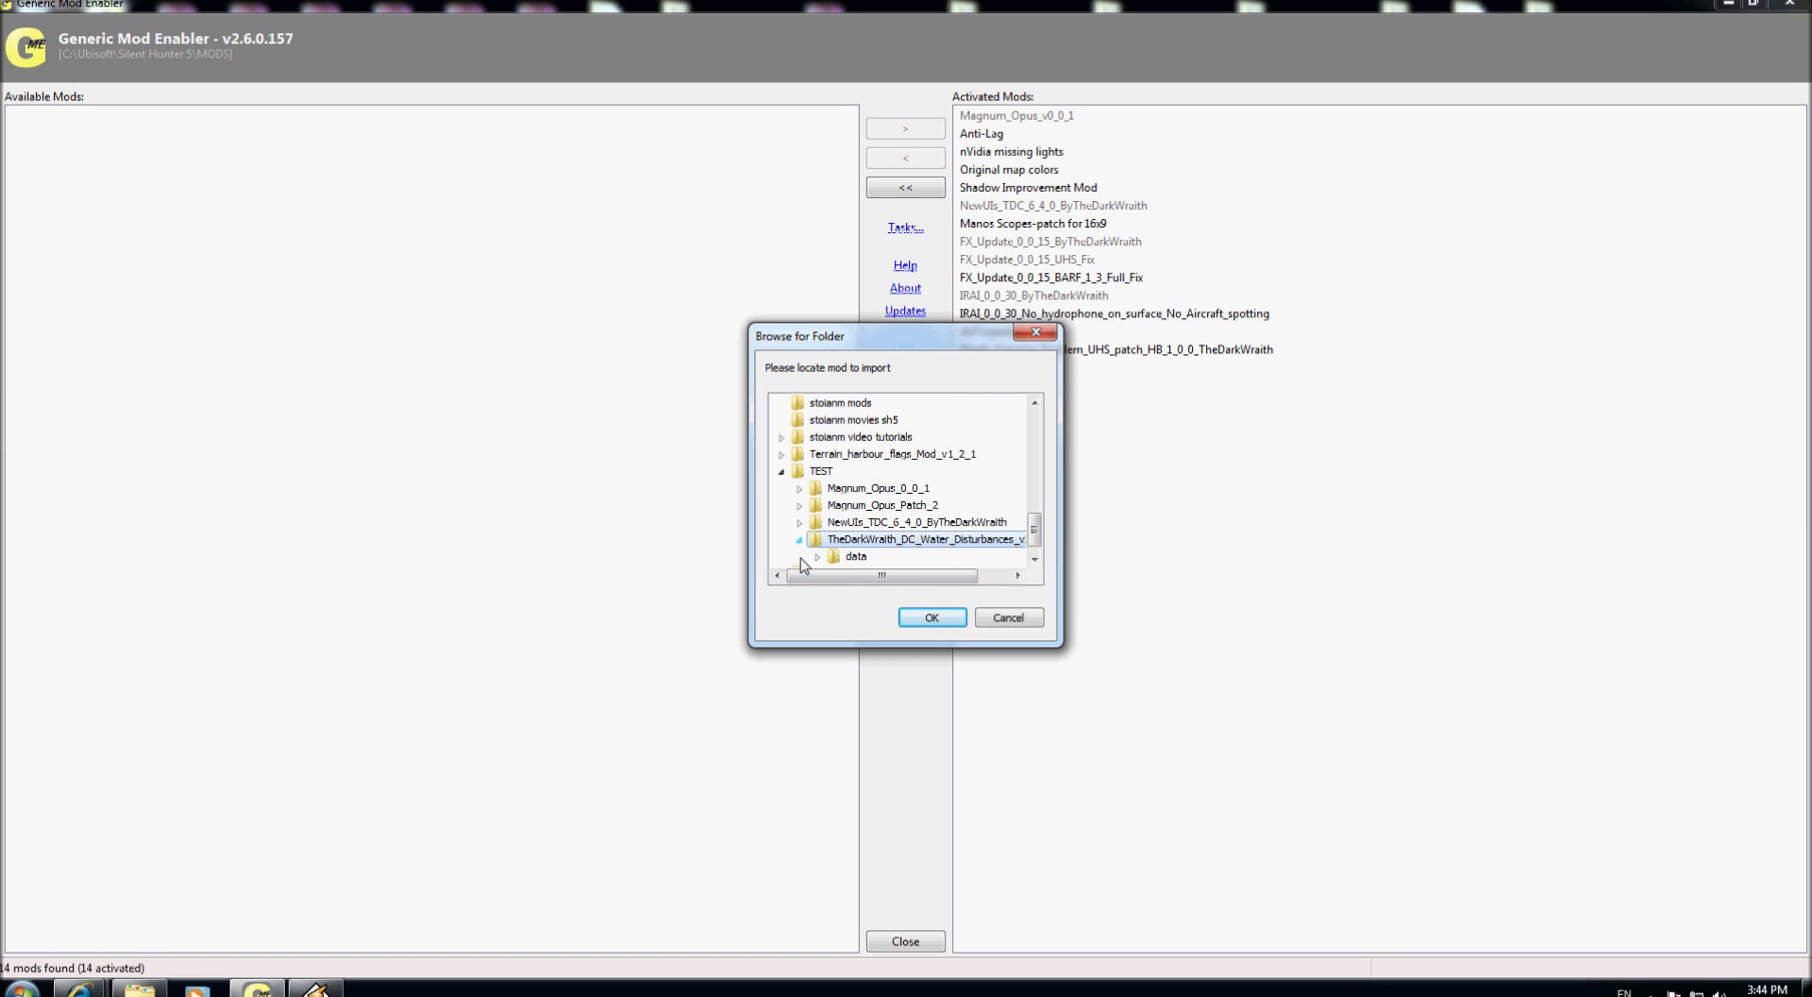
pyautogui.click(931, 618)
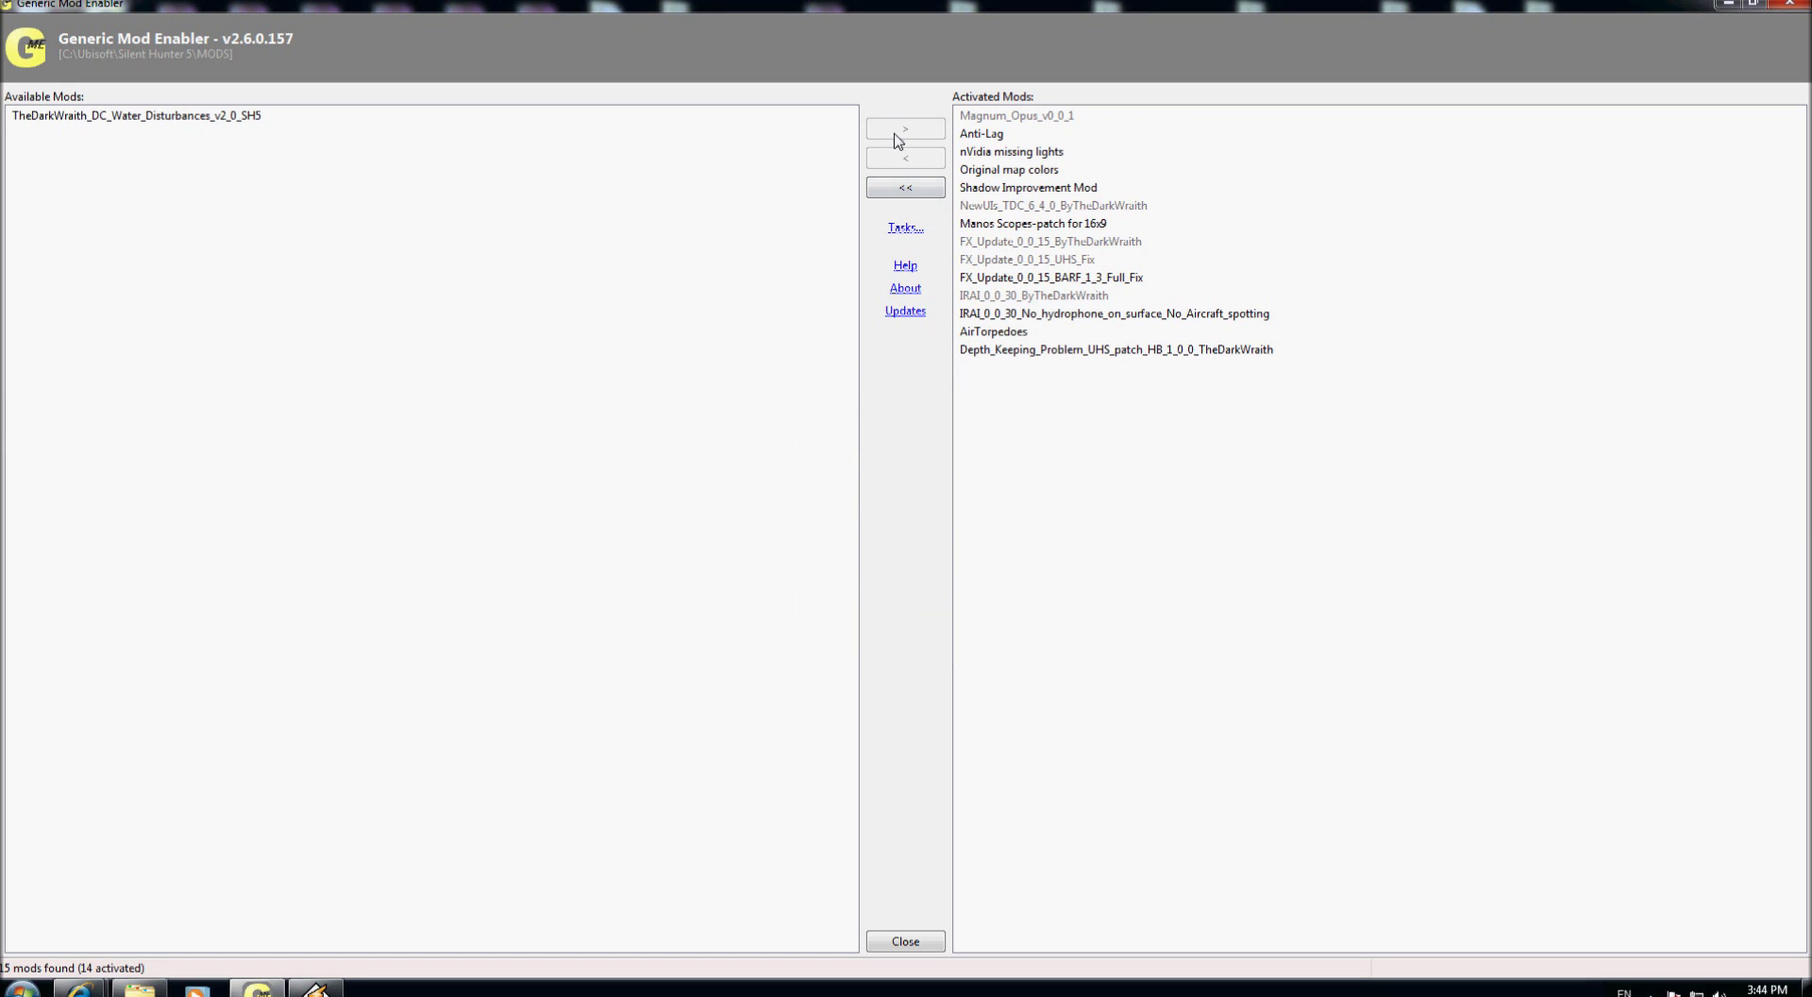
pyautogui.click(448, 118)
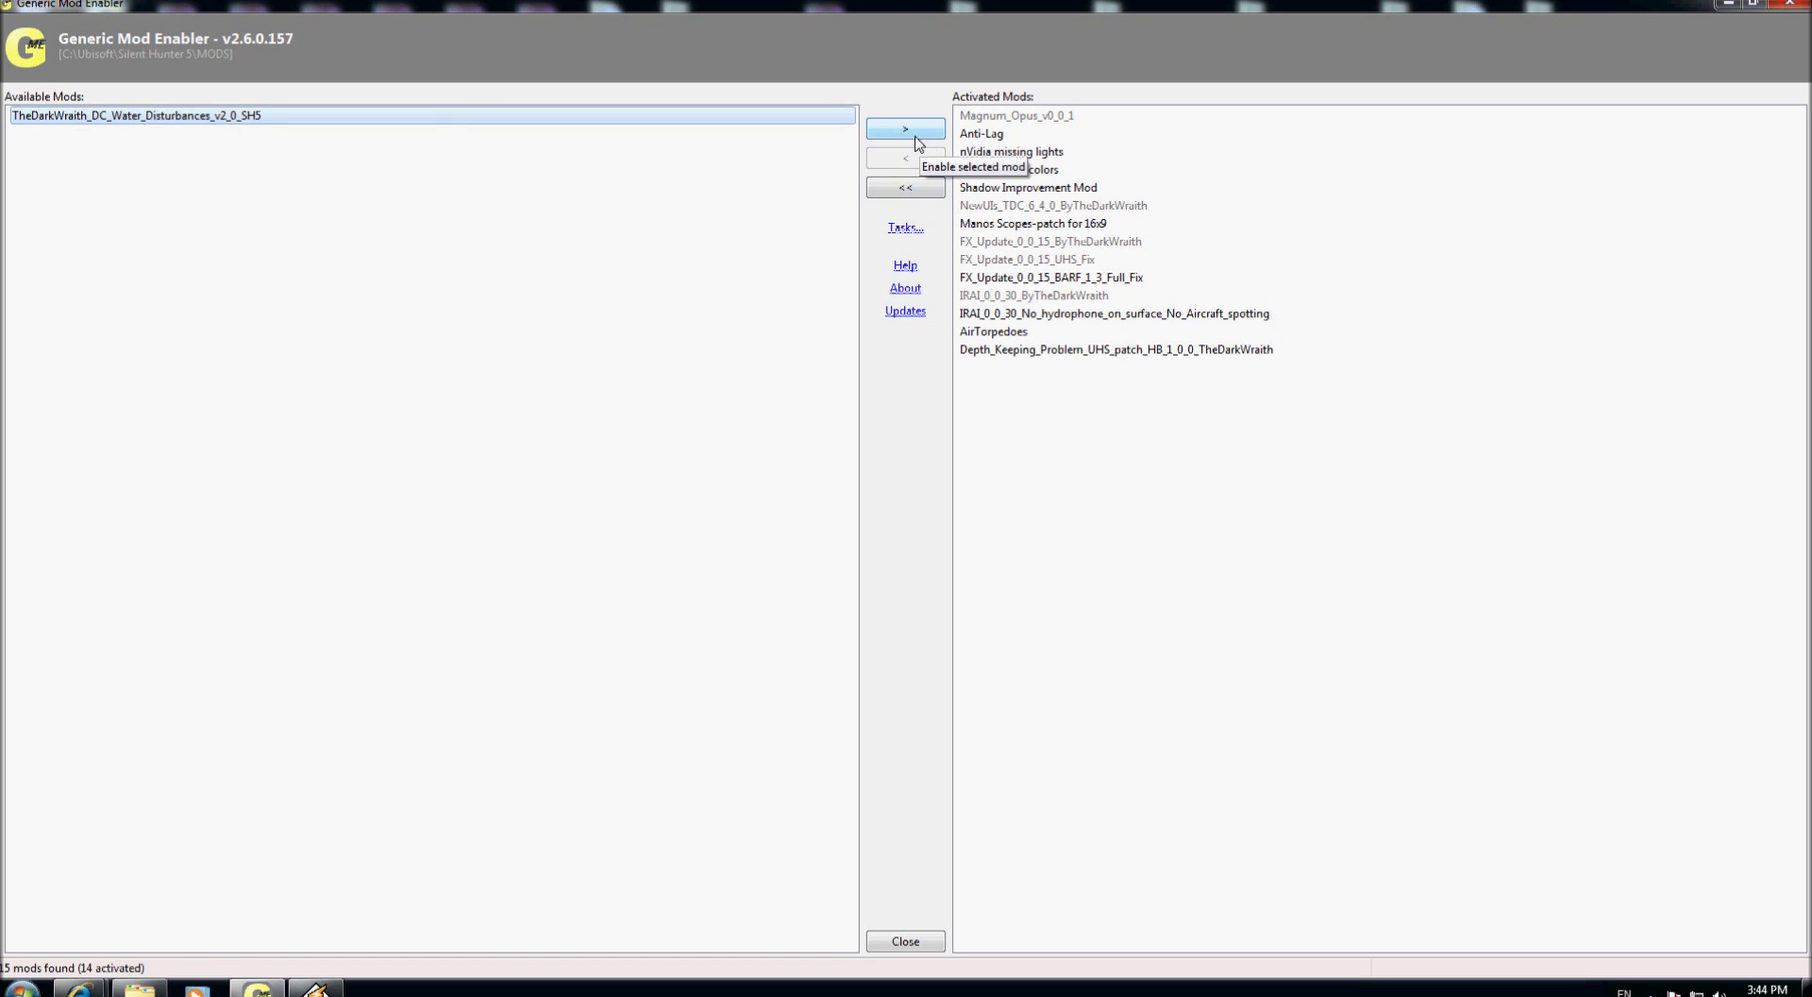
pyautogui.click(908, 131)
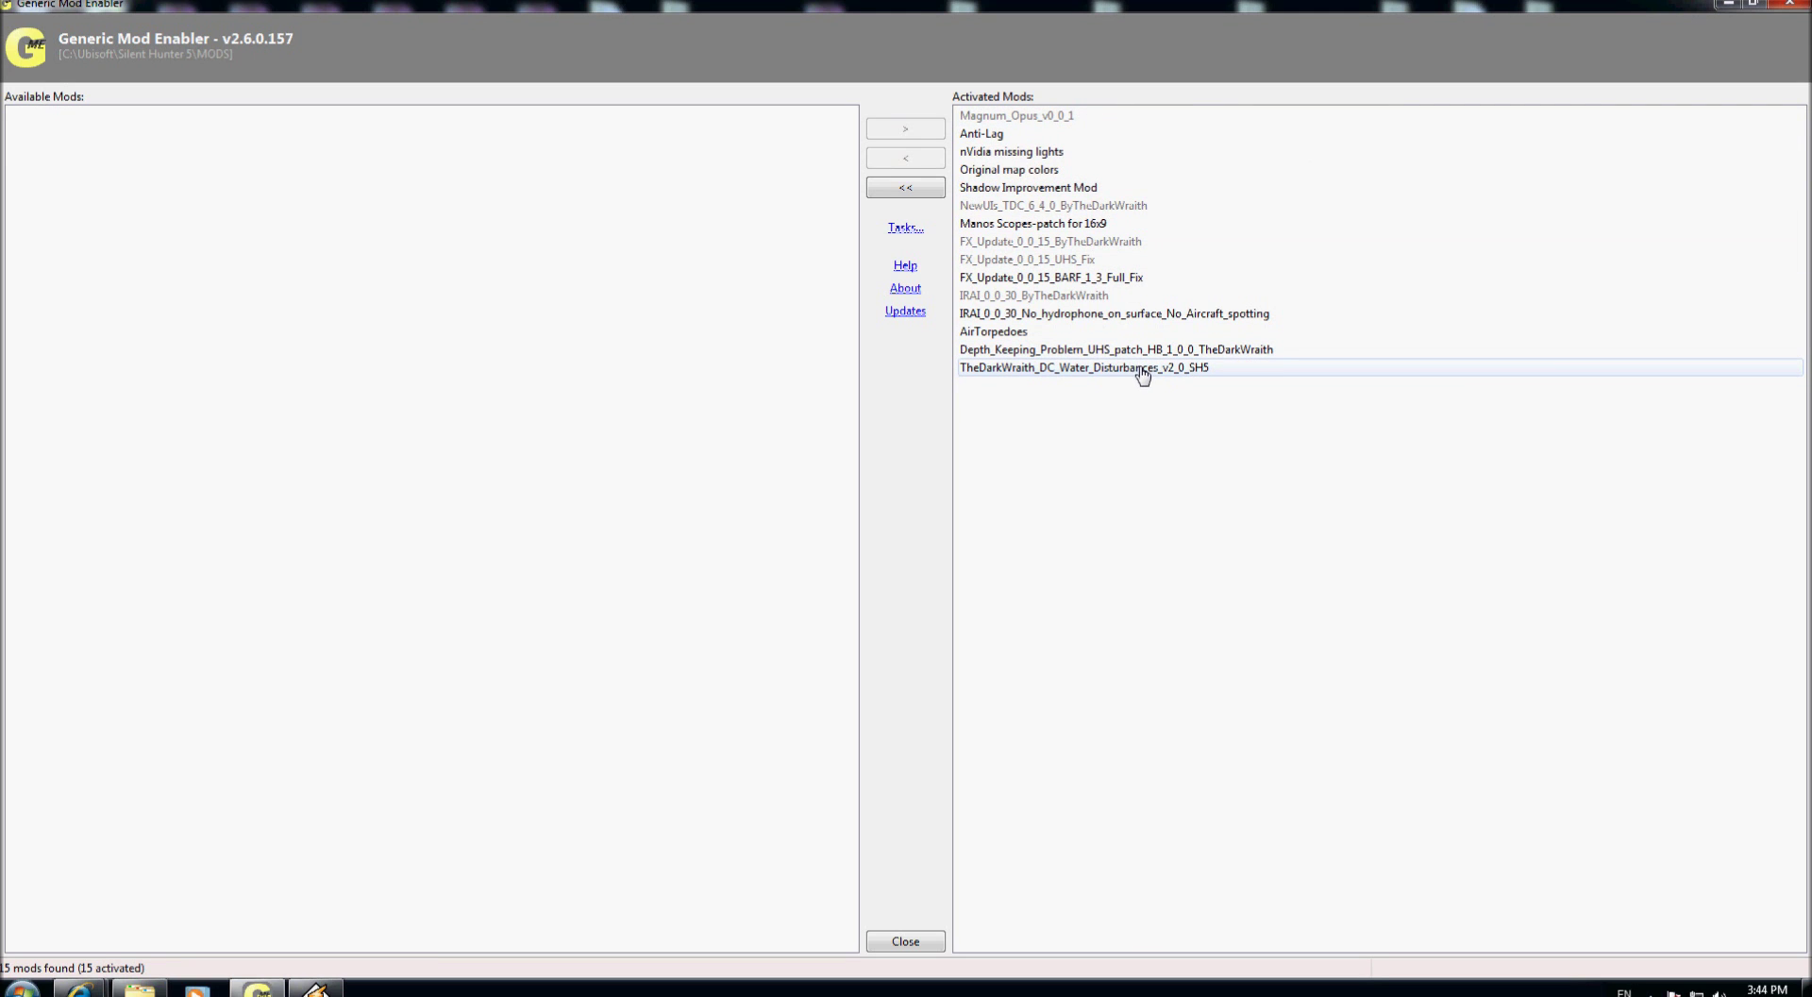
pyautogui.moveTo(1067, 120)
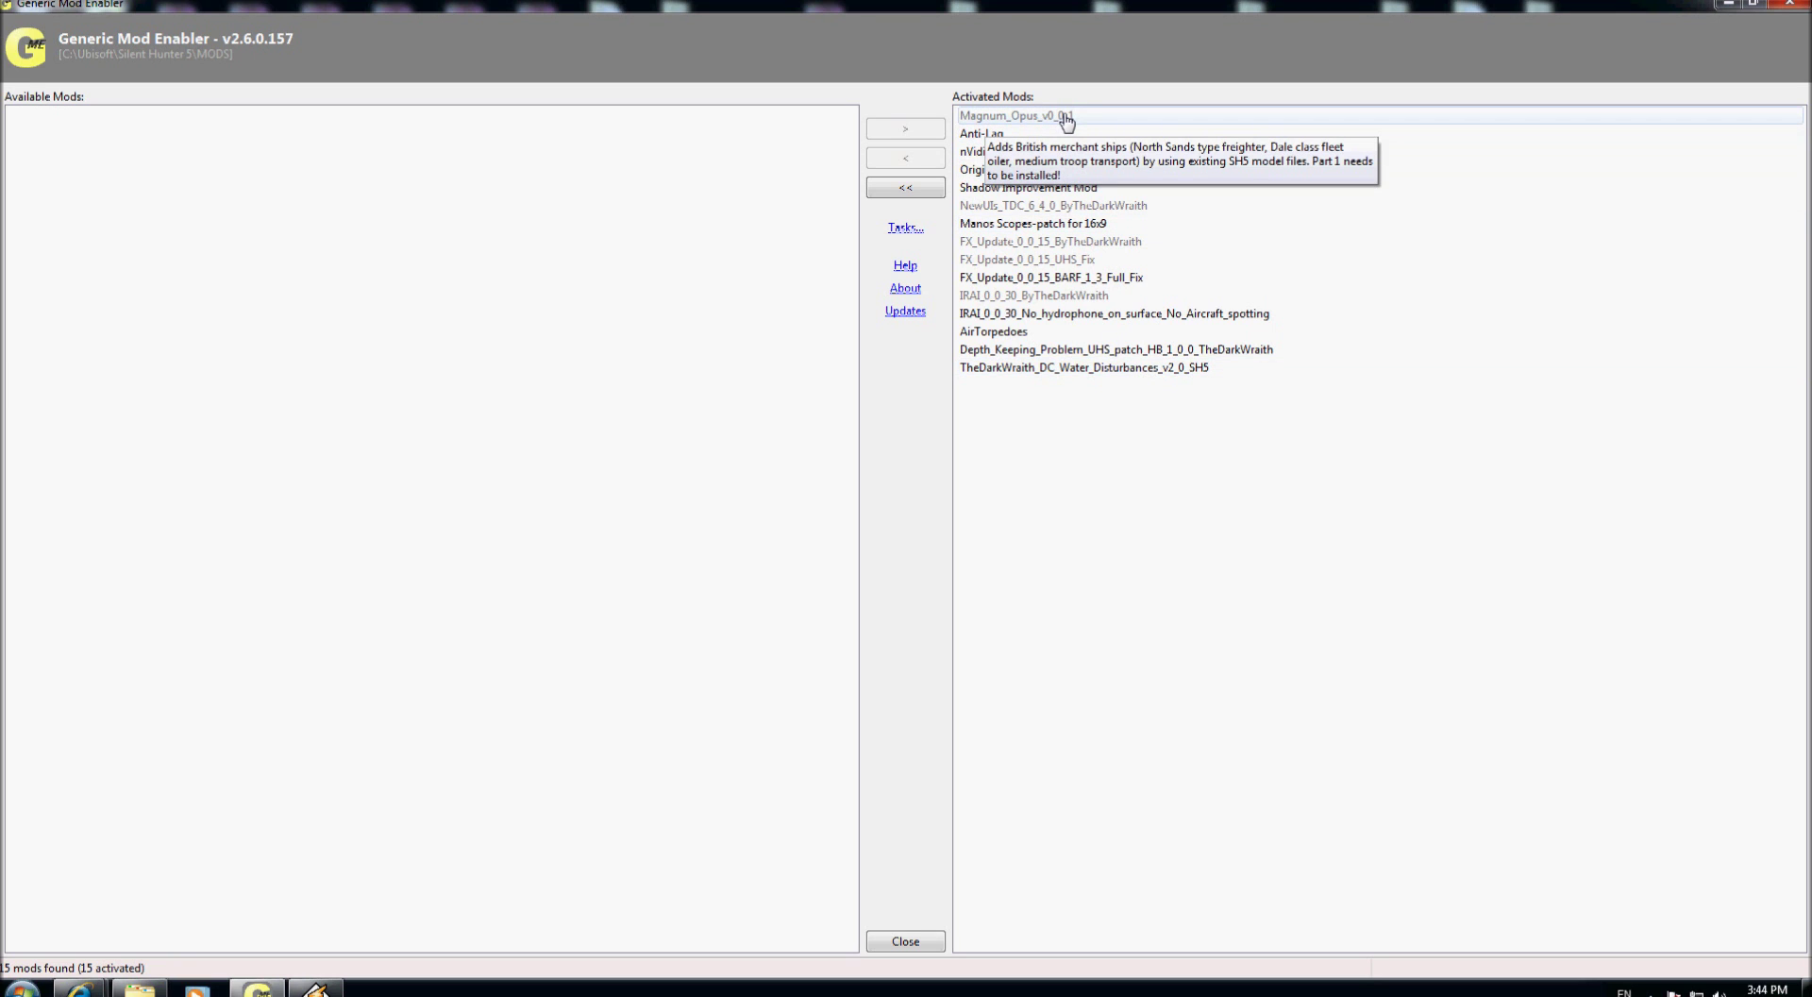
pyautogui.click(1065, 117)
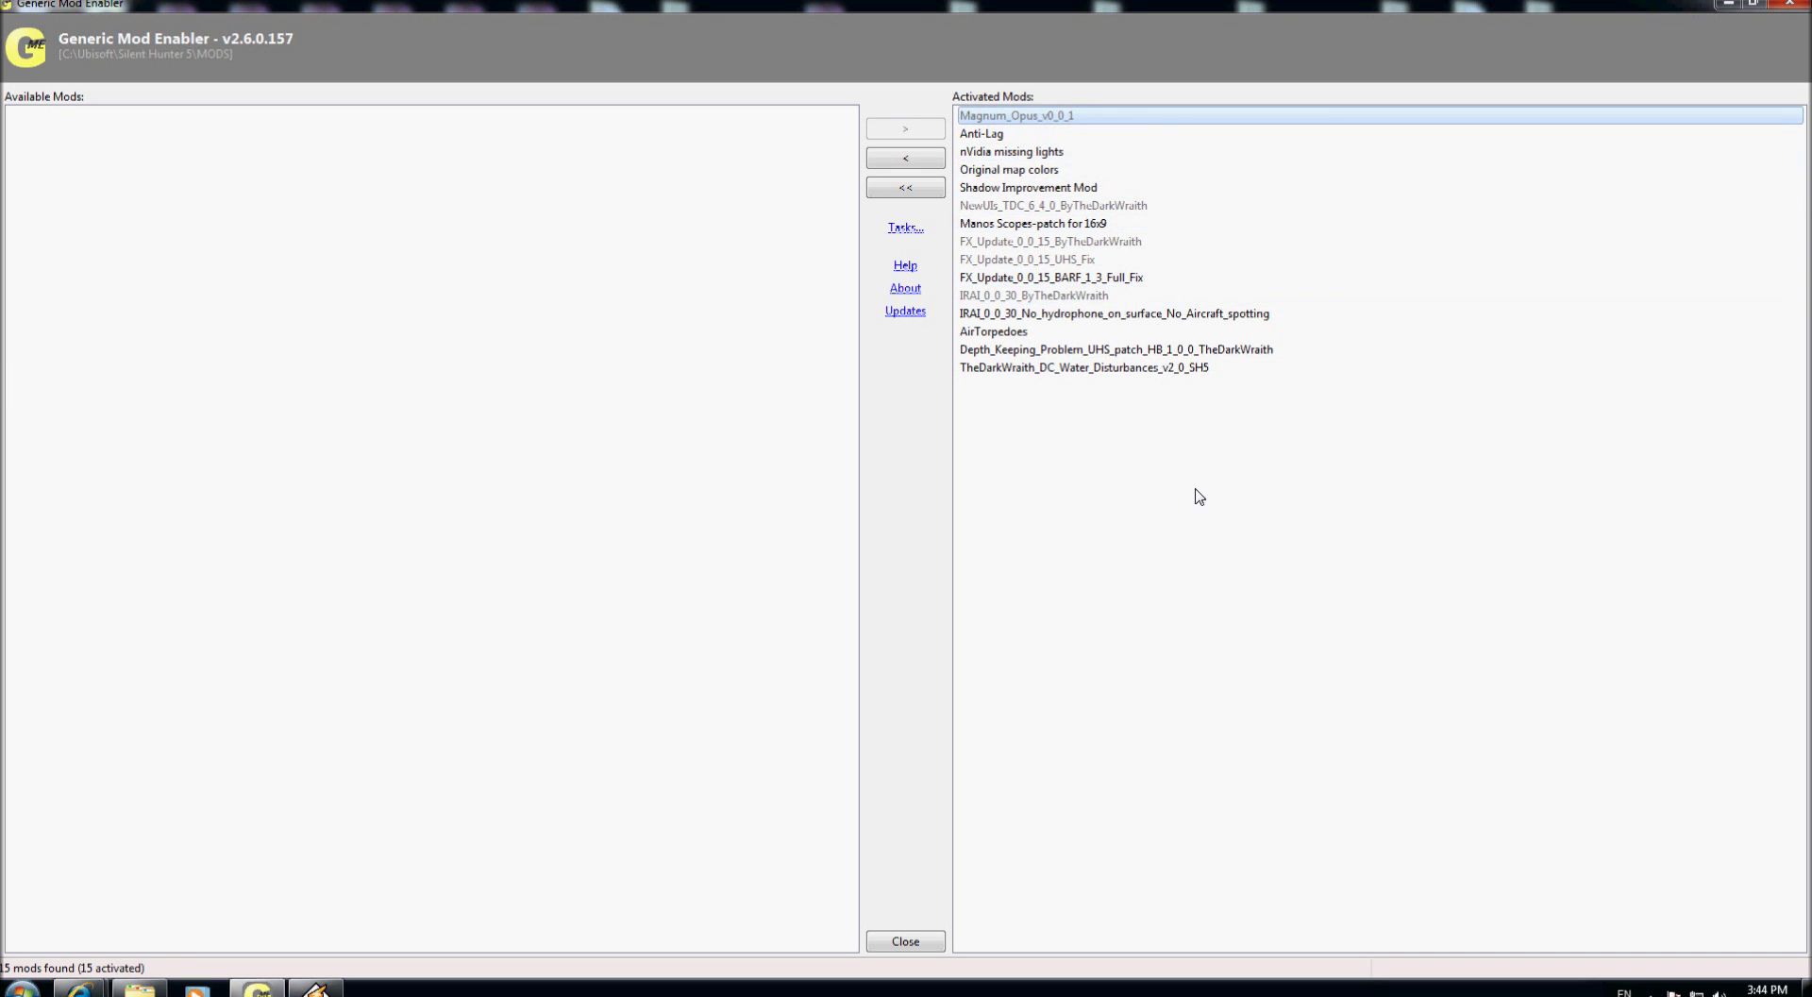